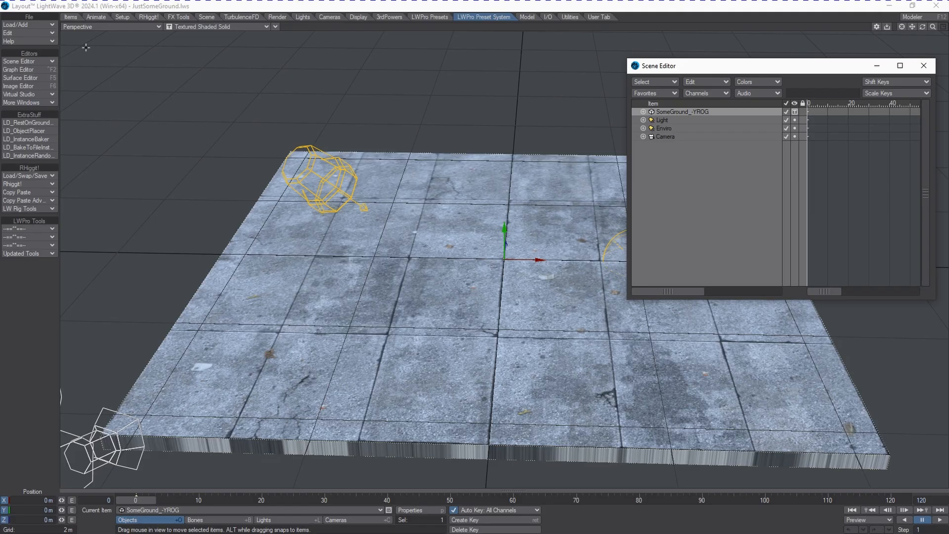
# - Switch the perspective view to VPR rendering and move the Scene Editor further clear of the ground slab
pyautogui.click(184, 24)
pyautogui.click(180, 70)
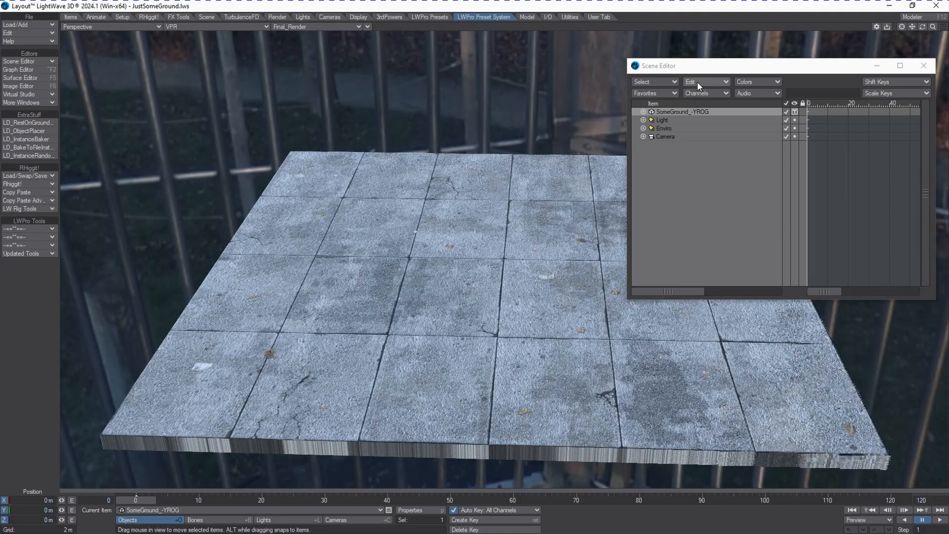
pyautogui.moveTo(699, 71); pyautogui.dragTo(711, 51)
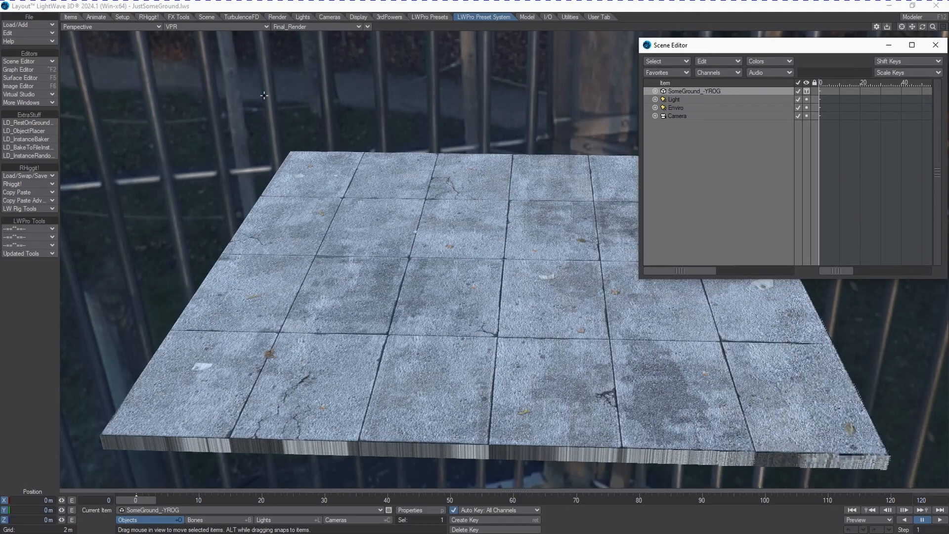
# - Load the object file SimpleBrick.lwo into the scene
pyautogui.click(31, 25)
pyautogui.moveTo(32, 22)
pyautogui.moveTo(138, 31)
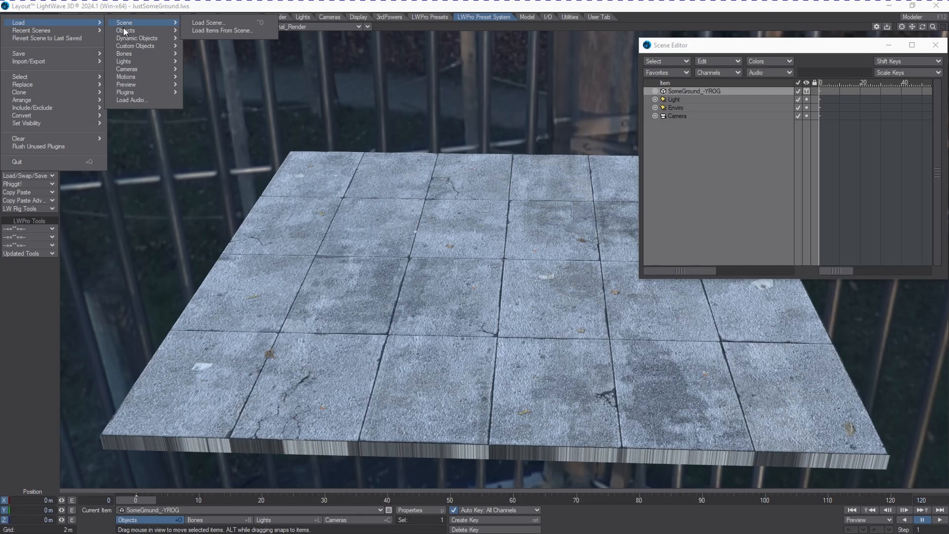
pyautogui.click(203, 31)
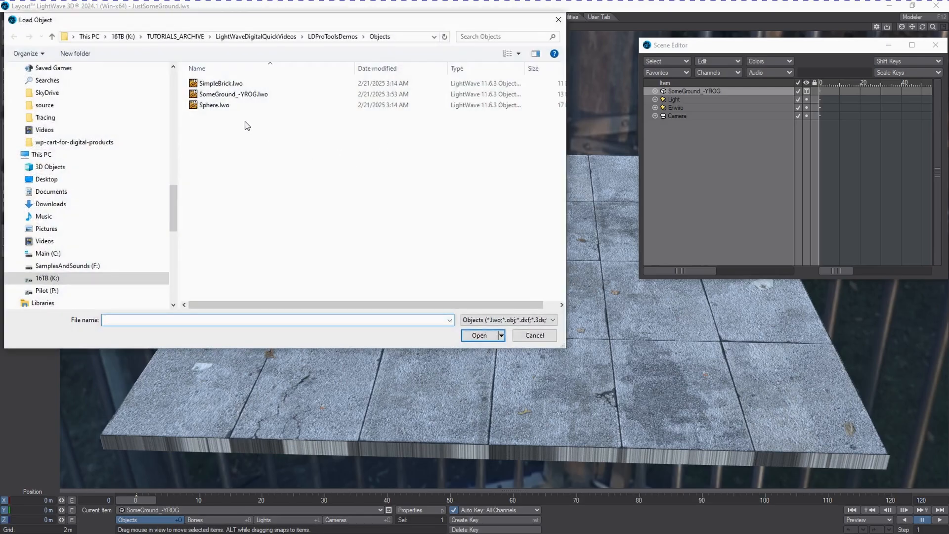
pyautogui.click(231, 85)
pyautogui.click(480, 335)
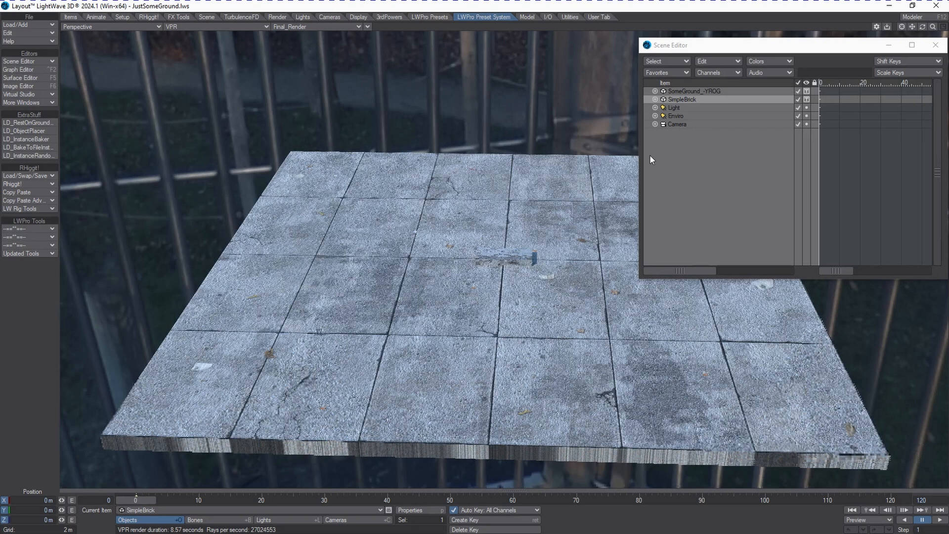
# - Display the perspective view in Wireframe to see how the brick sits relative to the ground slab
pyautogui.click(195, 24)
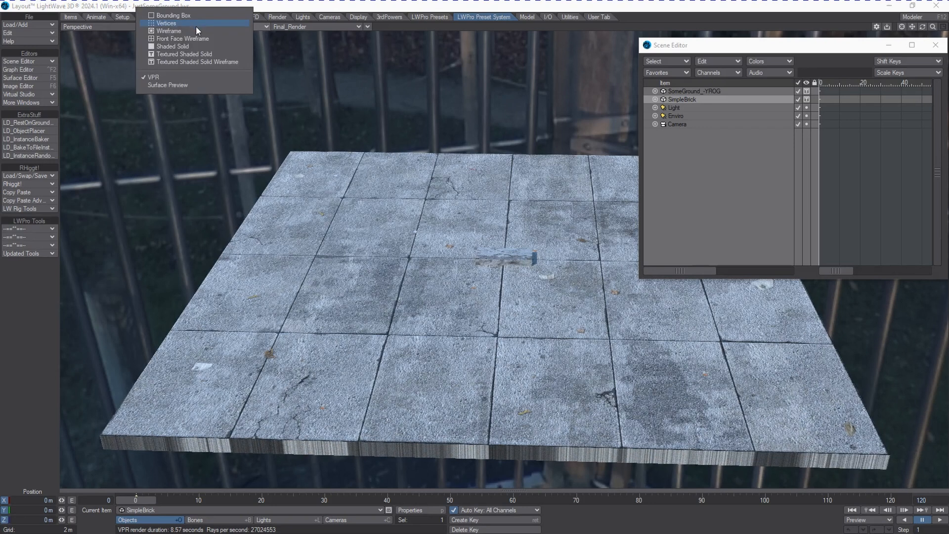
pyautogui.click(195, 32)
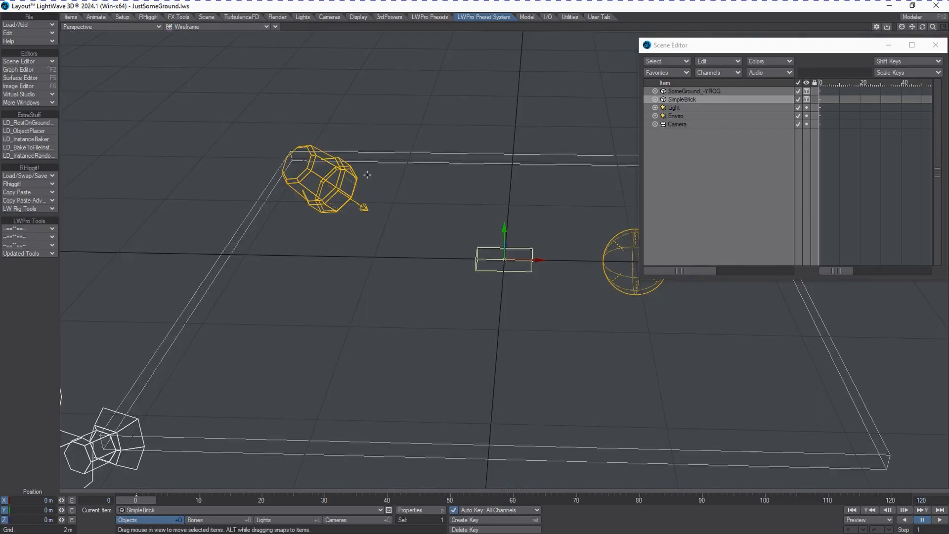
pyautogui.moveTo(921, 27); pyautogui.dragTo(912, 26)
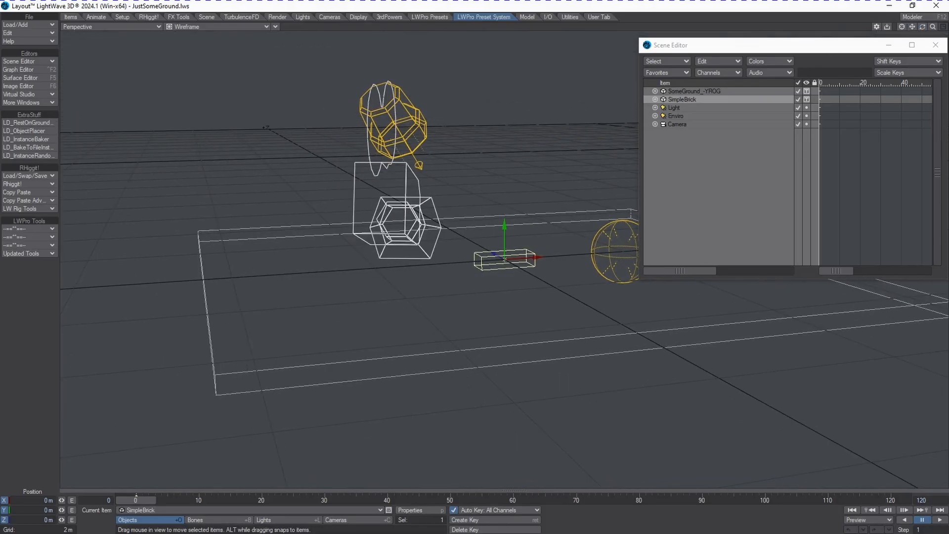
# - Switch to Modeler and bring up the SomeGround_-YROG object, fitted in the views
pyautogui.press('F12')
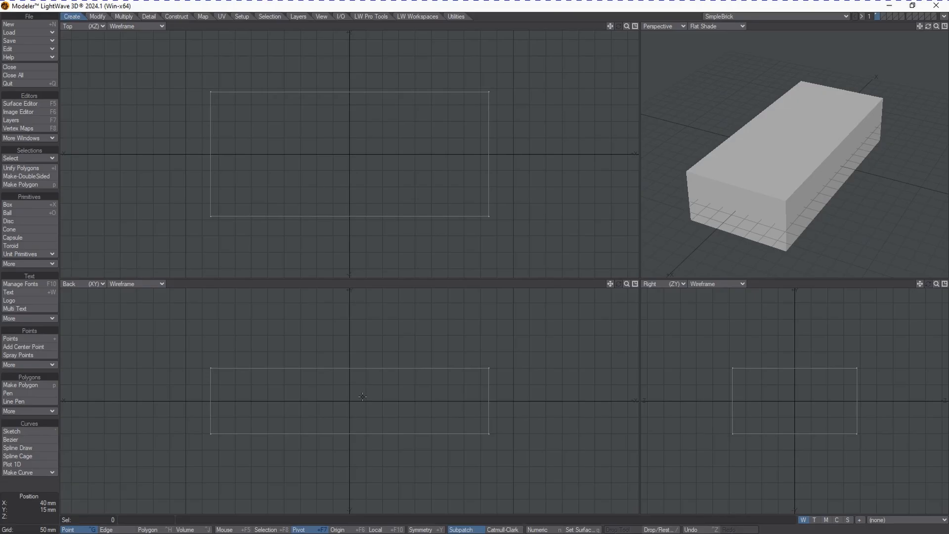
pyautogui.click(625, 285)
pyautogui.moveTo(625, 283); pyautogui.dragTo(633, 283)
pyautogui.click(782, 16)
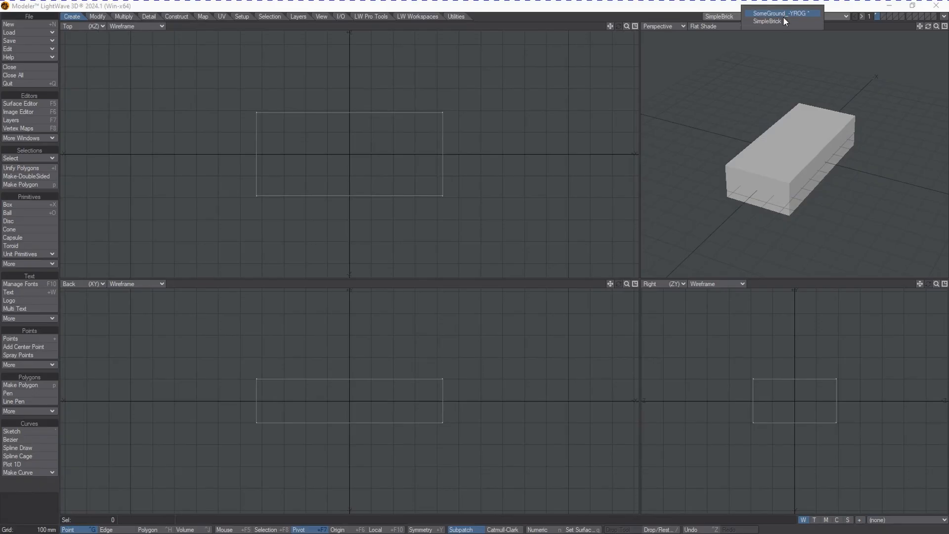
pyautogui.click(784, 14)
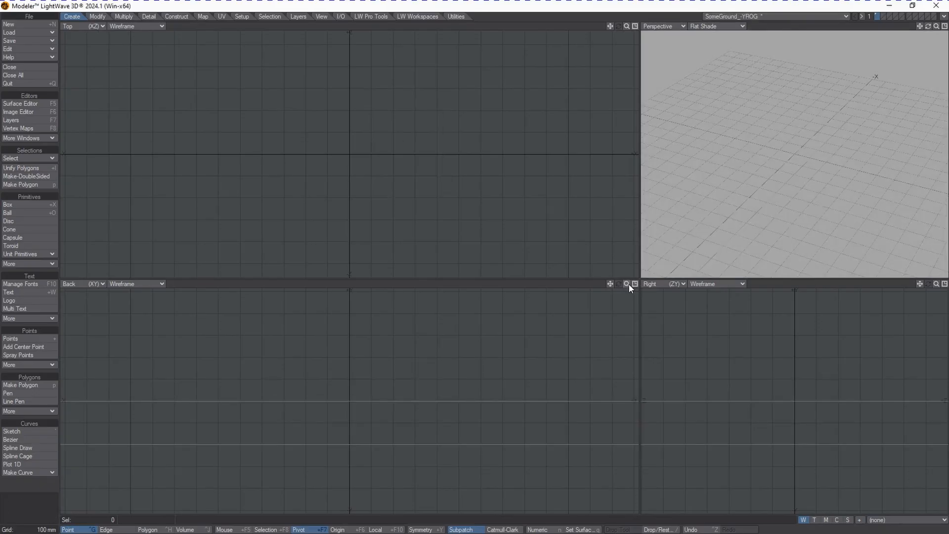
pyautogui.press('a')
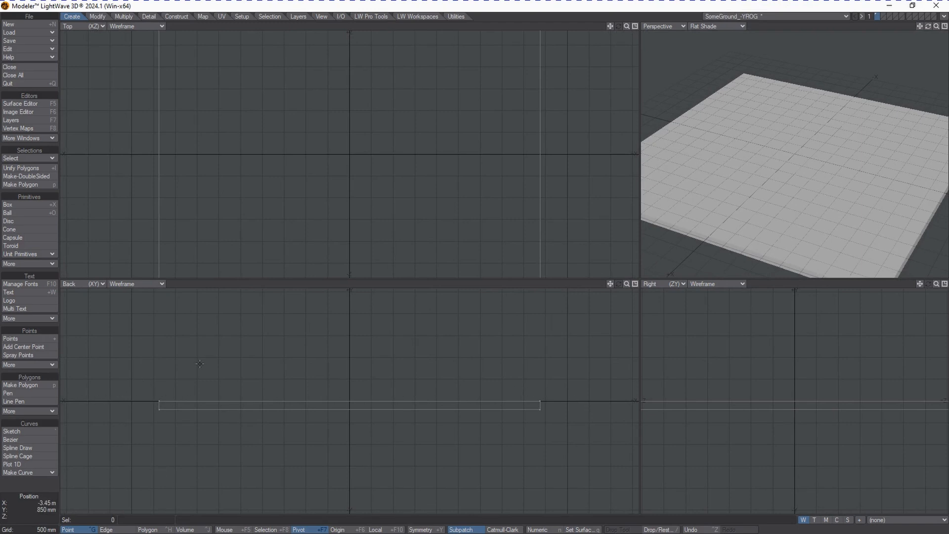
# - Apply Rest On Ground to the slab with rest axis Y, all three axes centred and the positive sense
pyautogui.press('F3')
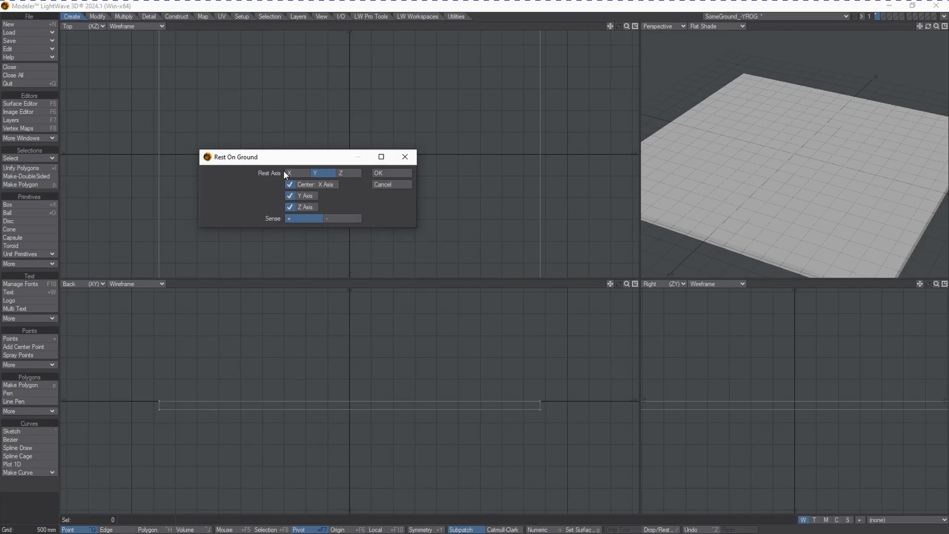
pyautogui.moveTo(243, 164); pyautogui.dragTo(222, 183)
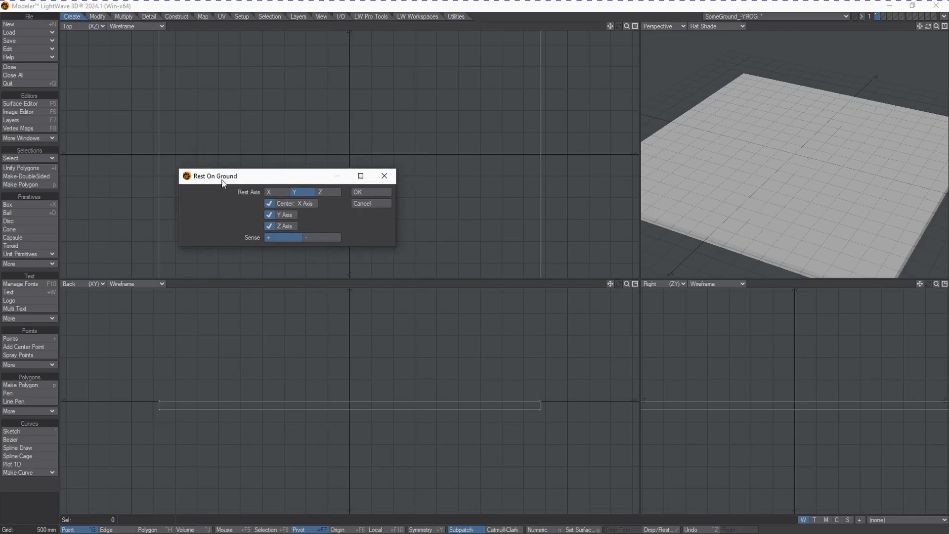
pyautogui.click(324, 237)
pyautogui.click(364, 191)
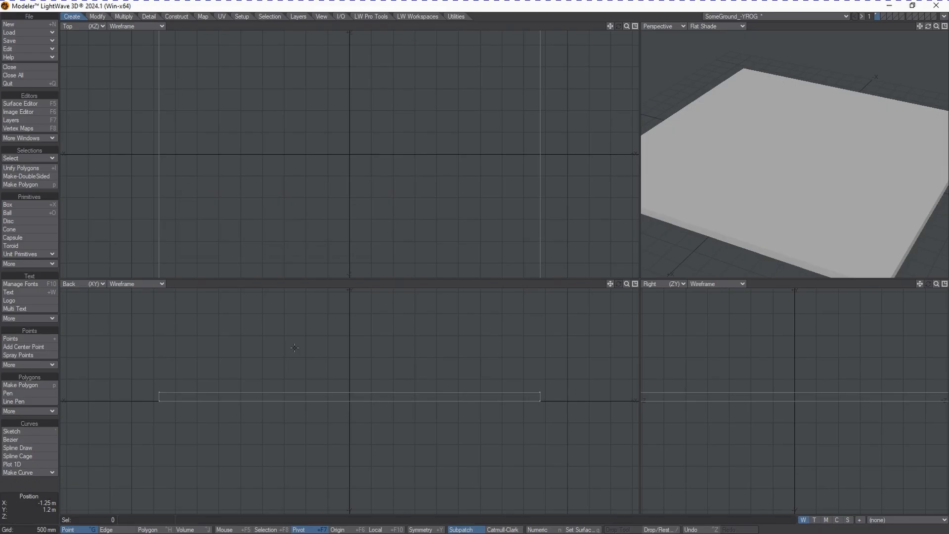
# - Reposition the slab with Rest On Ground, using rest axis Y, all three axes centred and the negative sense
pyautogui.hotkey('ctrl', 'z')
pyautogui.press('F3')
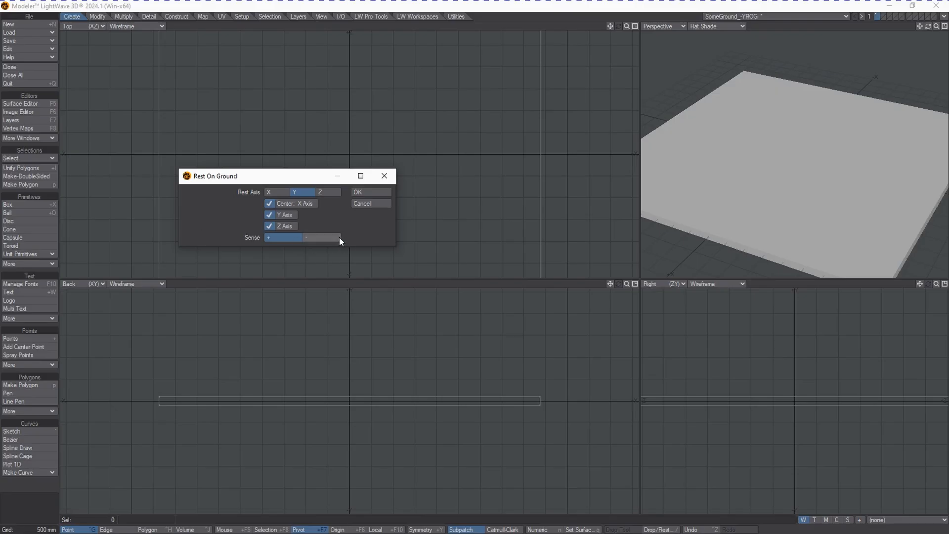
pyautogui.click(321, 236)
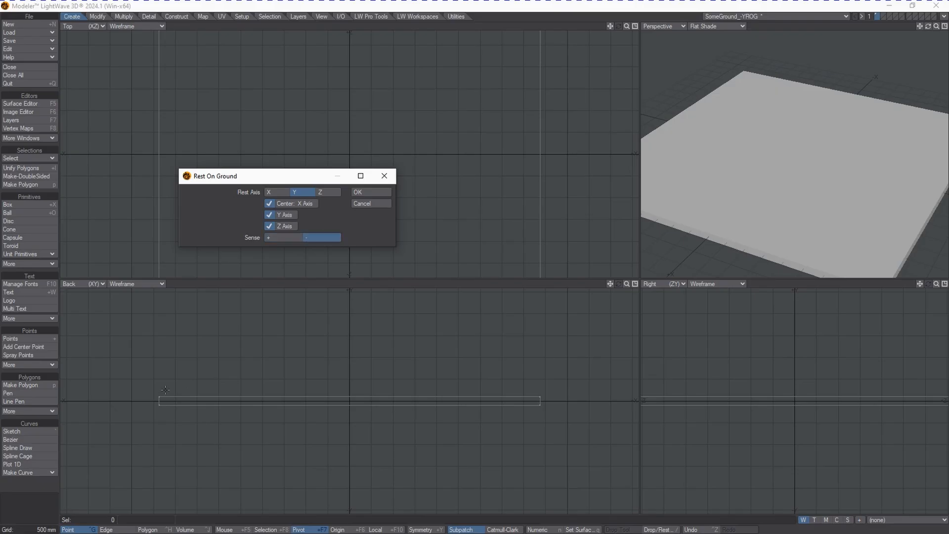
pyautogui.click(371, 192)
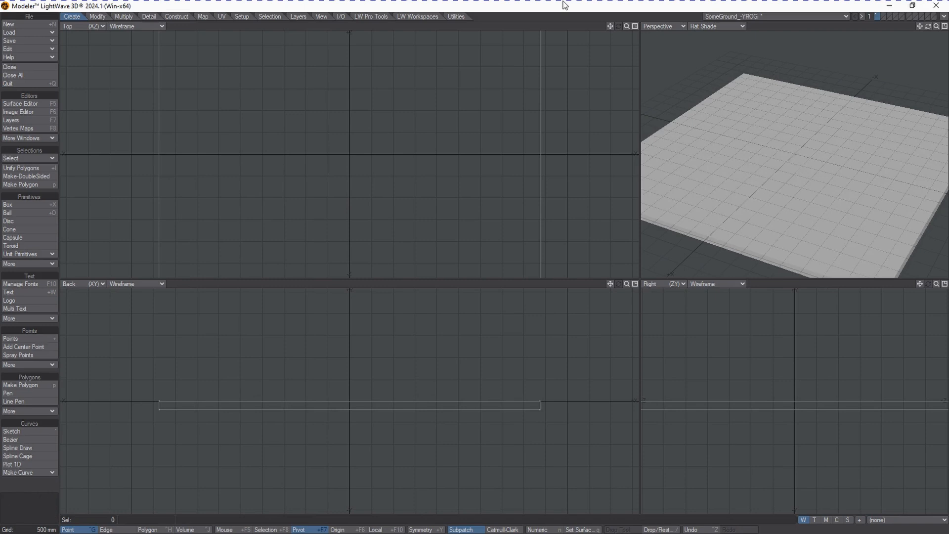
# - Bring up the SimpleBrick object to examine its position around the origin
pyautogui.click(828, 12)
pyautogui.click(824, 22)
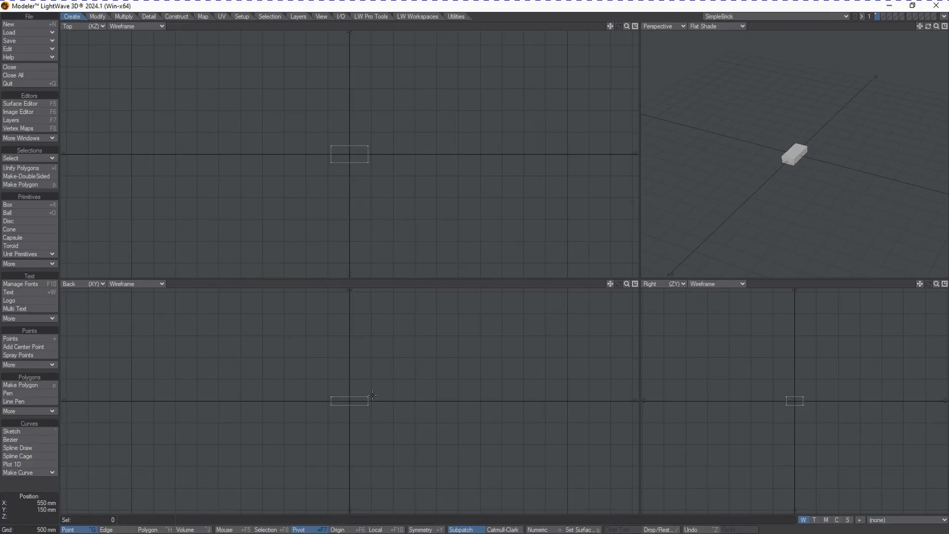
# - Return to Layout and set the perspective view to Textured Shaded Solid
pyautogui.press('F12')
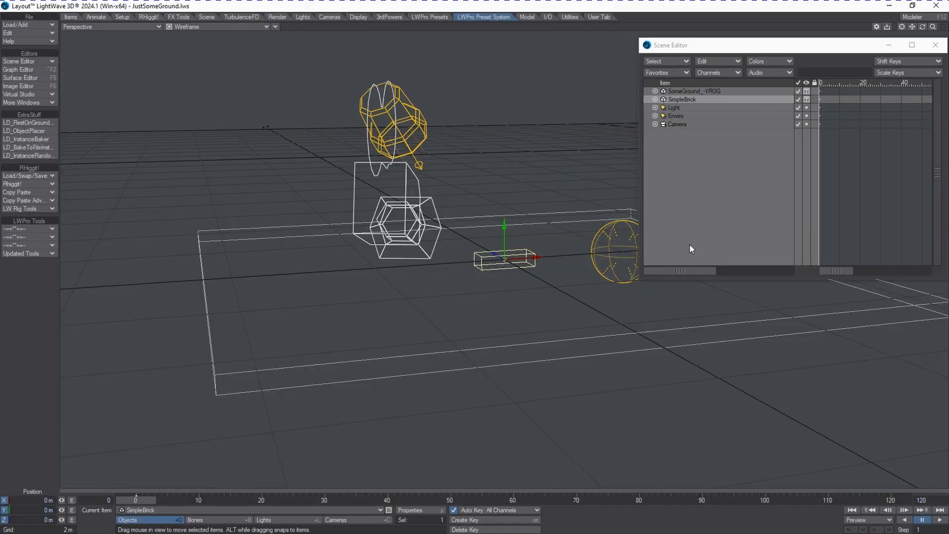
pyautogui.click(244, 27)
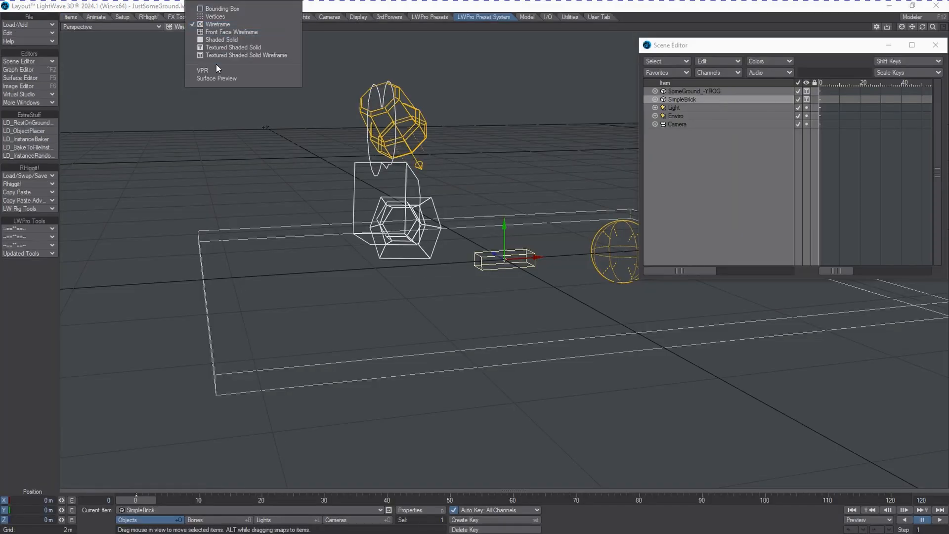
pyautogui.click(296, 55)
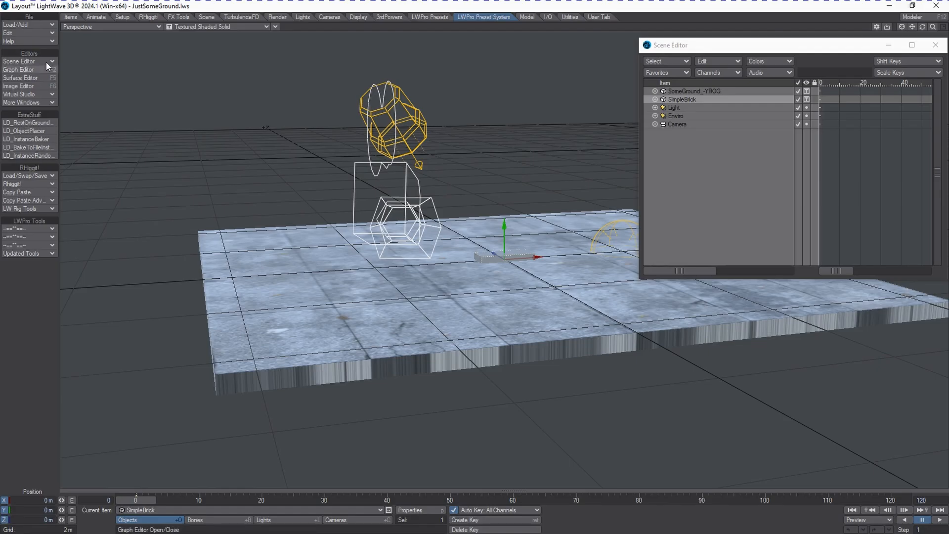
# - Look up the LD commands in the menu configuration and examine the ExtraStuff group under LWPro Preset System
pyautogui.click(33, 32)
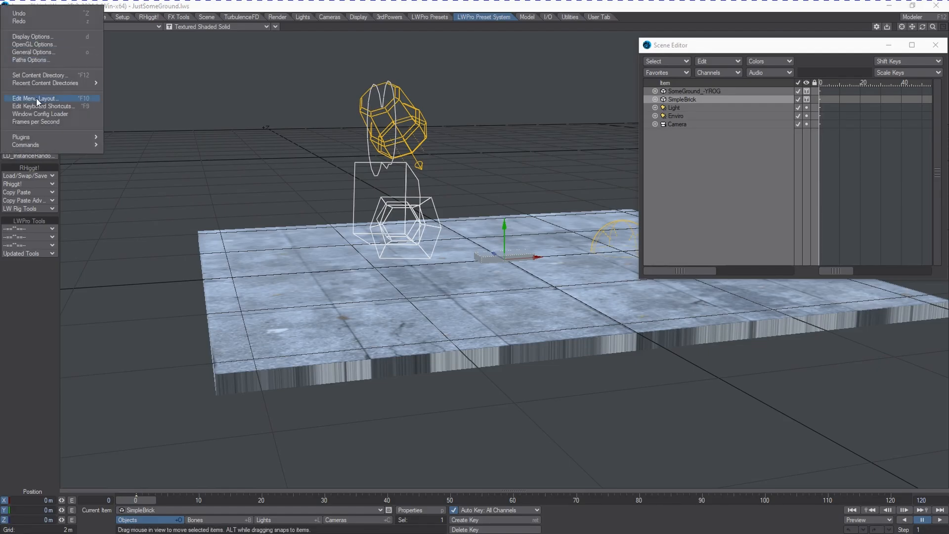
pyautogui.click(78, 99)
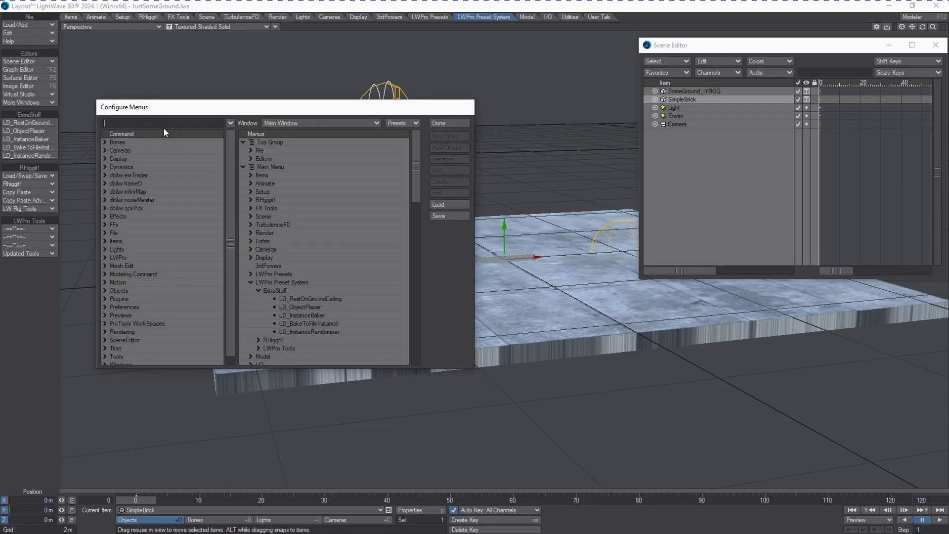
pyautogui.write('LD')
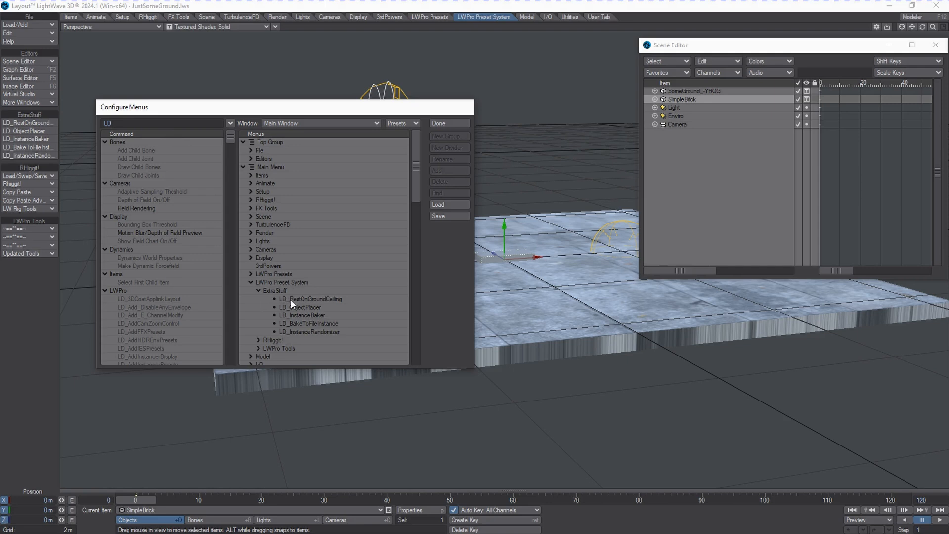
pyautogui.click(279, 291)
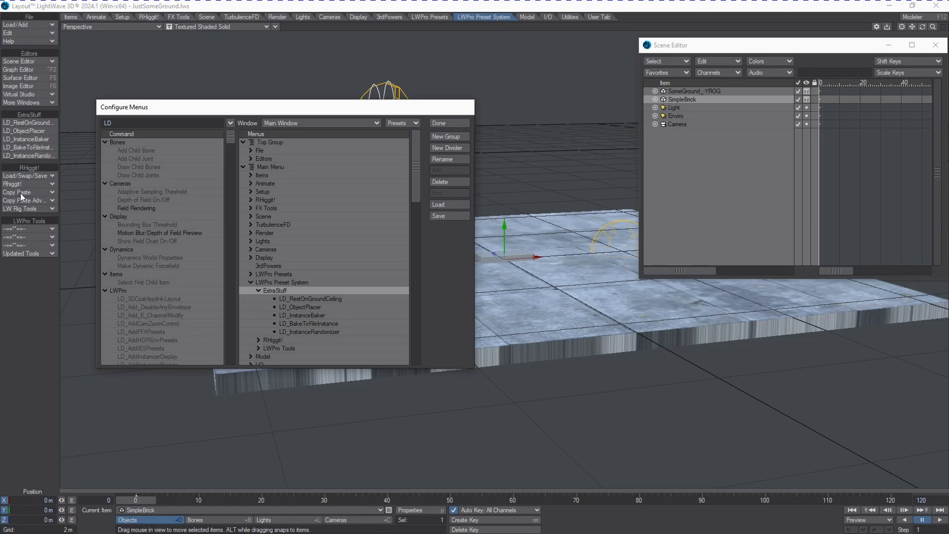
pyautogui.click(464, 122)
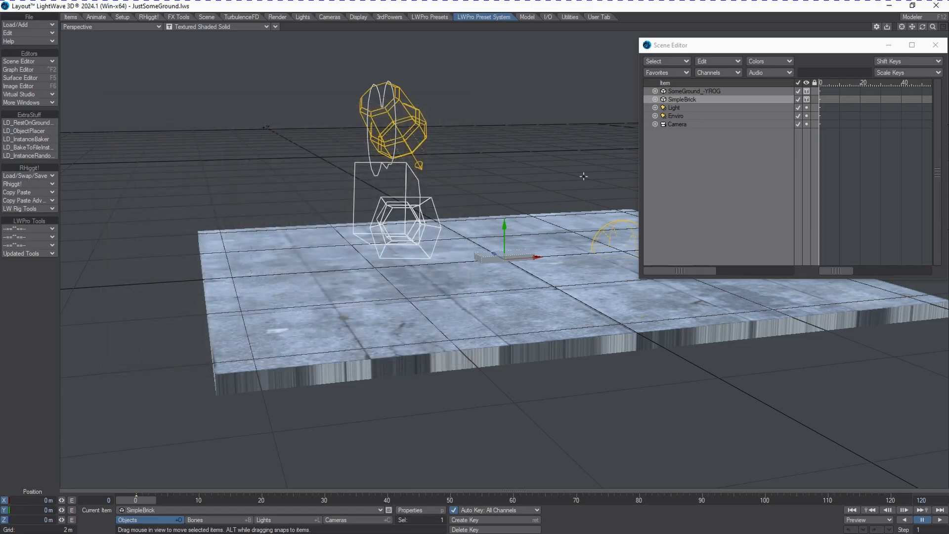
# - Rest the SimpleBrick object on Ground (+Y) at level 0 m with LD_RestOnGroundCeiling
pyautogui.moveTo(923, 27); pyautogui.dragTo(941, 32)
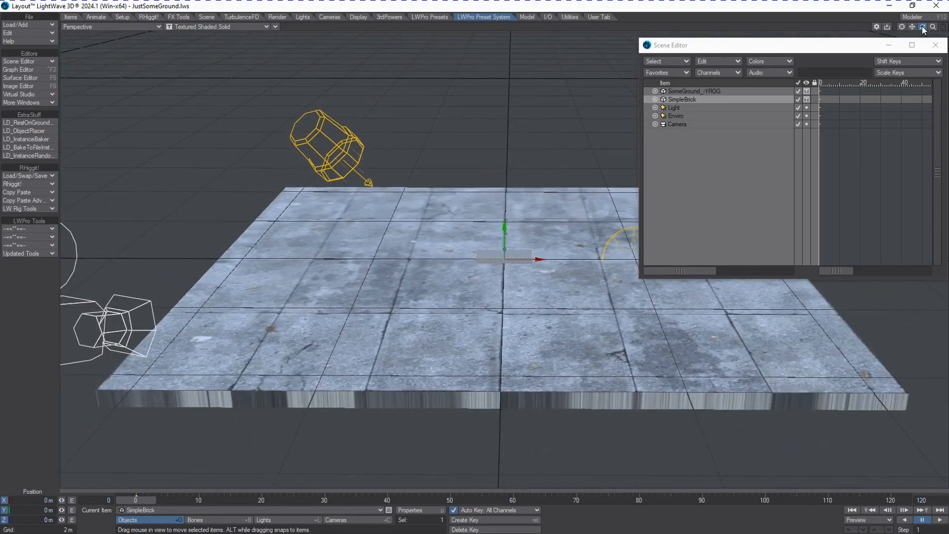
pyautogui.click(694, 100)
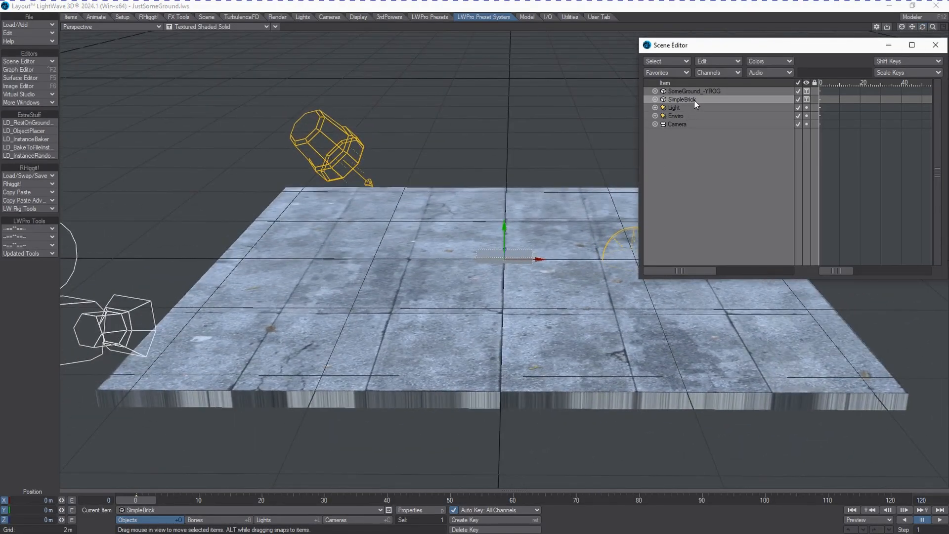
pyautogui.click(40, 122)
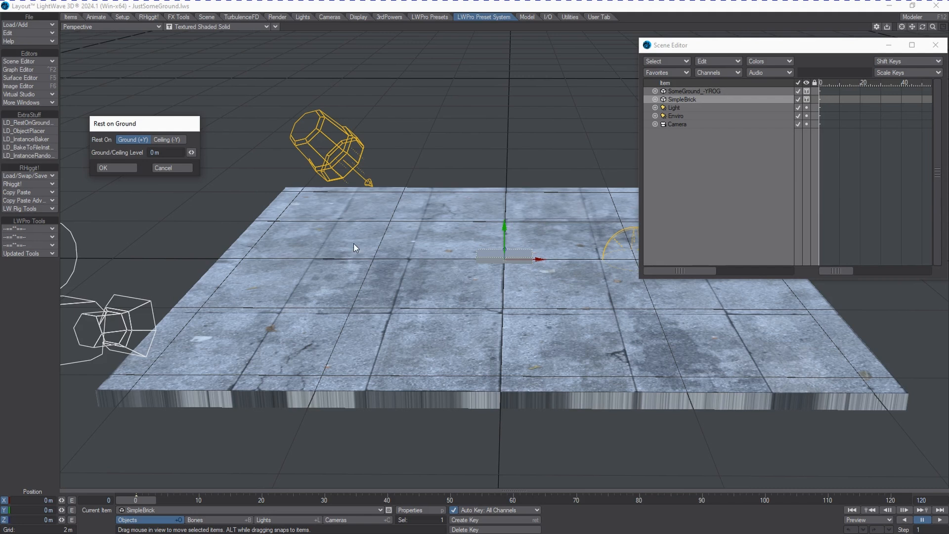
pyautogui.click(124, 169)
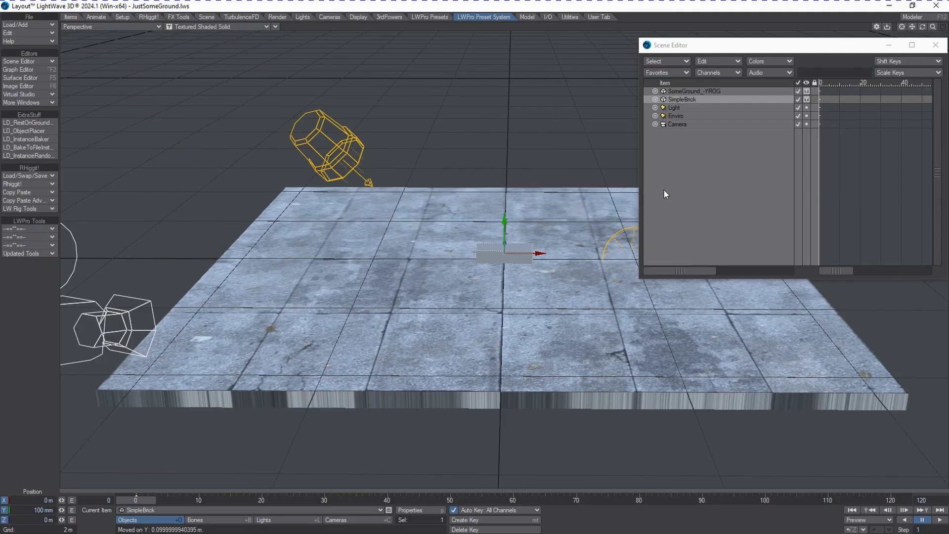
# - Rest the SimpleBrick object against Ceiling (-Y) at level 0 m with LD_RestOnGroundCeiling
pyautogui.moveTo(922, 34); pyautogui.dragTo(923, 31)
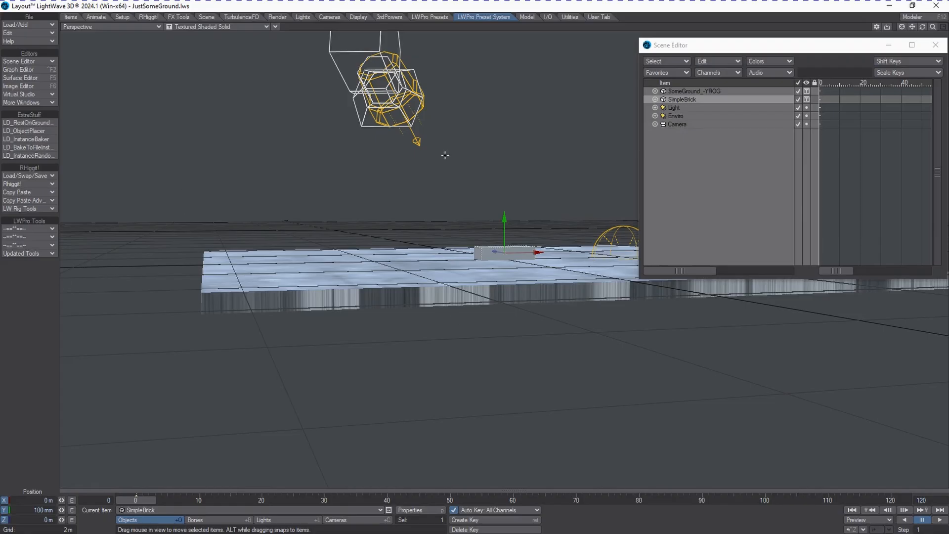
pyautogui.click(47, 124)
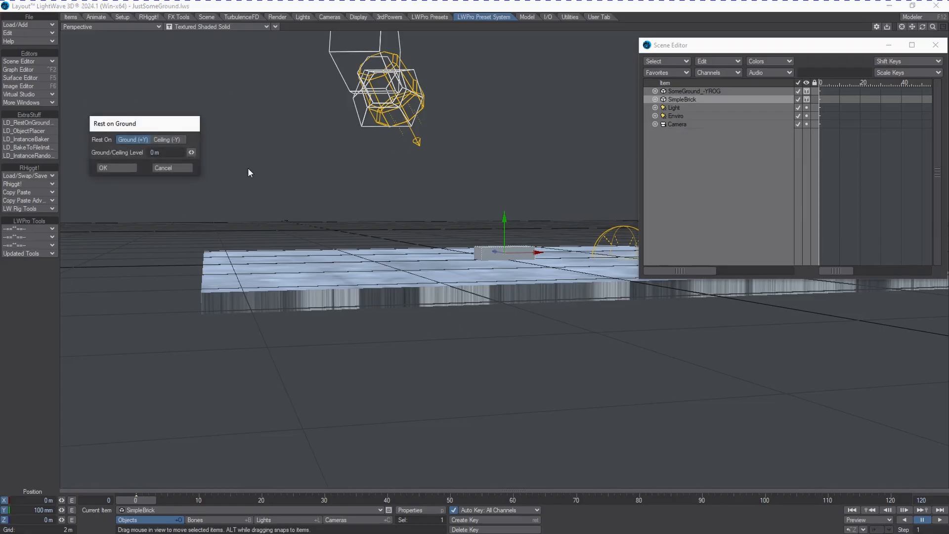
pyautogui.click(150, 141)
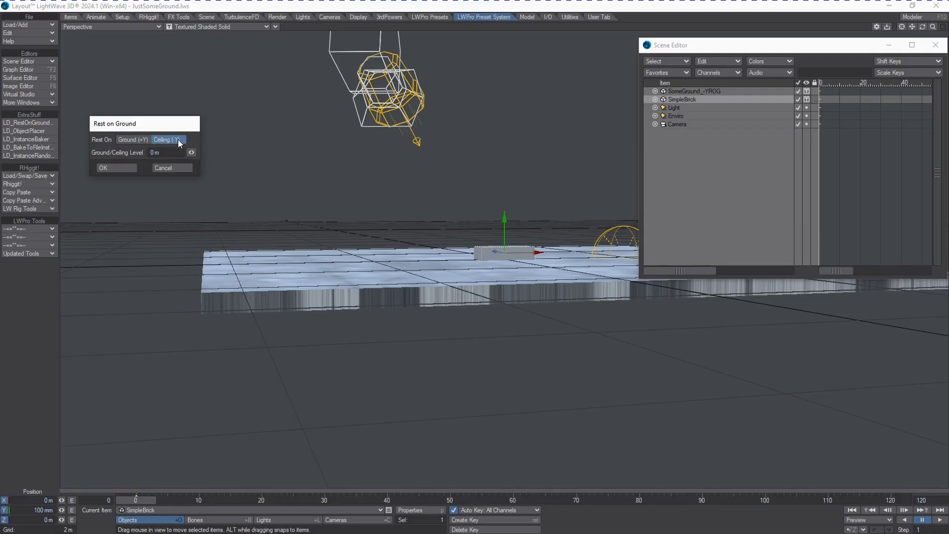
pyautogui.click(109, 169)
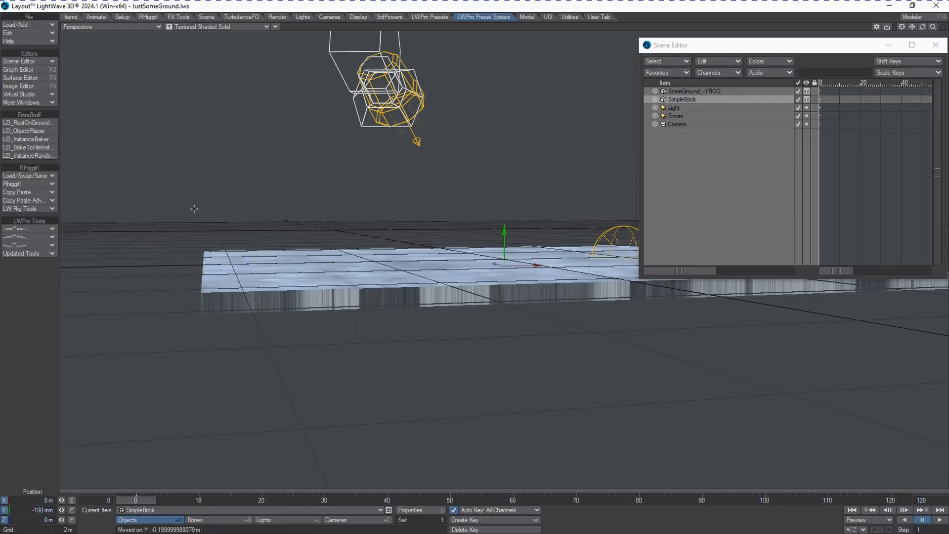
# - Rest the SimpleBrick object on Ground (+Y) at a raised level with LD_RestOnGroundCeiling, bringing its Y position to 338 mm
pyautogui.click(23, 124)
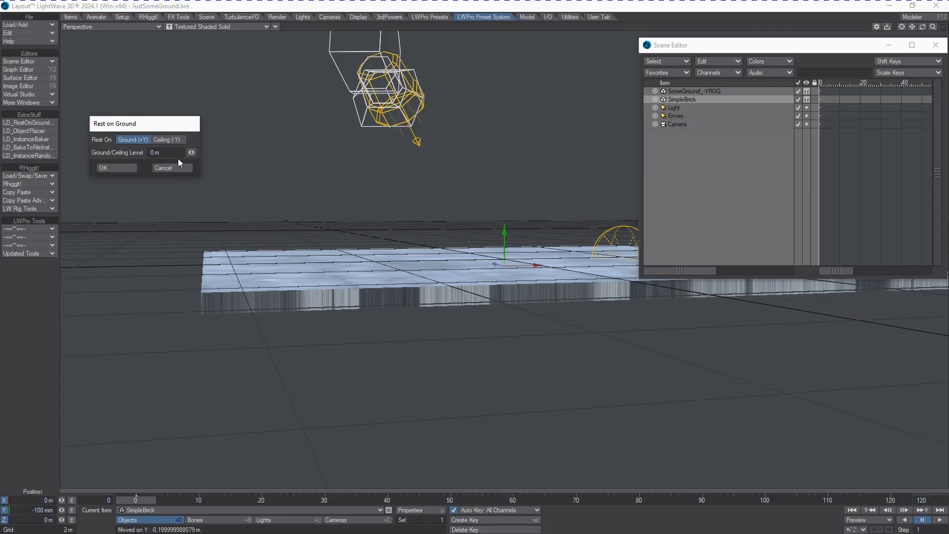
pyautogui.click(192, 153)
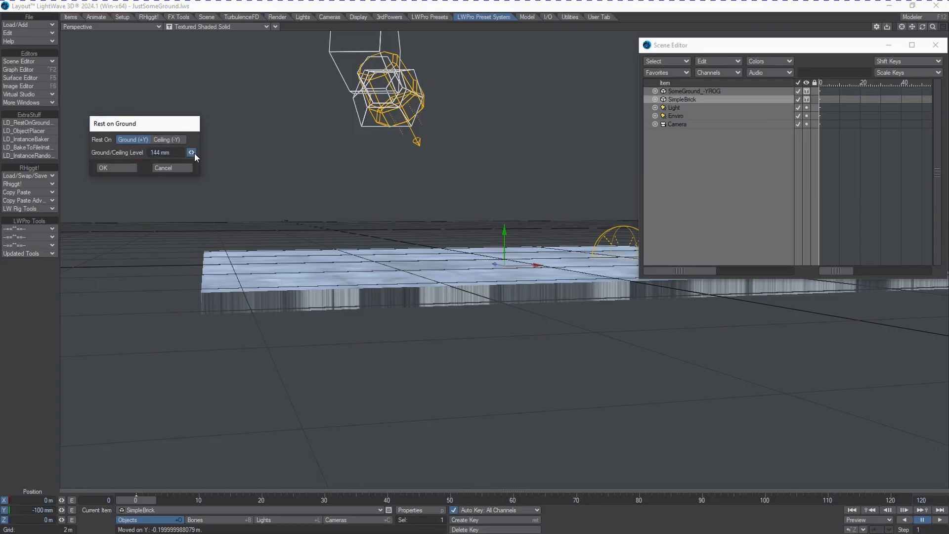
pyautogui.click(111, 169)
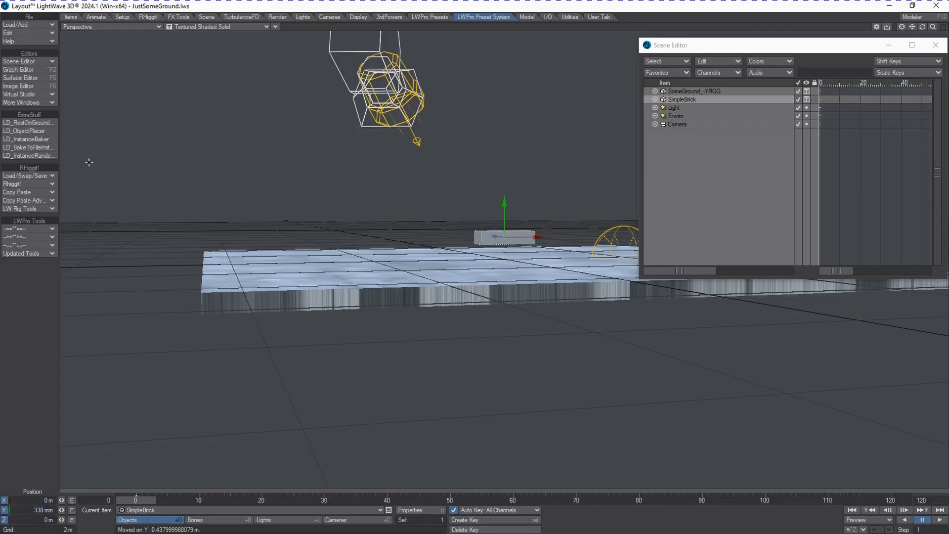
# - Rest the SimpleBrick object back on Ground (+Y) at level 0 m with LD_RestOnGroundCeiling
pyautogui.click(39, 123)
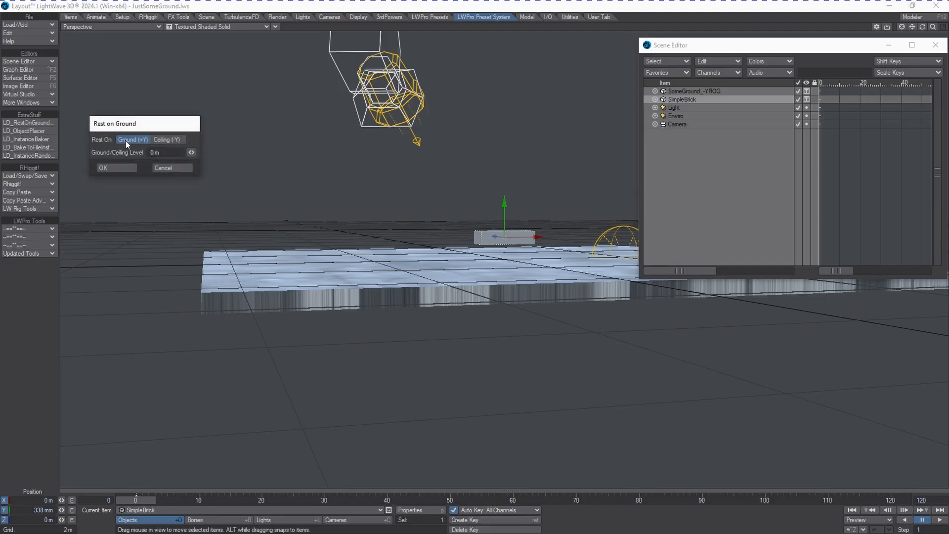
pyautogui.click(104, 167)
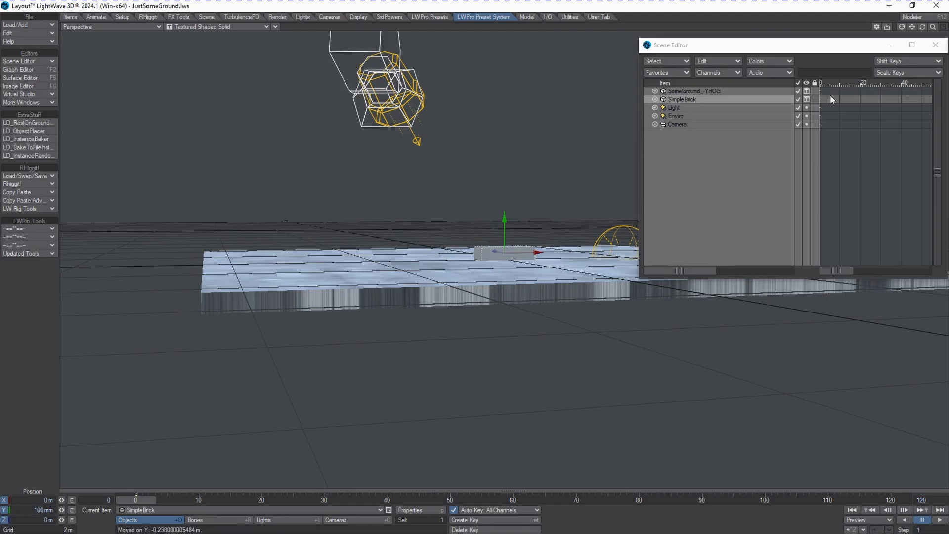
# - Create a null object named InstancedBricks in the scene
pyautogui.moveTo(922, 28); pyautogui.dragTo(924, 39)
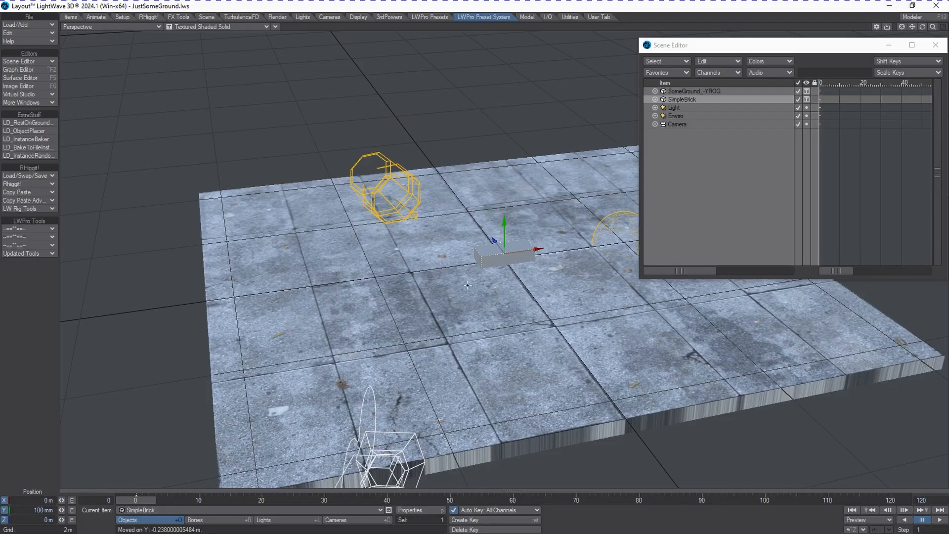
pyautogui.hotkey('ctrl', 'n')
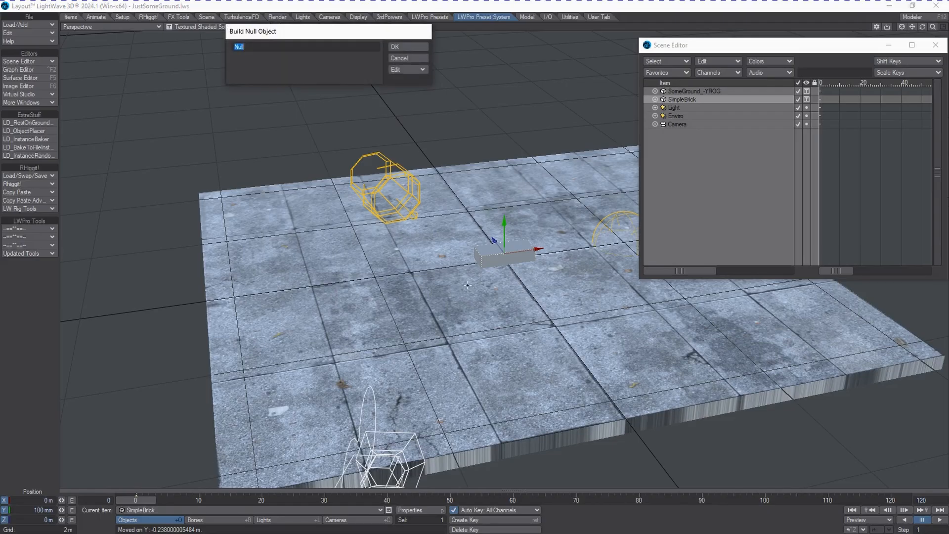
pyautogui.press('BackSpace')
pyautogui.write('InstancedBrik')
pyautogui.click(418, 46)
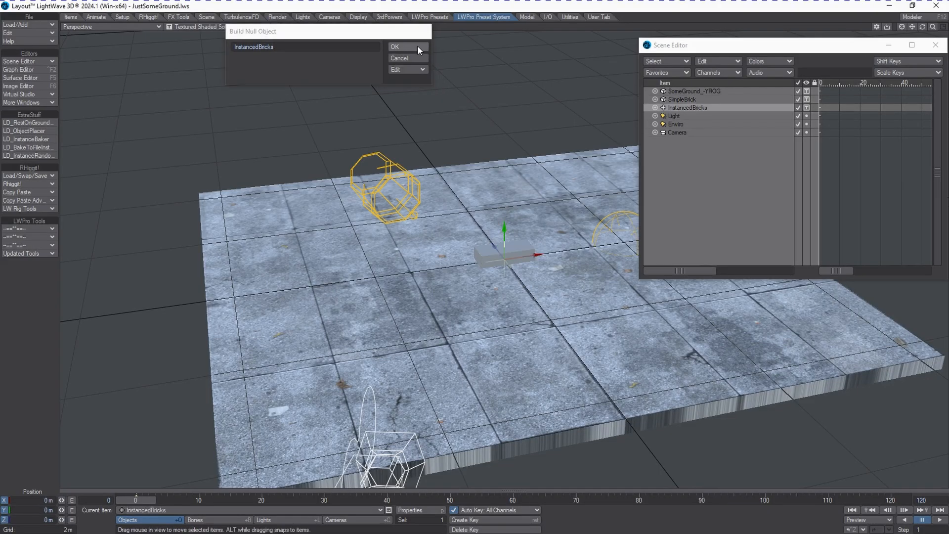
# - Add an Instance Generator to the InstancedBricks null in its object properties
pyautogui.doubleClick(695, 108)
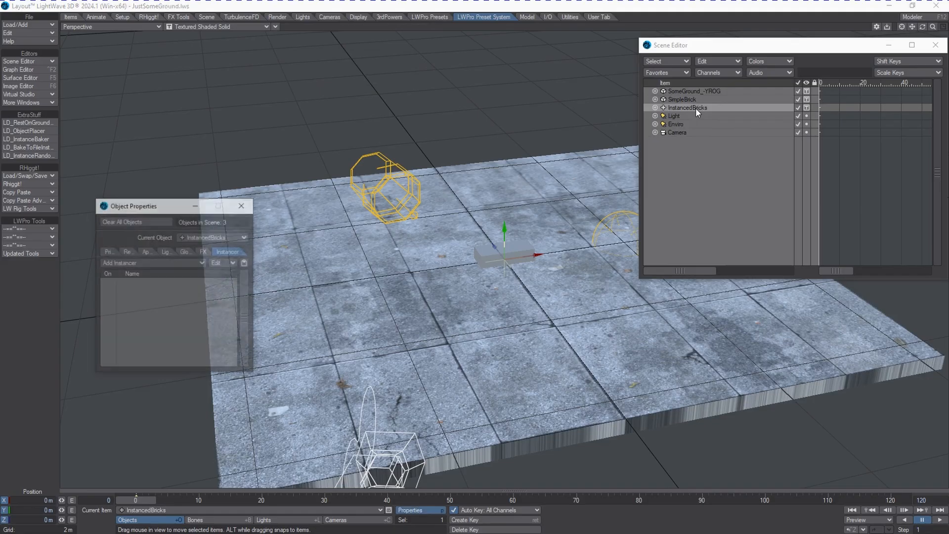
pyautogui.click(108, 251)
pyautogui.press('p')
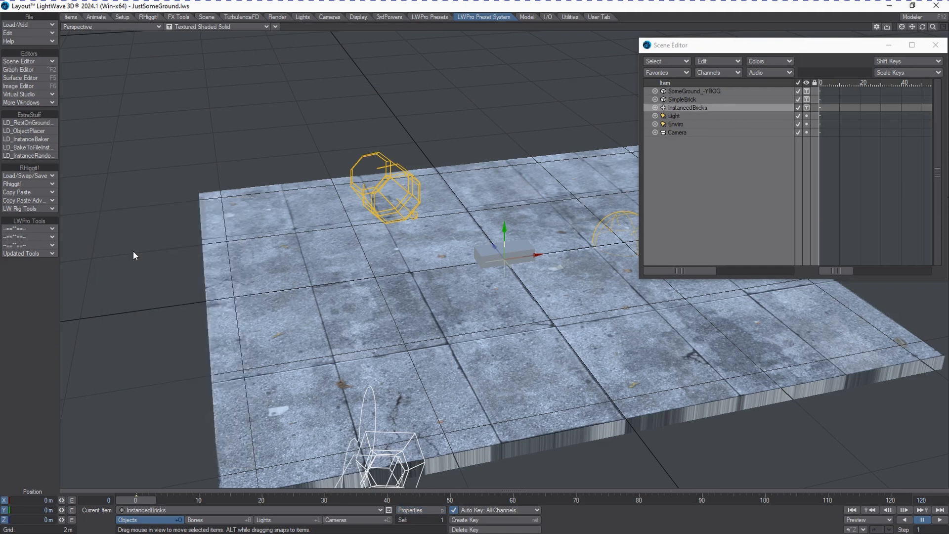
pyautogui.press('p')
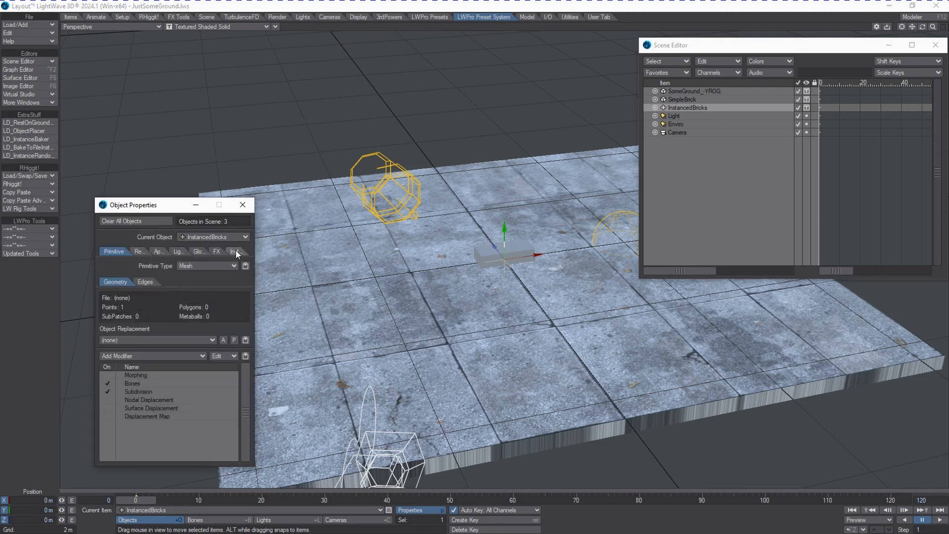
pyautogui.click(235, 251)
pyautogui.click(150, 262)
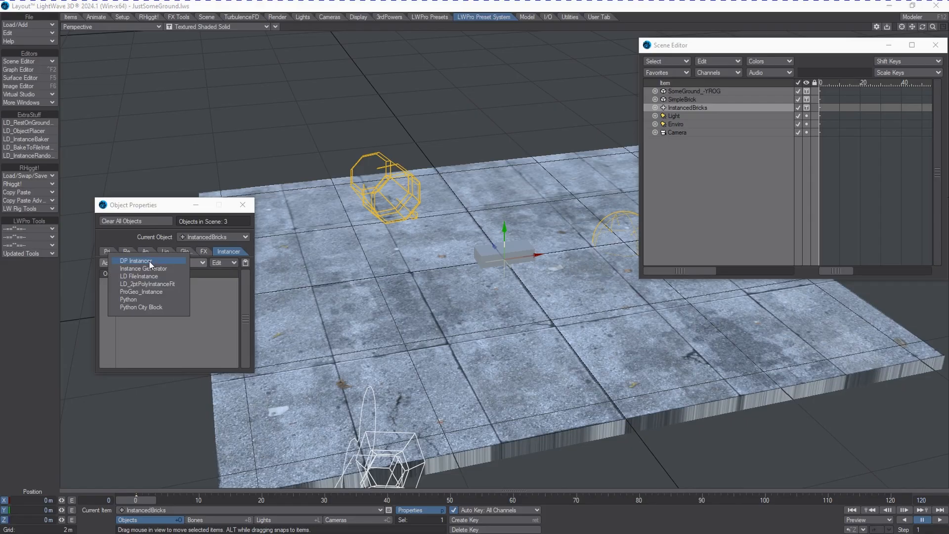
pyautogui.click(171, 268)
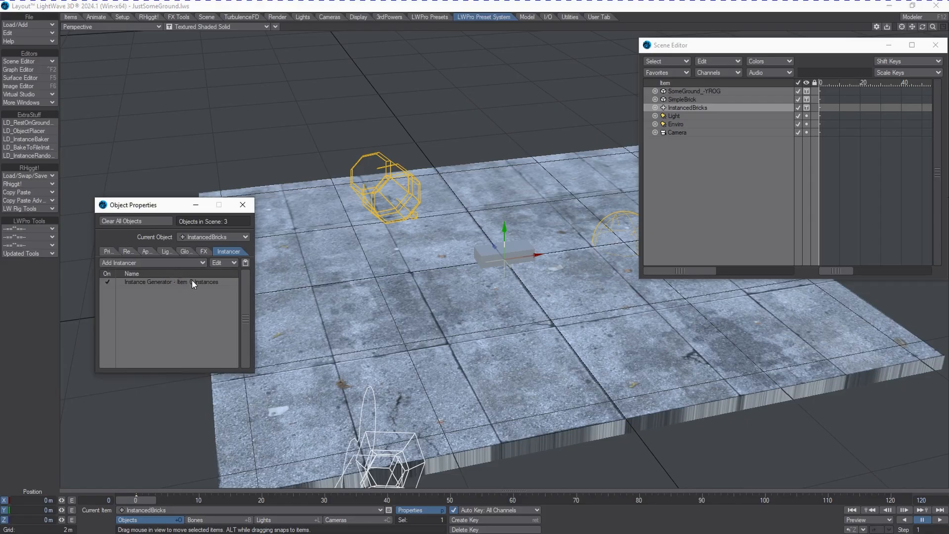
# - Add SimpleBrick to the InstancedBricks Instance Generator and set its instances to display as Textured Shaded Solid
pyautogui.click(192, 280)
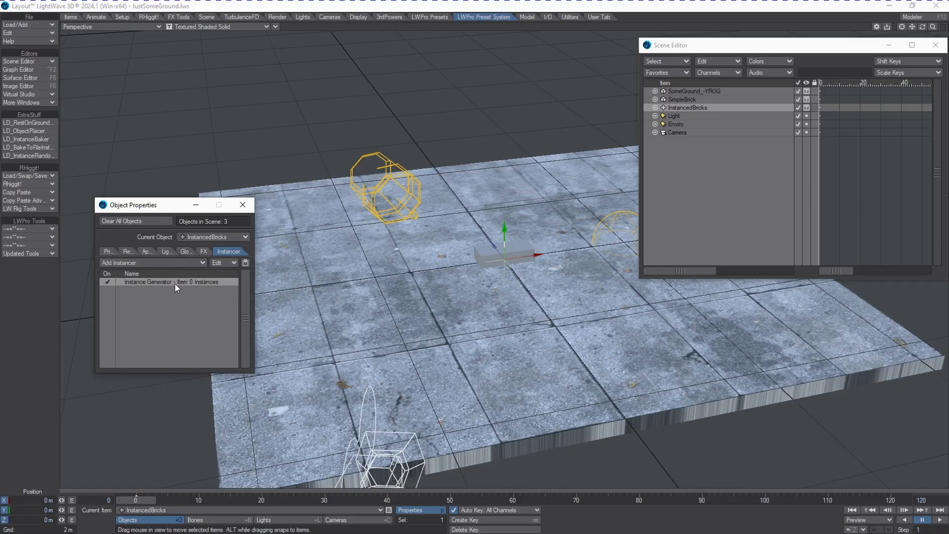
pyautogui.doubleClick(174, 282)
pyautogui.moveTo(173, 184); pyautogui.dragTo(219, 110)
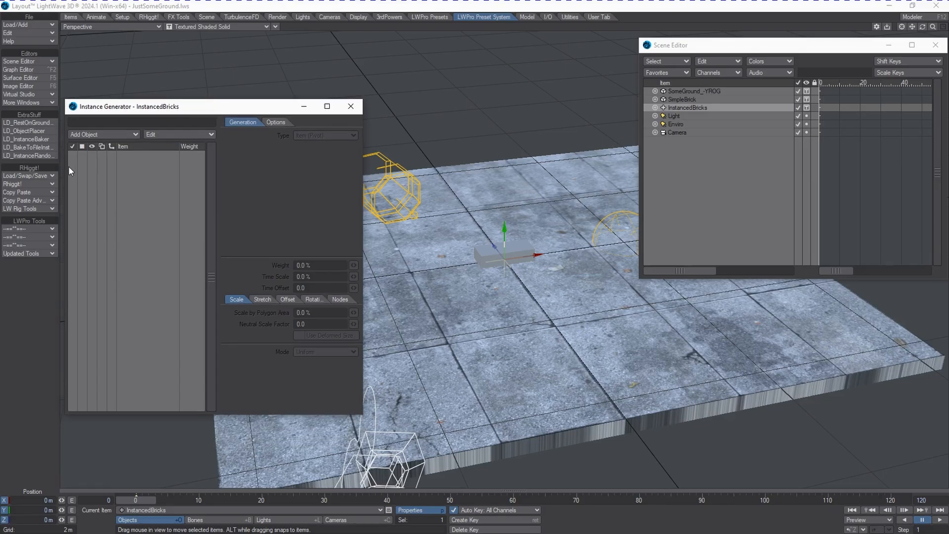
pyautogui.moveTo(131, 109); pyautogui.dragTo(181, 78)
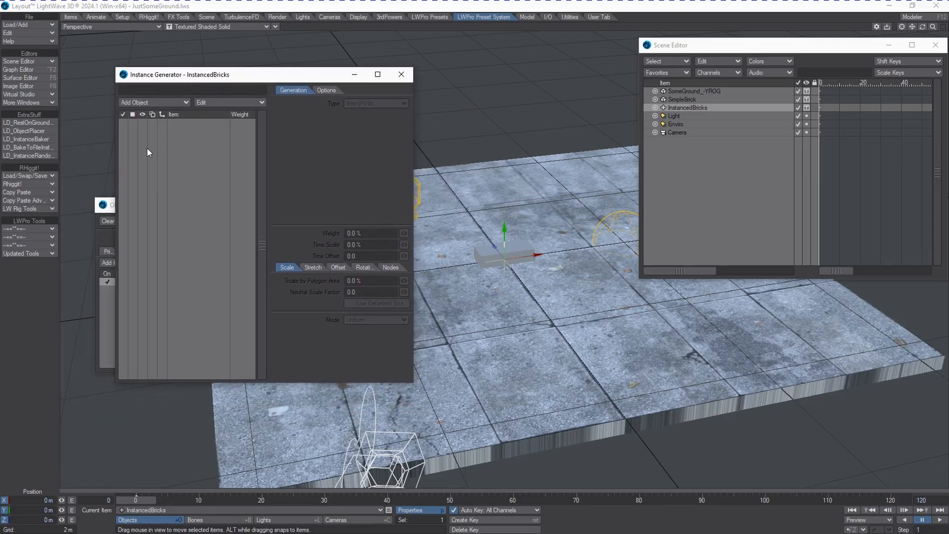
pyautogui.click(156, 104)
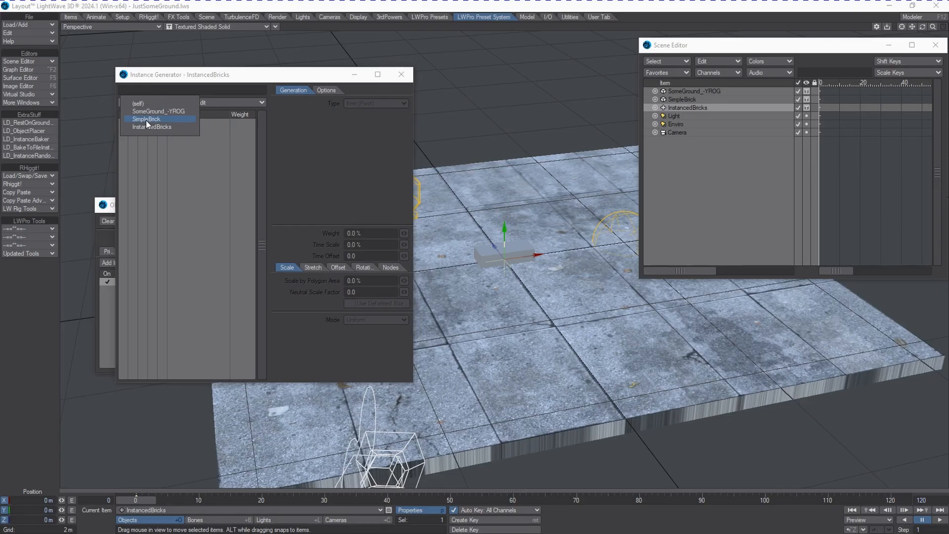
pyautogui.click(146, 119)
pyautogui.click(140, 122)
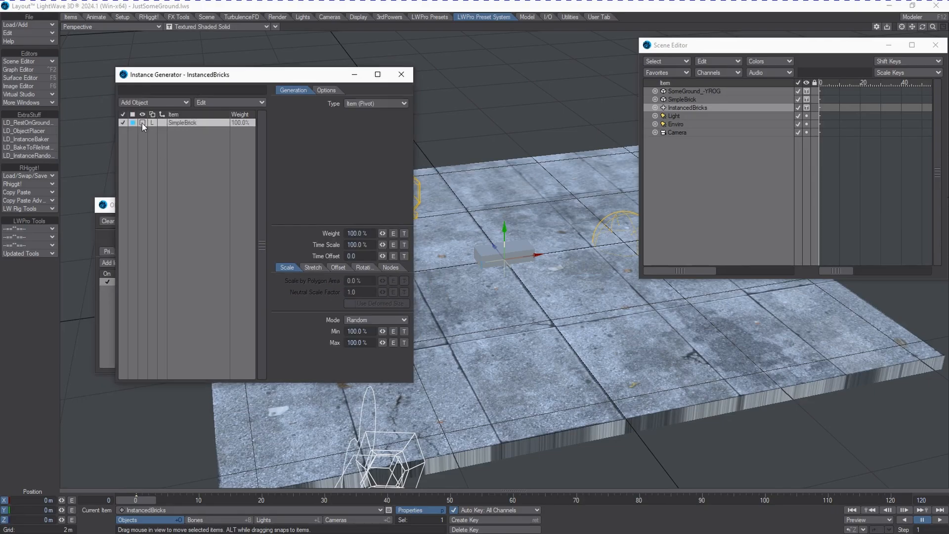
pyautogui.click(141, 123)
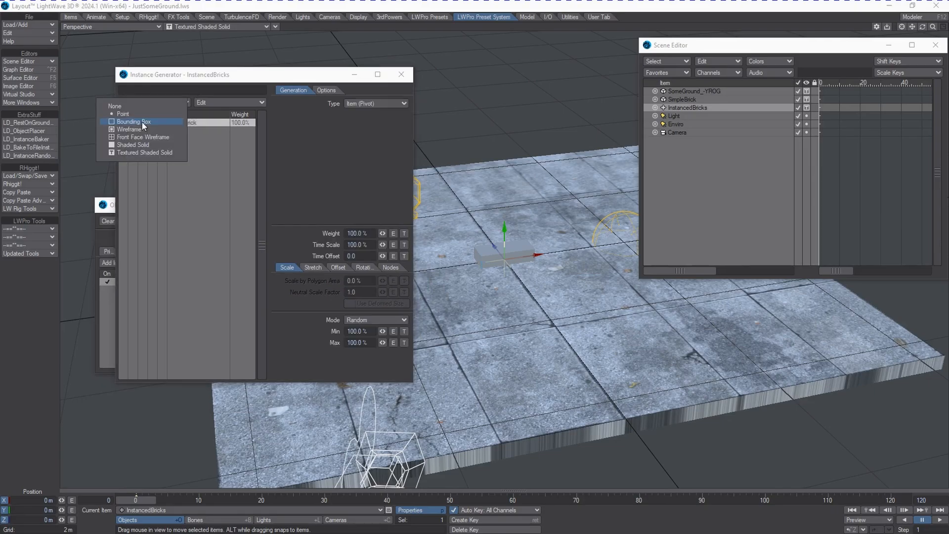
pyautogui.click(147, 153)
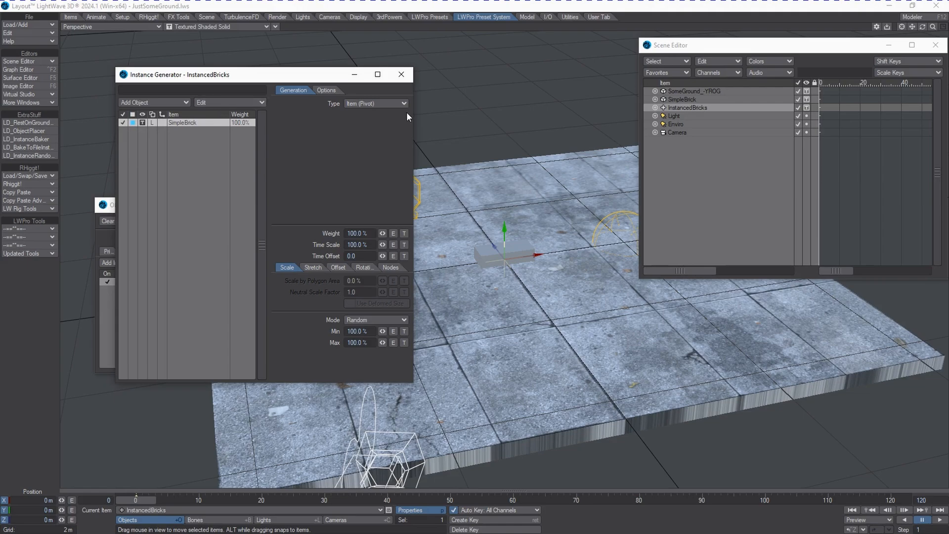
# - Set the instance generation type to Rectangular Array and reduce Z Instances to 1
pyautogui.click(366, 103)
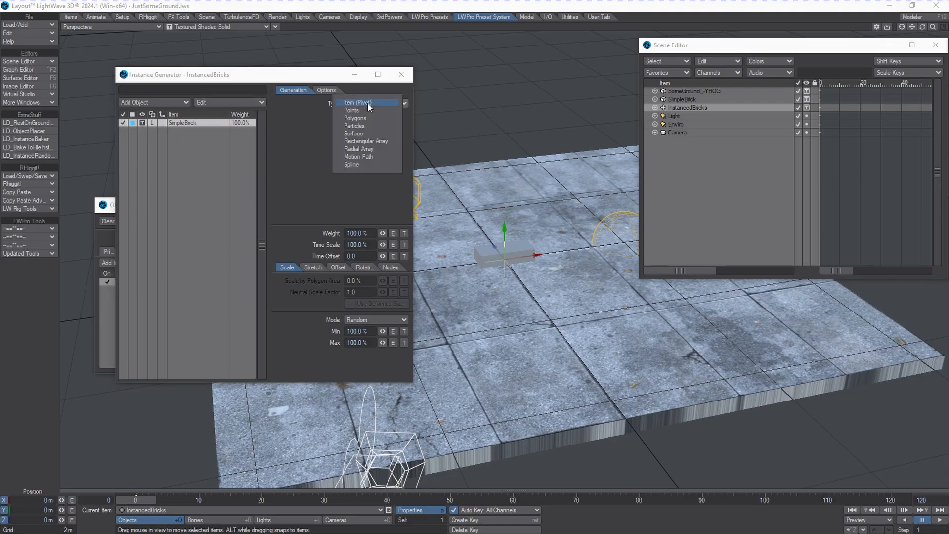
pyautogui.click(381, 142)
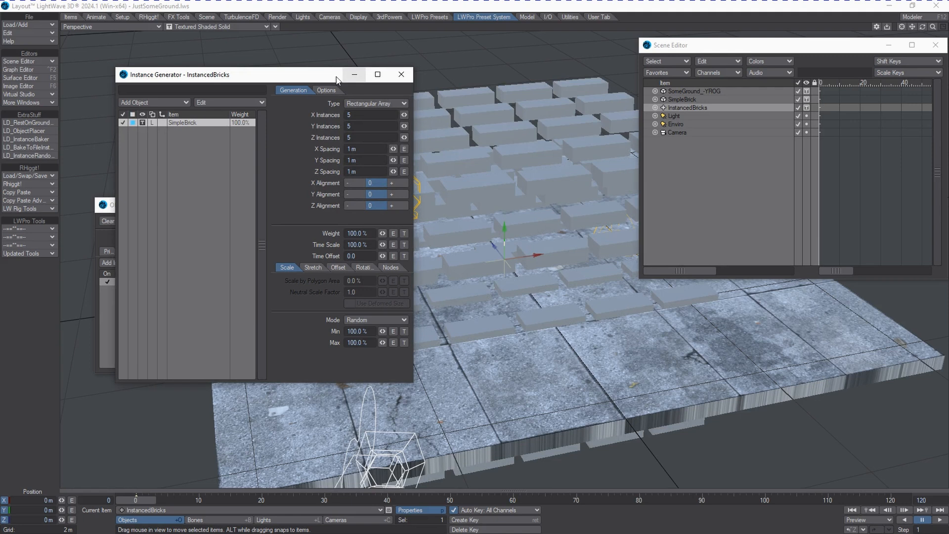
pyautogui.moveTo(341, 74); pyautogui.dragTo(282, 97)
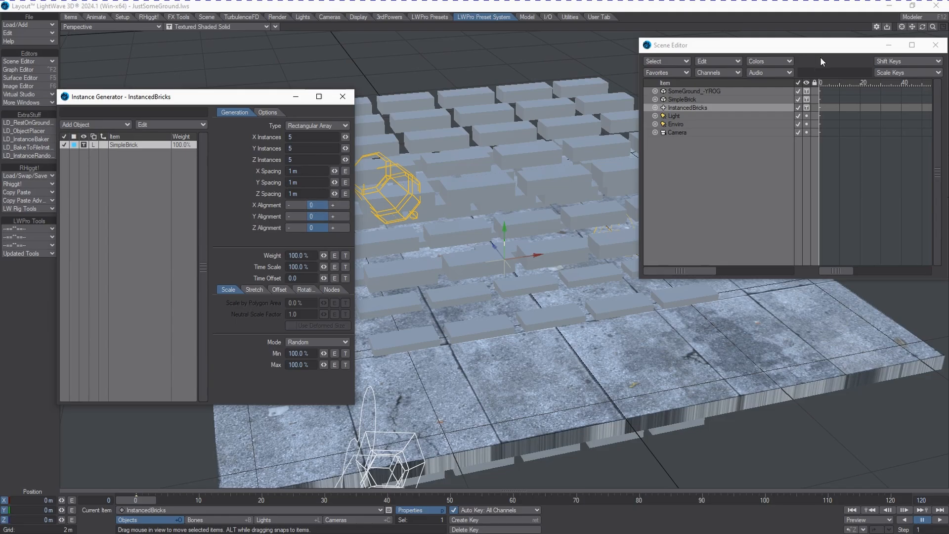
pyautogui.moveTo(922, 27); pyautogui.dragTo(922, 29)
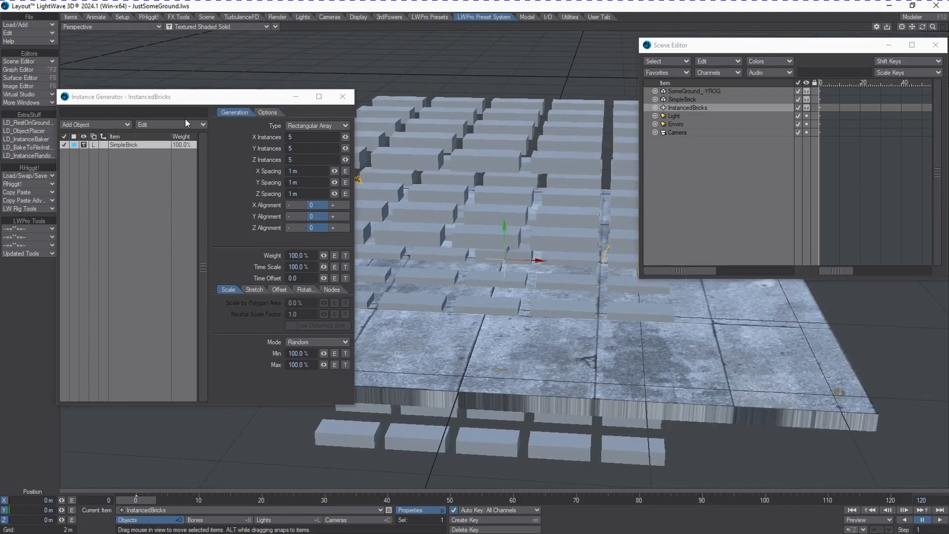
pyautogui.moveTo(193, 97); pyautogui.dragTo(165, 124)
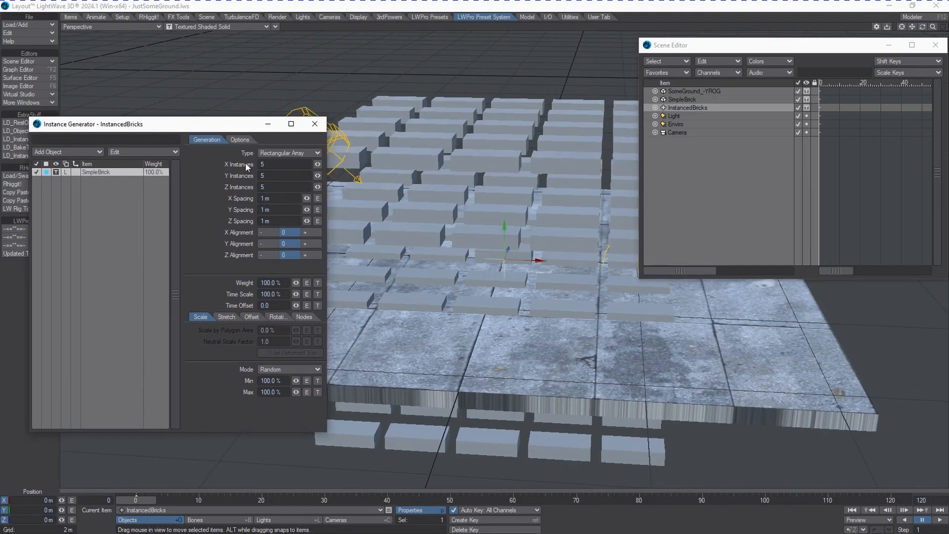
pyautogui.click(272, 186)
pyautogui.write('1')
pyautogui.press('Tab')
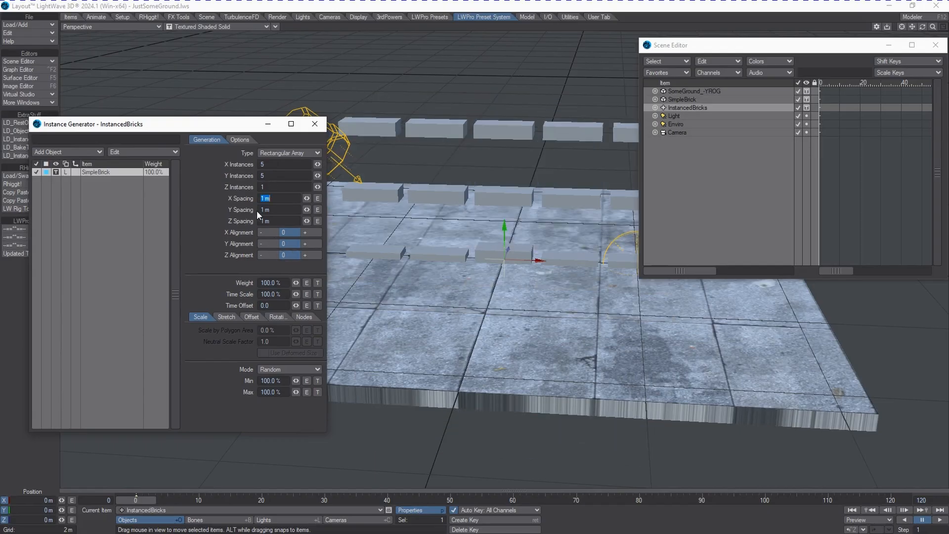
# - Set the array's Y Alignment to +, comparing it with the 0 alignment, so the bricks build upward from the ground
pyautogui.click(315, 244)
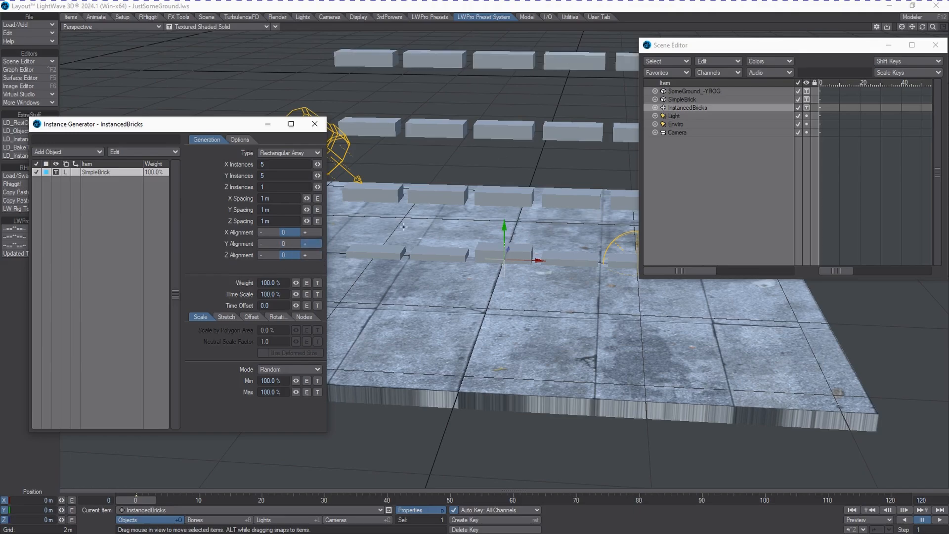
pyautogui.click(280, 245)
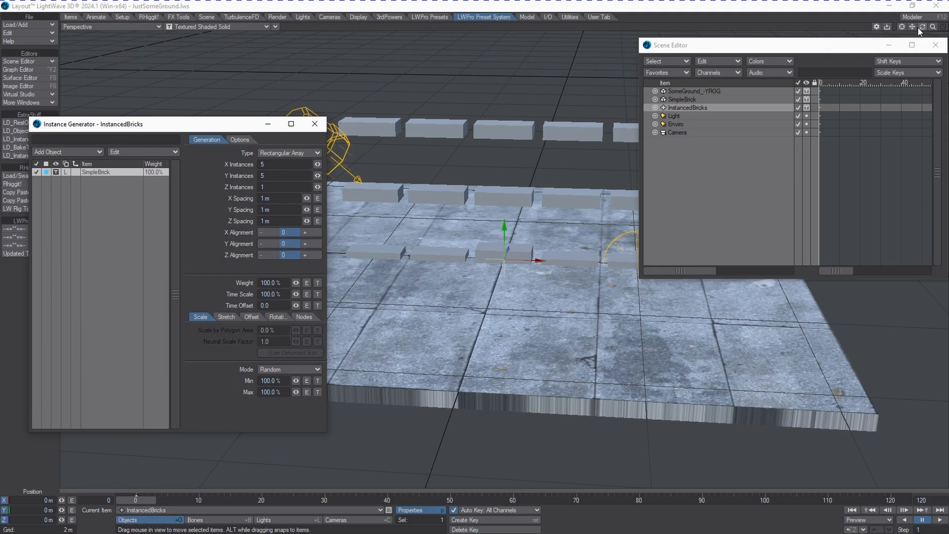
pyautogui.moveTo(921, 27); pyautogui.dragTo(920, 28)
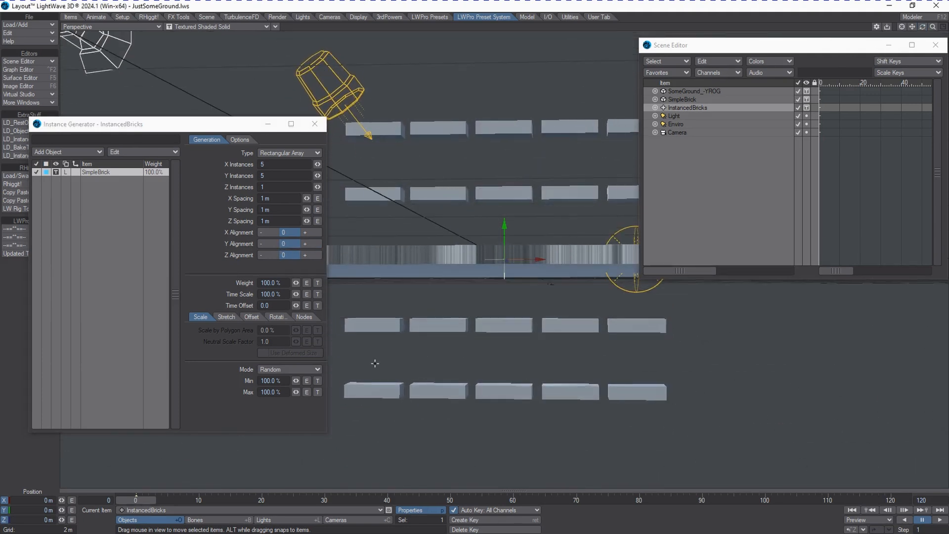
pyautogui.click(303, 244)
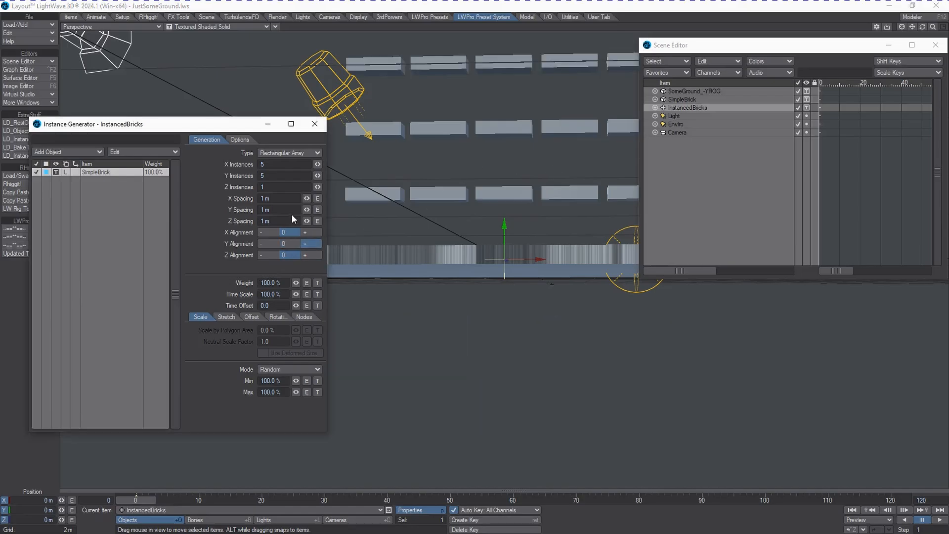
# - Reduce the array's Y Spacing to 201 mm to stack the brick rows closely and inspect the stack up close
pyautogui.moveTo(307, 210); pyautogui.dragTo(274, 210)
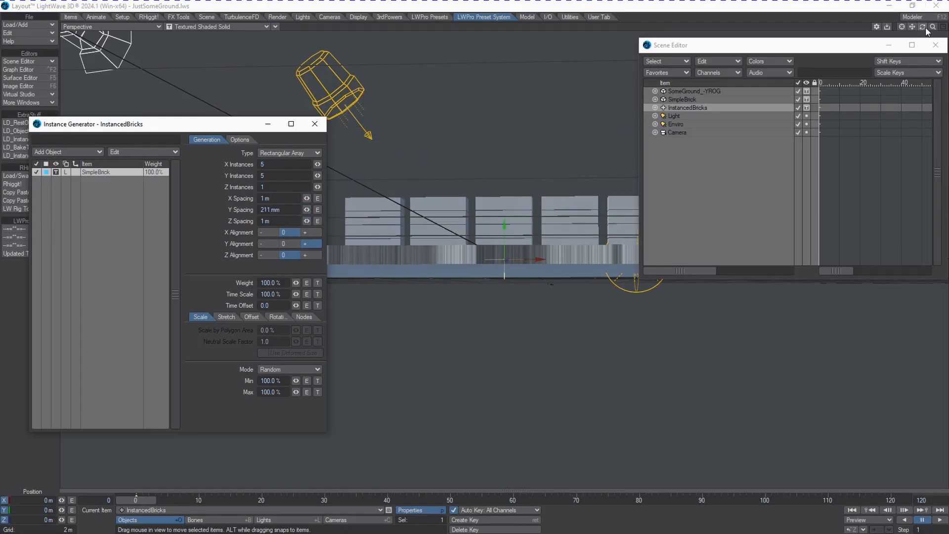
pyautogui.moveTo(923, 27); pyautogui.dragTo(930, 32)
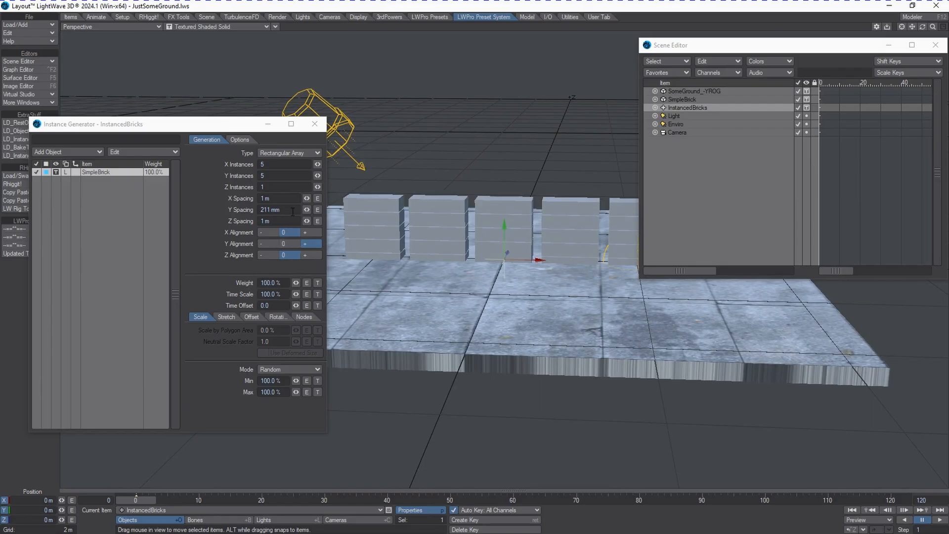
pyautogui.moveTo(305, 210); pyautogui.dragTo(305, 211)
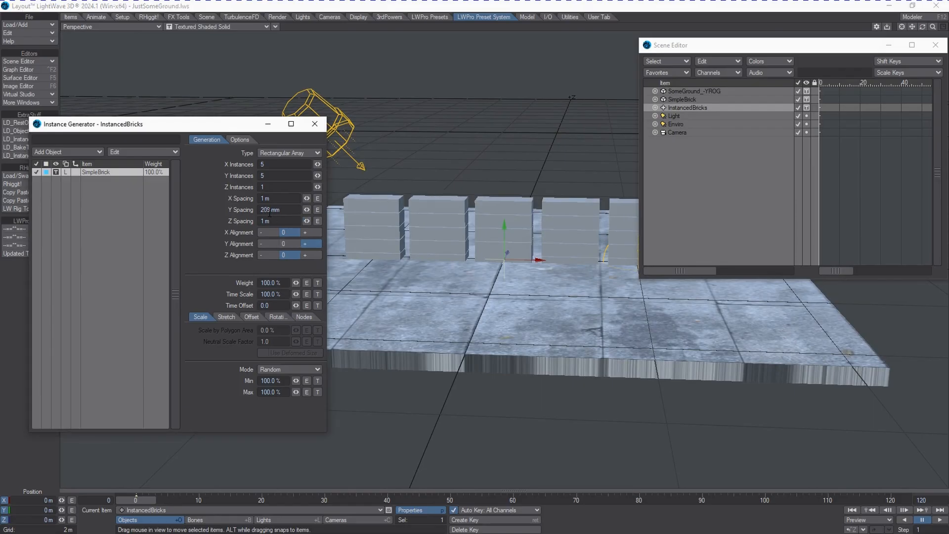
pyautogui.moveTo(305, 209); pyautogui.dragTo(304, 209)
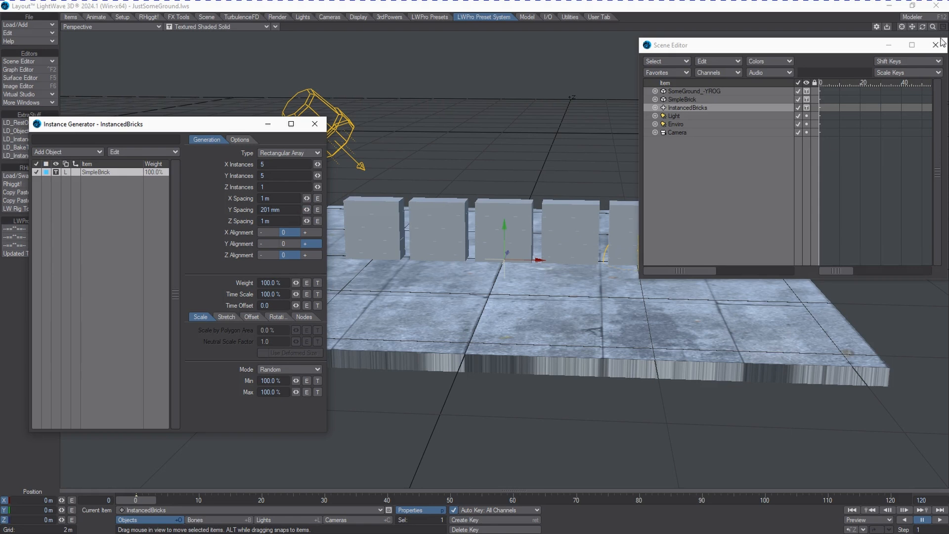
pyautogui.moveTo(932, 27); pyautogui.dragTo(922, 31)
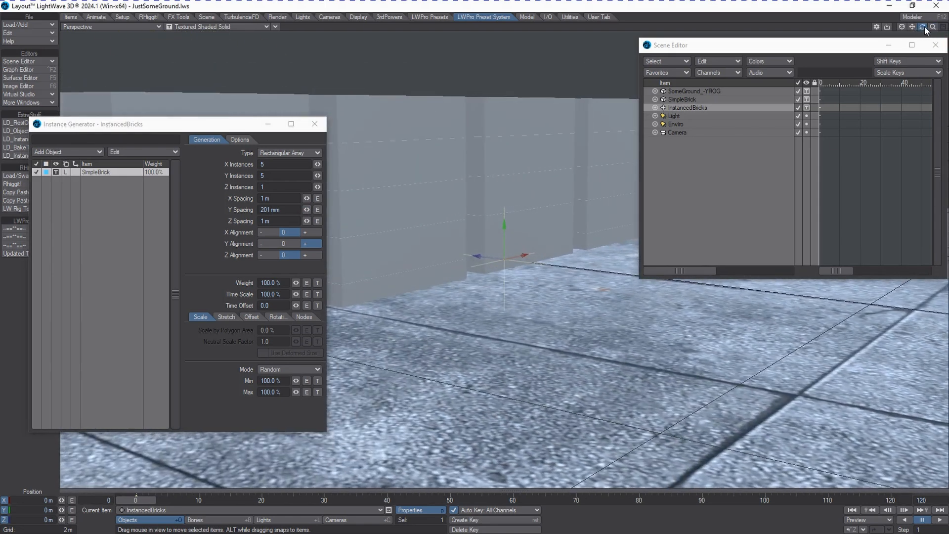
# - Switch the viewport to Front Face Wireframe and set the instance array's Y Spacing to 200 mm
pyautogui.click(238, 27)
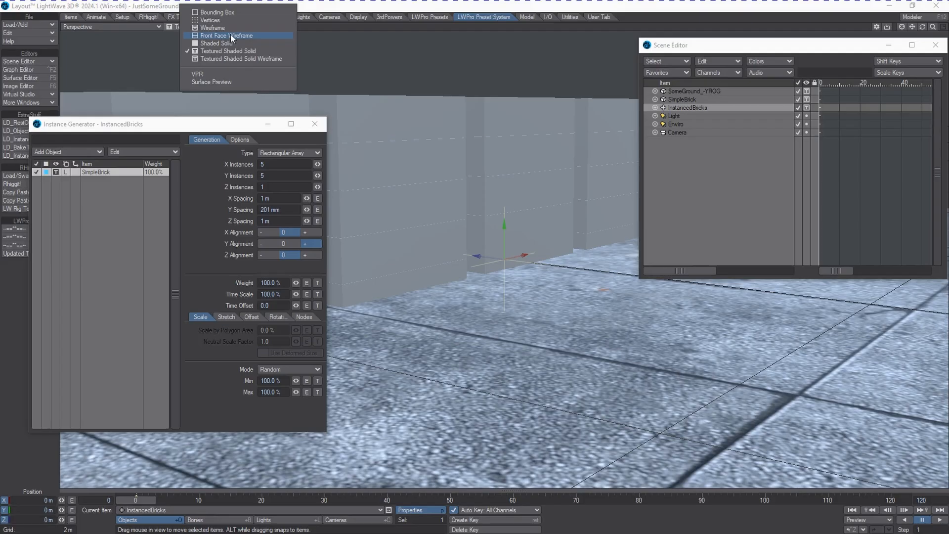
pyautogui.click(230, 36)
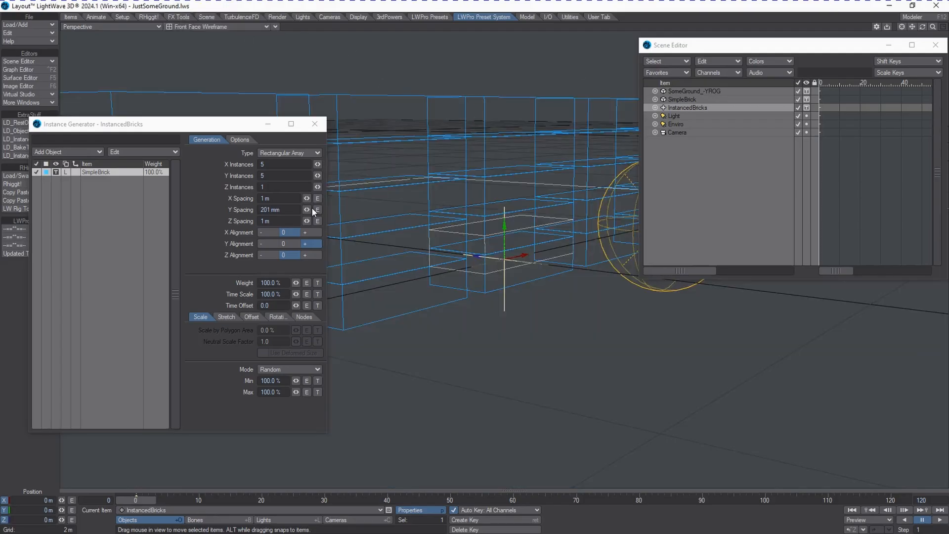
pyautogui.moveTo(310, 209); pyautogui.dragTo(309, 209)
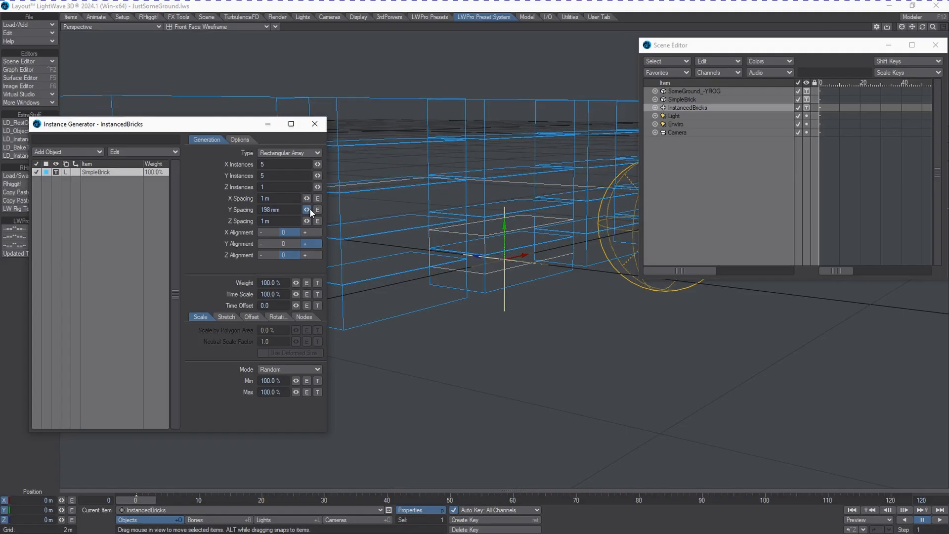
pyautogui.doubleClick(266, 210)
pyautogui.write('200')
pyautogui.press('Return')
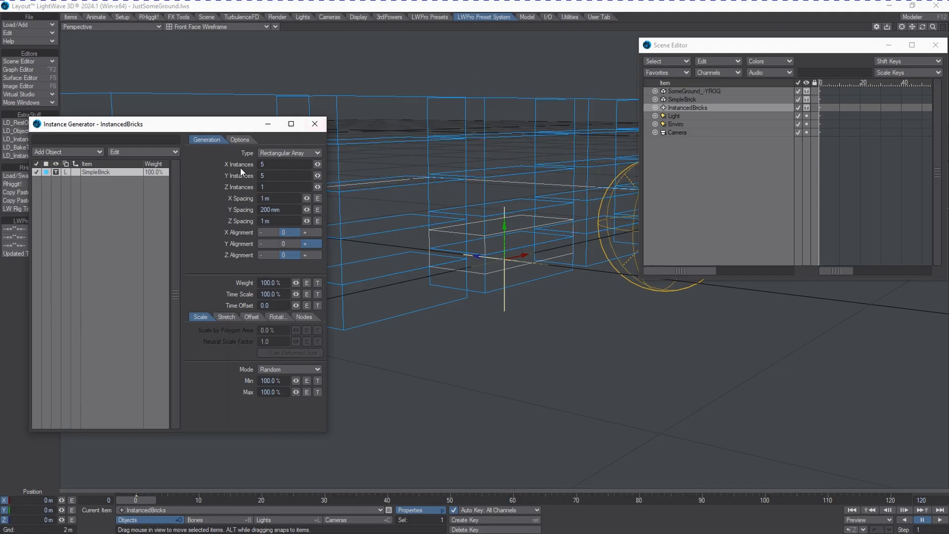
# - Return the viewport to Textured Shaded Solid and reduce the array's X Spacing to 884 mm to close the gaps between brick columns
pyautogui.moveTo(185, 123); pyautogui.dragTo(199, 169)
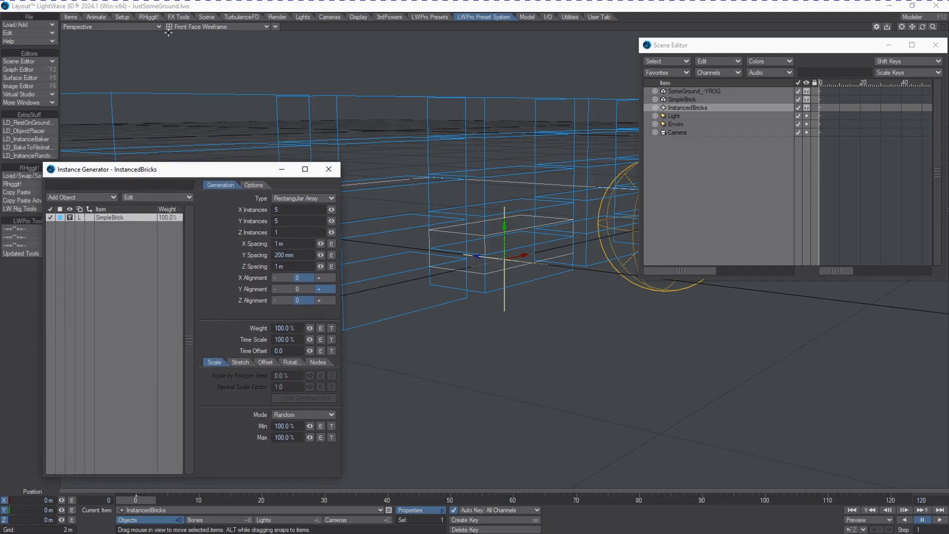
pyautogui.click(202, 27)
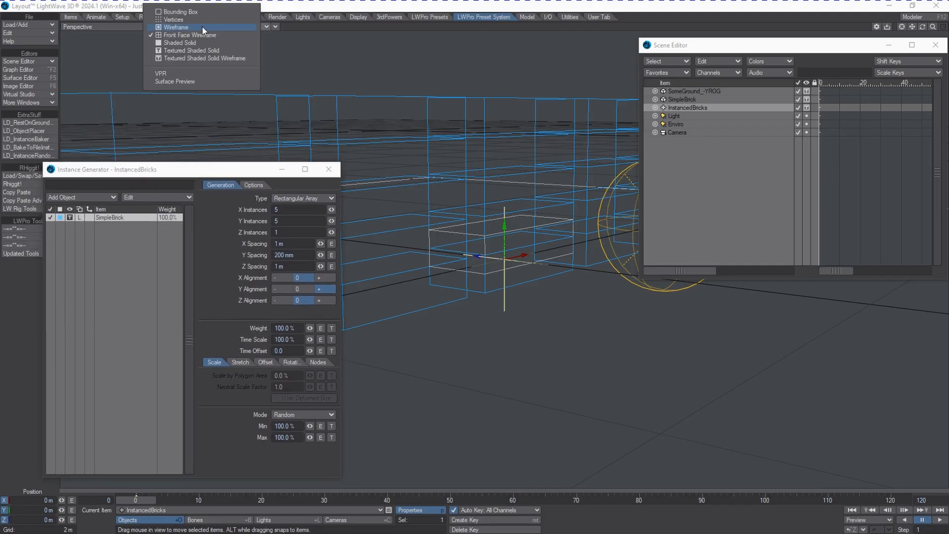
pyautogui.click(212, 51)
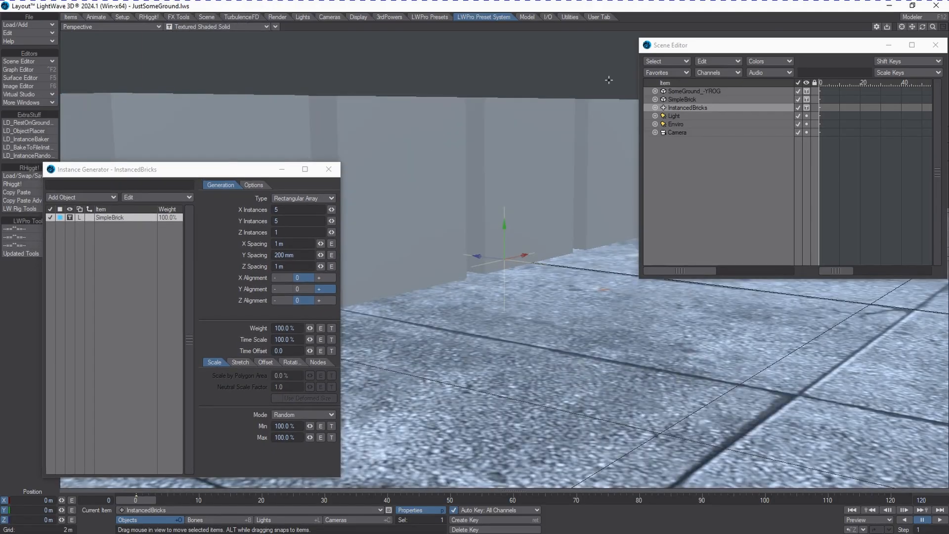
pyautogui.moveTo(922, 27); pyautogui.dragTo(923, 29)
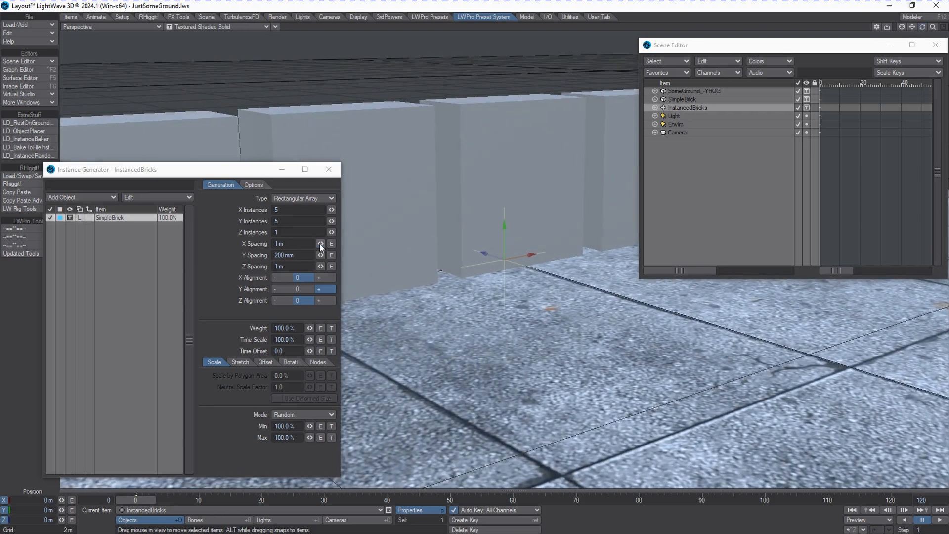
pyautogui.moveTo(320, 244); pyautogui.dragTo(321, 246)
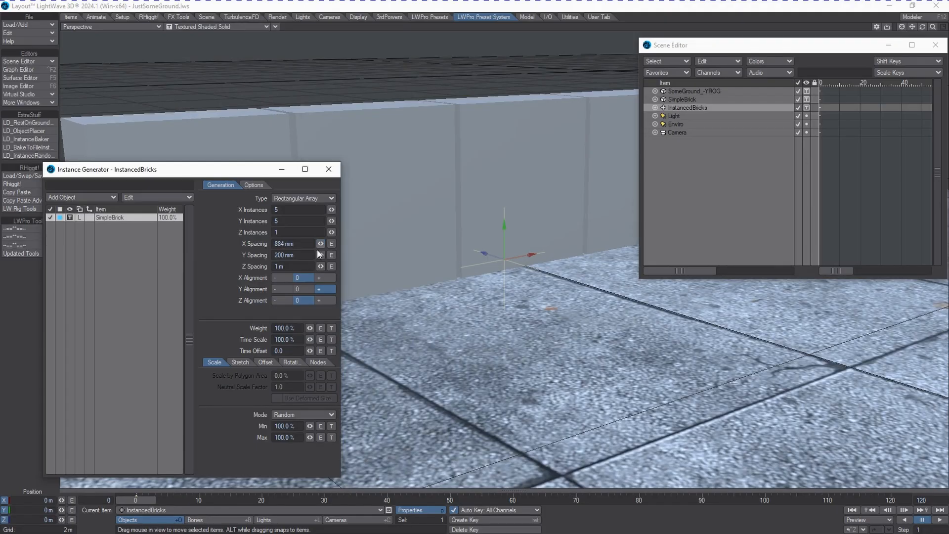
# - Give the brick instances random heading rotation with Min H of -5.2° and Max H of 3.4°, and inspect them from above
pyautogui.click(298, 362)
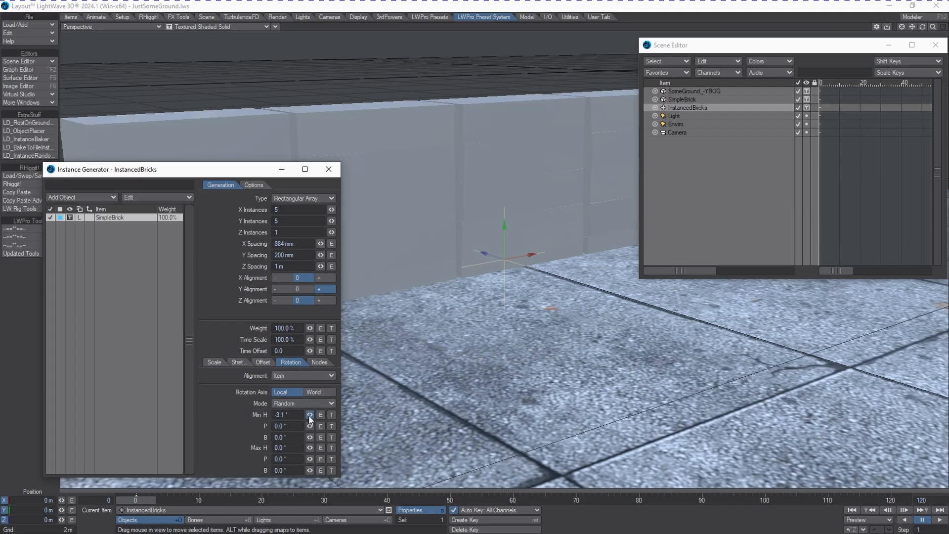
pyautogui.moveTo(310, 418); pyautogui.dragTo(312, 448)
pyautogui.moveTo(923, 27); pyautogui.dragTo(924, 29)
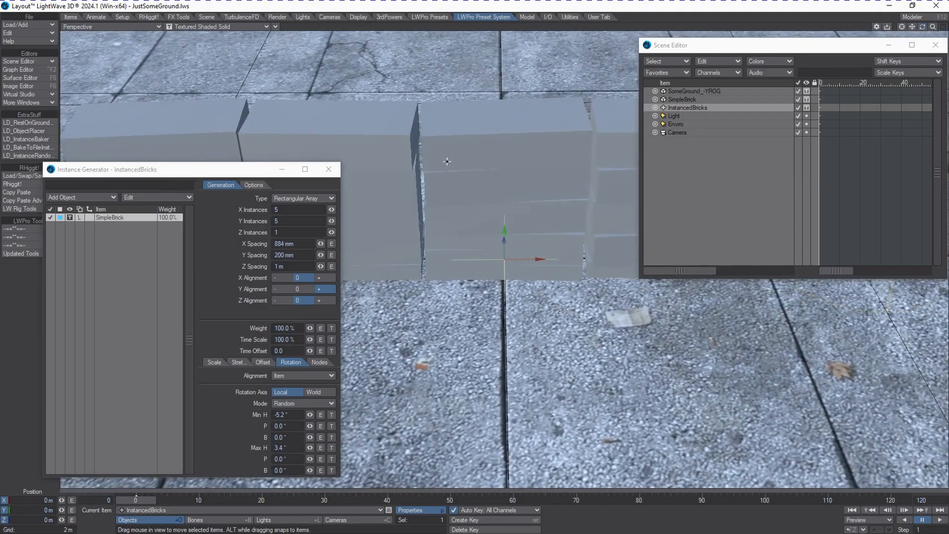
# - Adjust the instances' random heading rotation to Min H -5.6° and Max H 1.6°, and close the Instance Generator
pyautogui.press('p')
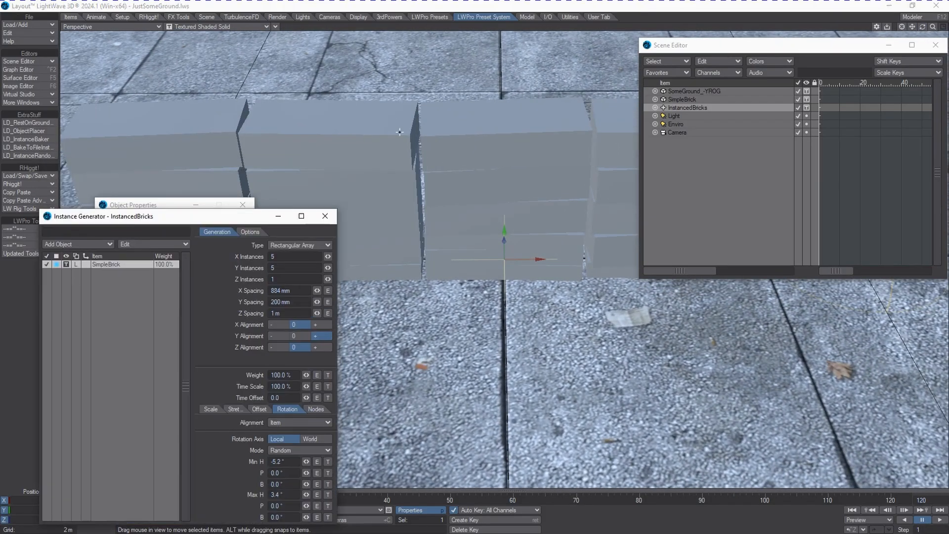
pyautogui.moveTo(841, 45); pyautogui.dragTo(948, 191)
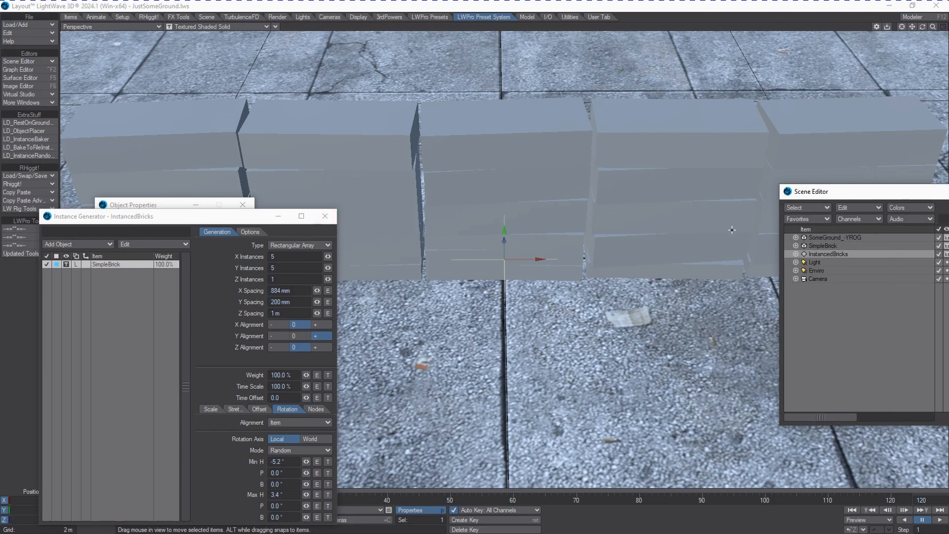
pyautogui.click(161, 205)
pyautogui.click(242, 205)
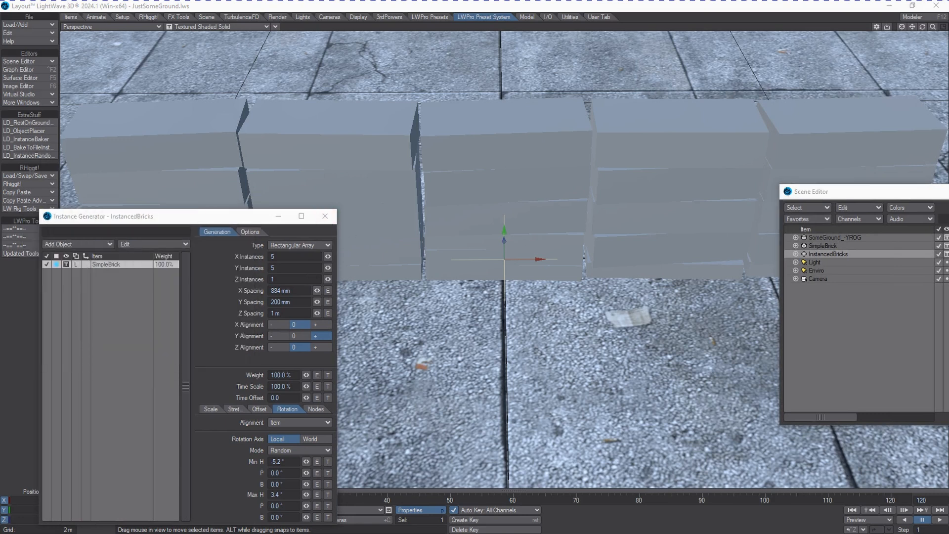
pyautogui.moveTo(208, 223); pyautogui.dragTo(187, 177)
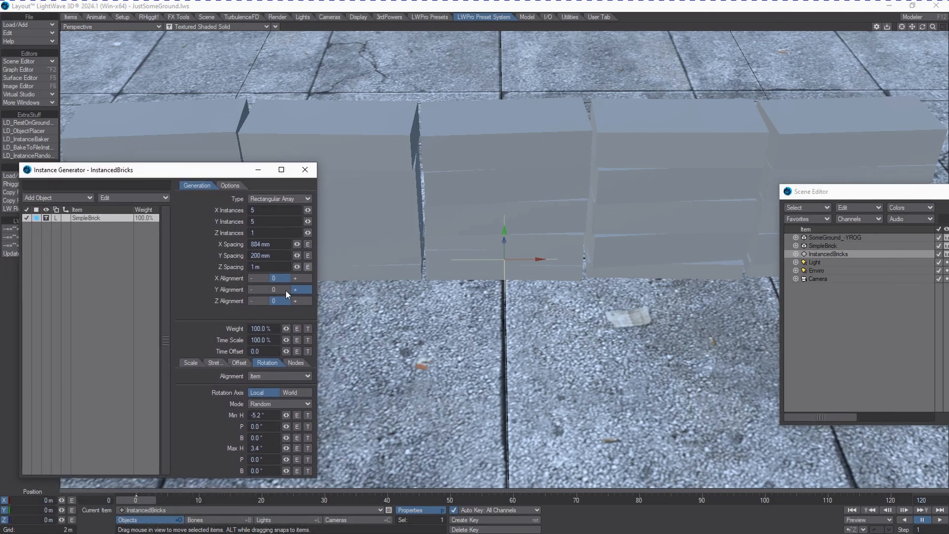
pyautogui.moveTo(286, 415); pyautogui.dragTo(288, 447)
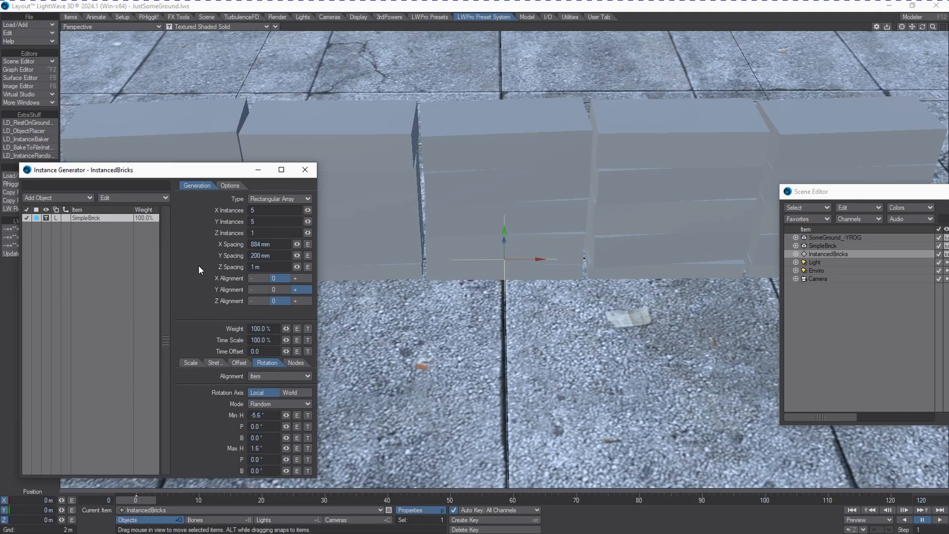
pyautogui.click(304, 171)
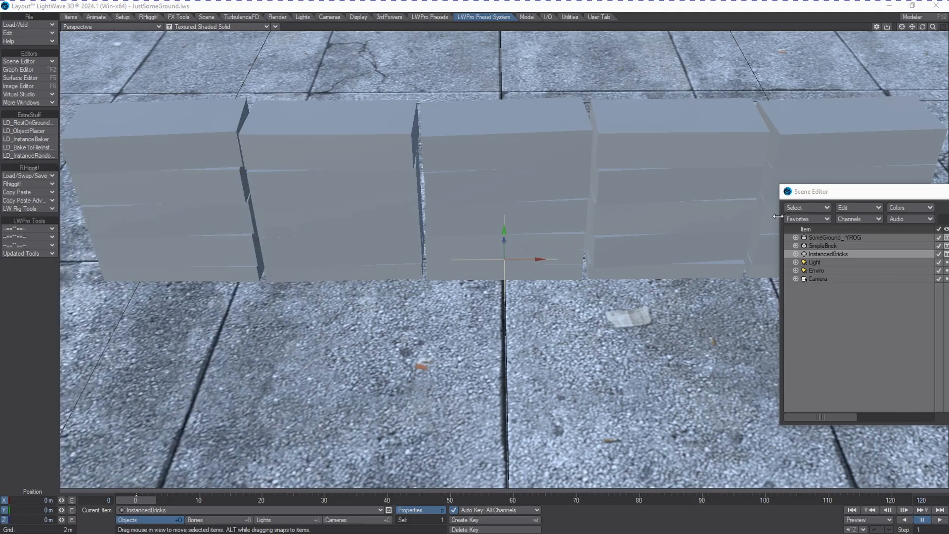
# - Raise InstancedBricks to about 480 mm on Y, compare it with SimpleBrick, and lower it to about 332 mm
pyautogui.moveTo(837, 196); pyautogui.dragTo(654, 273)
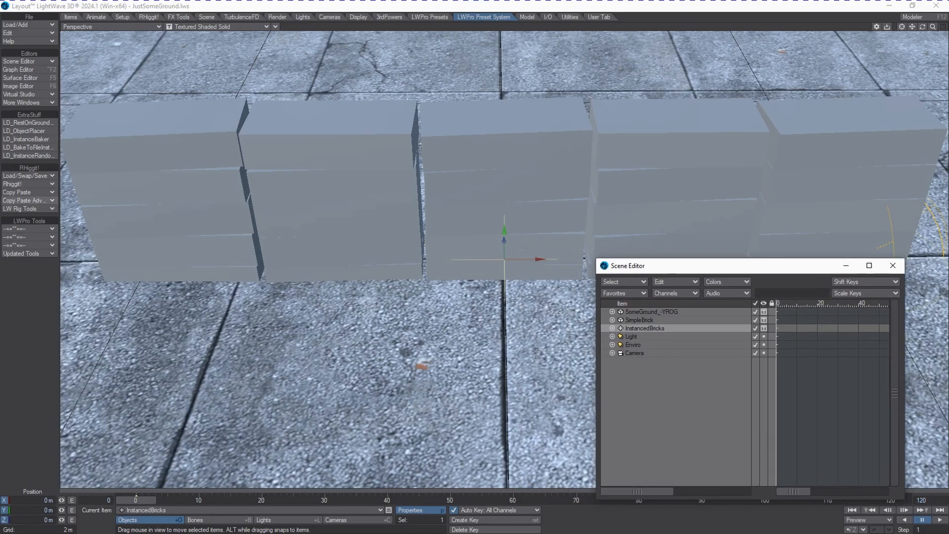
pyautogui.press('p')
pyautogui.press('p')
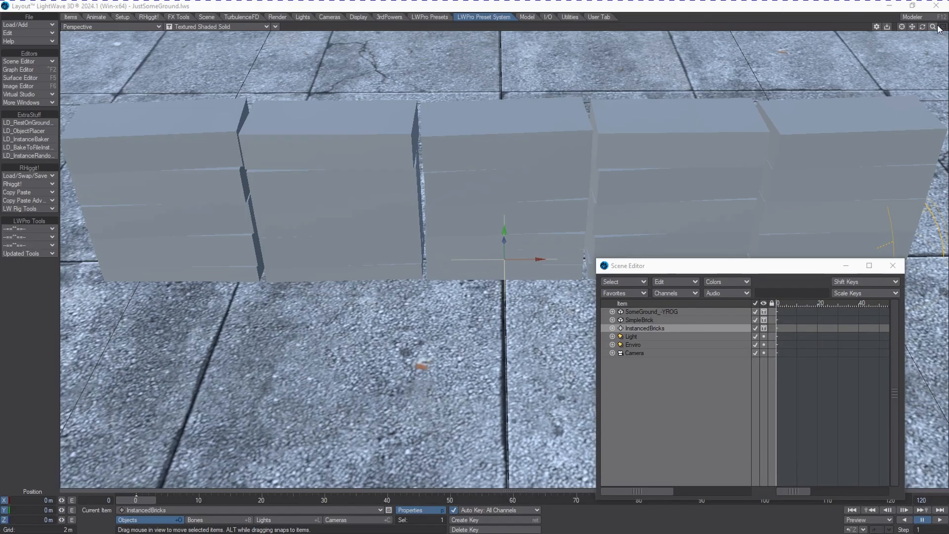
pyautogui.moveTo(934, 27); pyautogui.dragTo(906, 24)
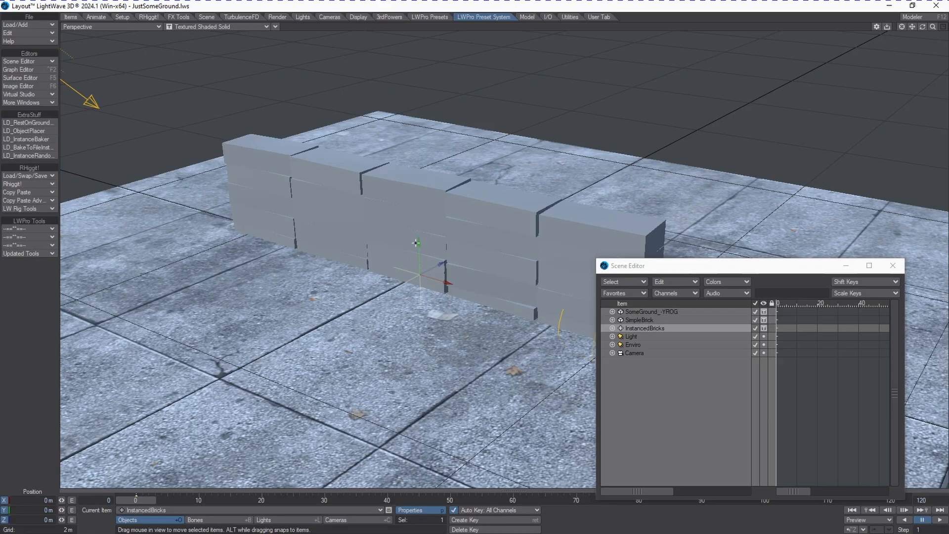
pyautogui.moveTo(419, 240); pyautogui.dragTo(416, 243)
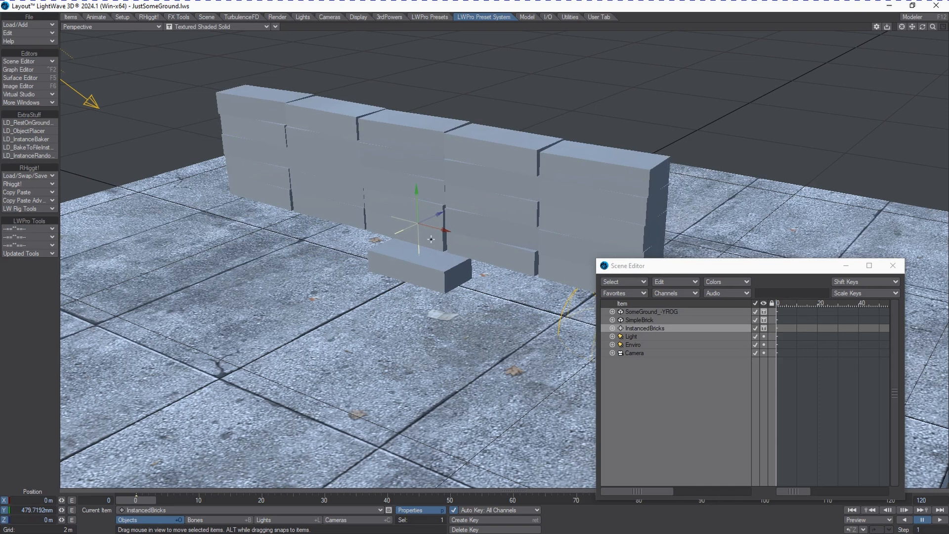
pyautogui.click(689, 319)
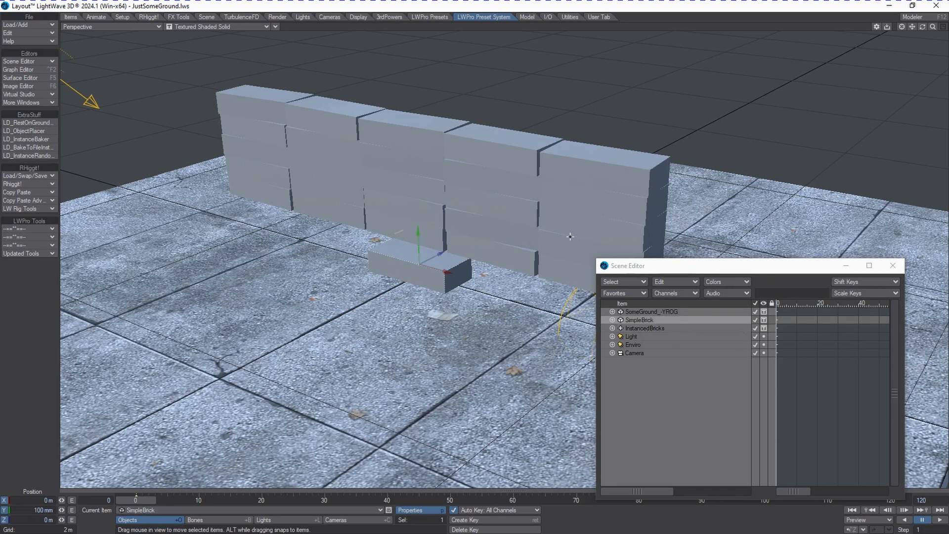
pyautogui.click(670, 329)
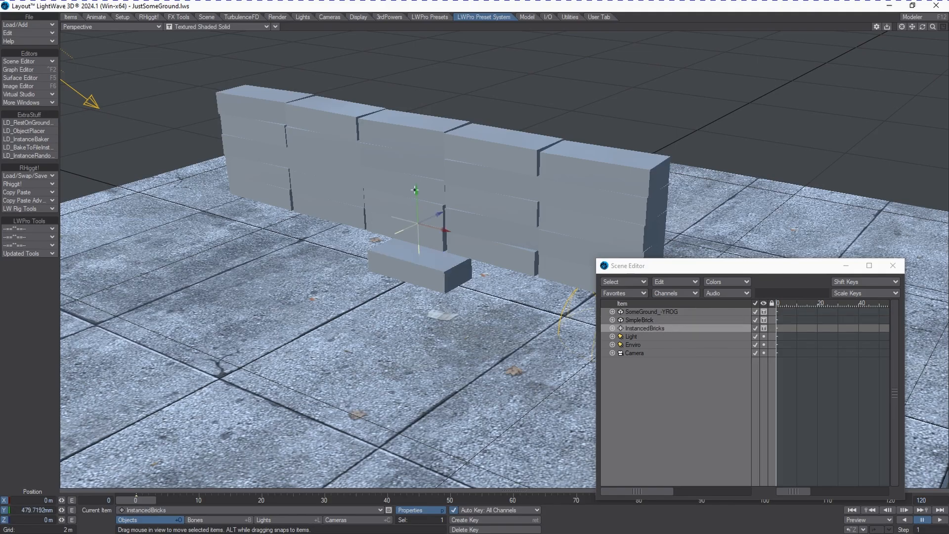
pyautogui.moveTo(417, 190); pyautogui.dragTo(417, 205)
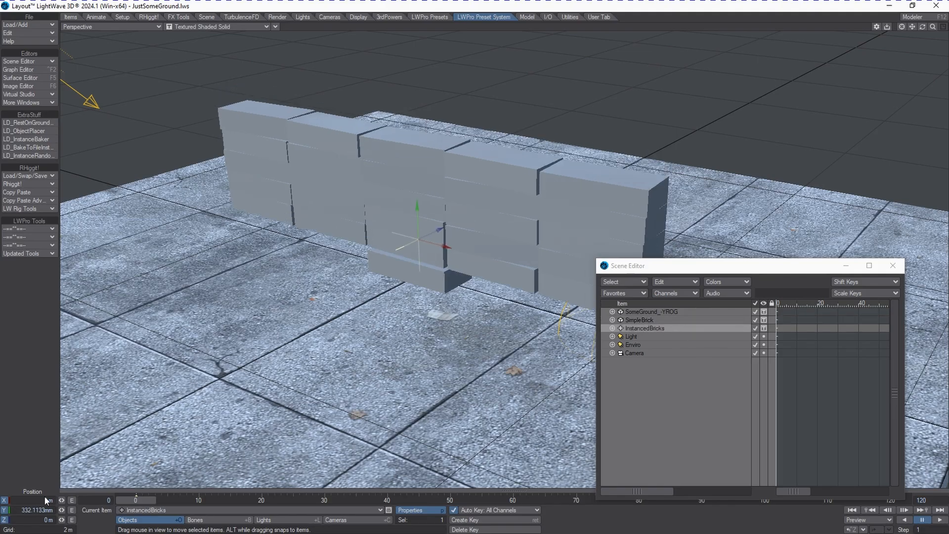
# - Reset the Y position of InstancedBricks to 0 m, and raise it to 100 mm so the bottom row rests on the ground
pyautogui.click(22, 509)
pyautogui.write('0')
pyautogui.press('Tab')
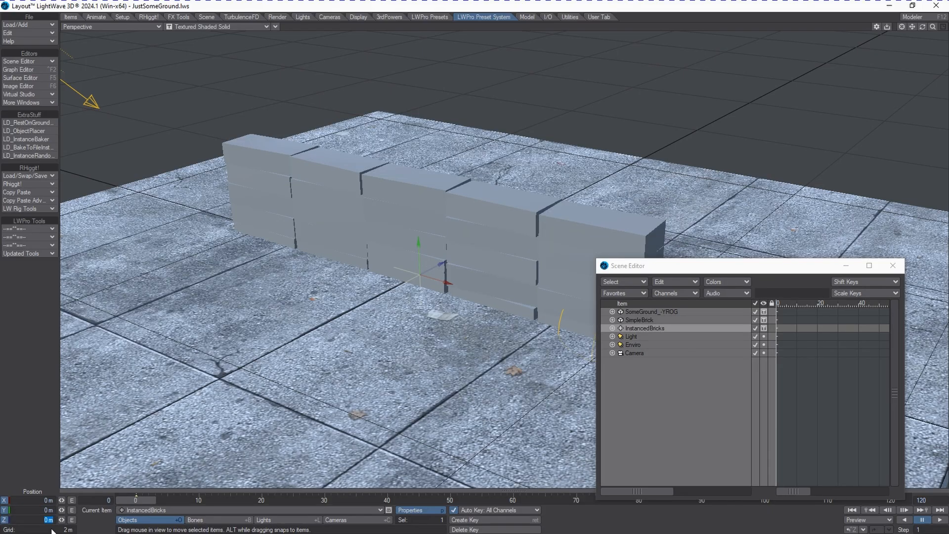
pyautogui.click(43, 510)
pyautogui.write('.1')
pyautogui.press('Tab')
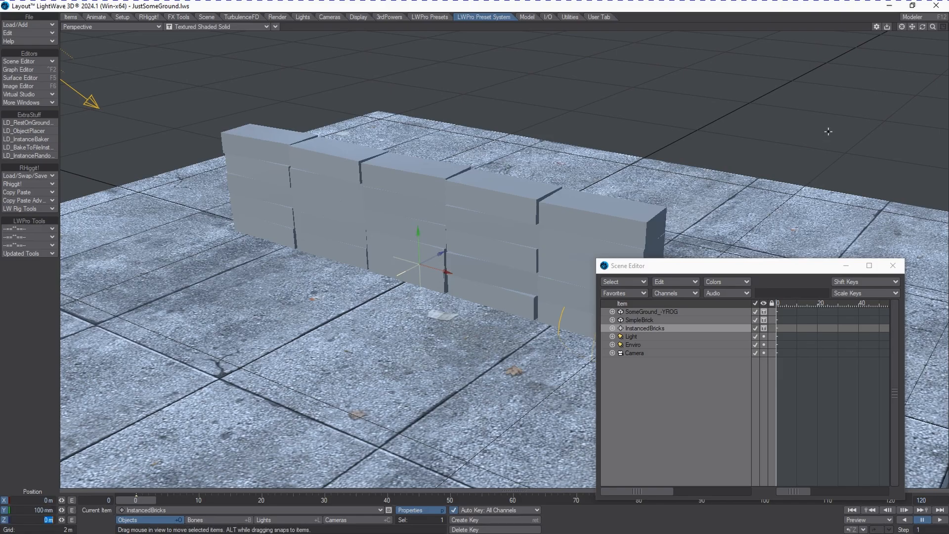
pyautogui.moveTo(922, 28)
pyautogui.mouseDown()
pyautogui.moveTo(914, 35)
pyautogui.moveTo(923, 29)
pyautogui.mouseUp()
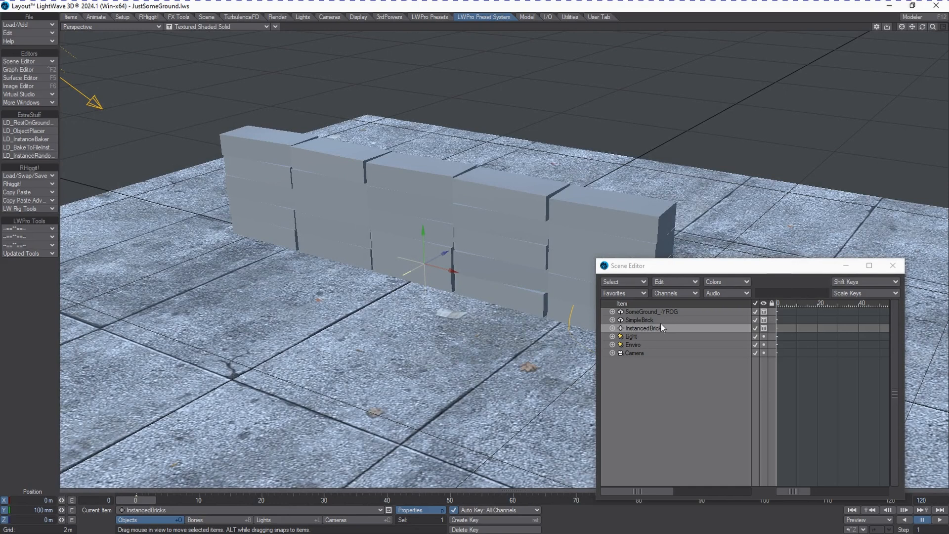
# - Open the Object Properties and Instance Generator of InstancedBricks, and place both windows clear of the brick wall
pyautogui.press('p')
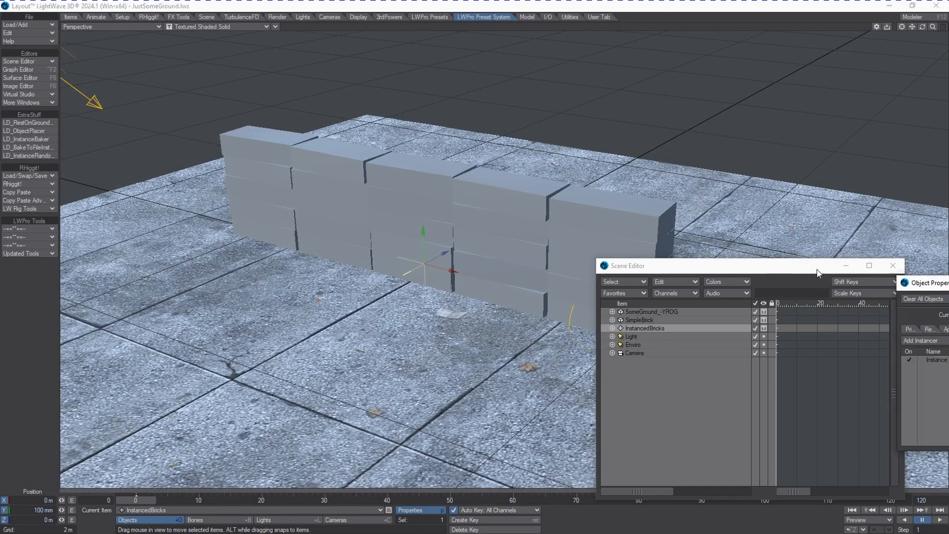
pyautogui.doubleClick(627, 316)
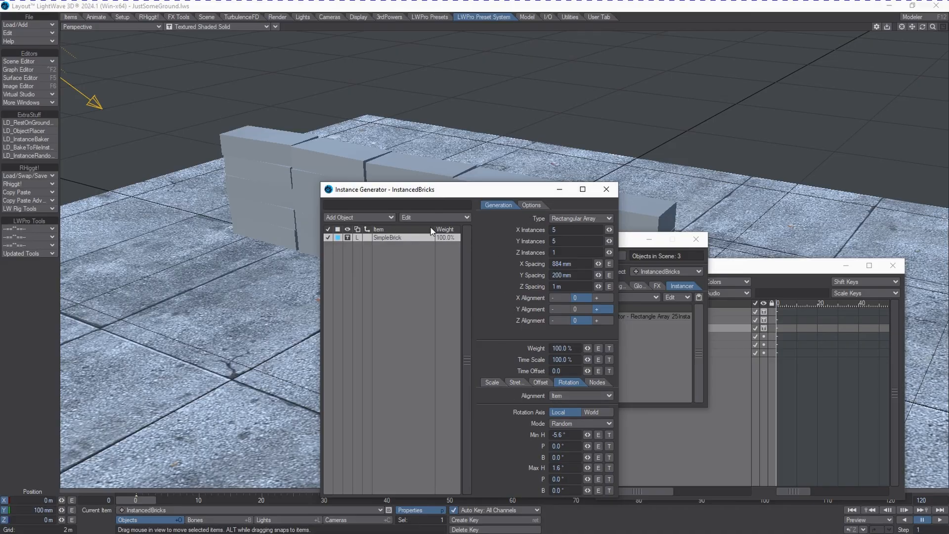
pyautogui.moveTo(491, 191); pyautogui.dragTo(948, 205)
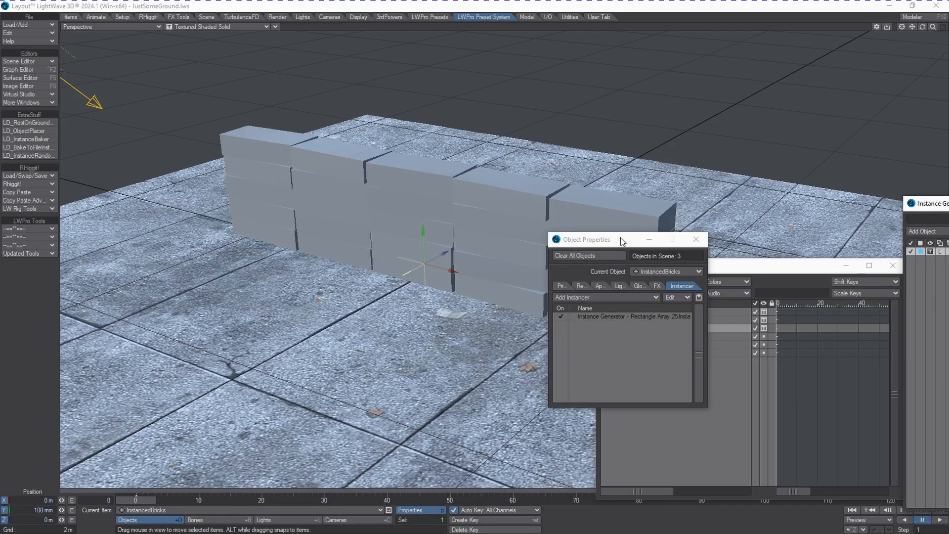
pyautogui.moveTo(623, 240); pyautogui.dragTo(857, 28)
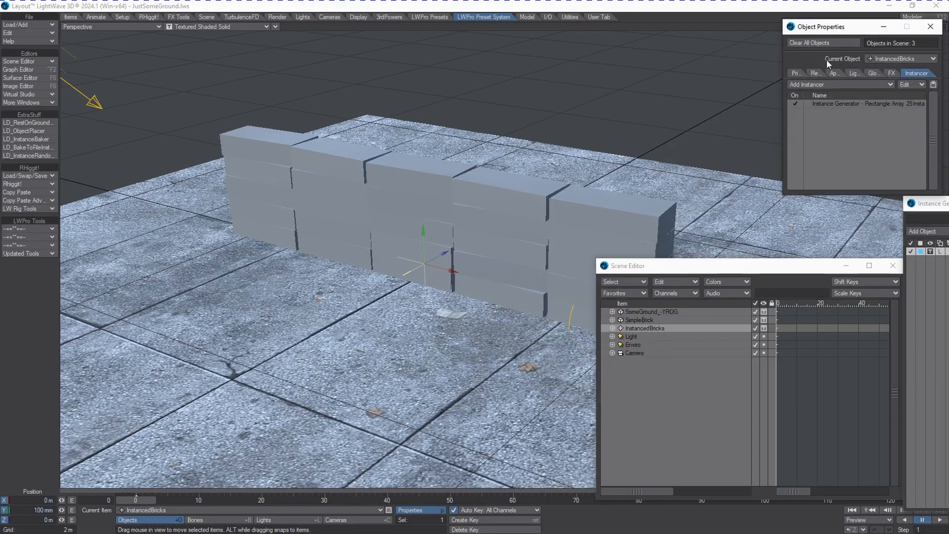
# - Bake the InstancedBricks Instance Generator with LD_InstanceBaker, using Current Frame Transformation mode and Actual Objects baking
pyautogui.press('h')
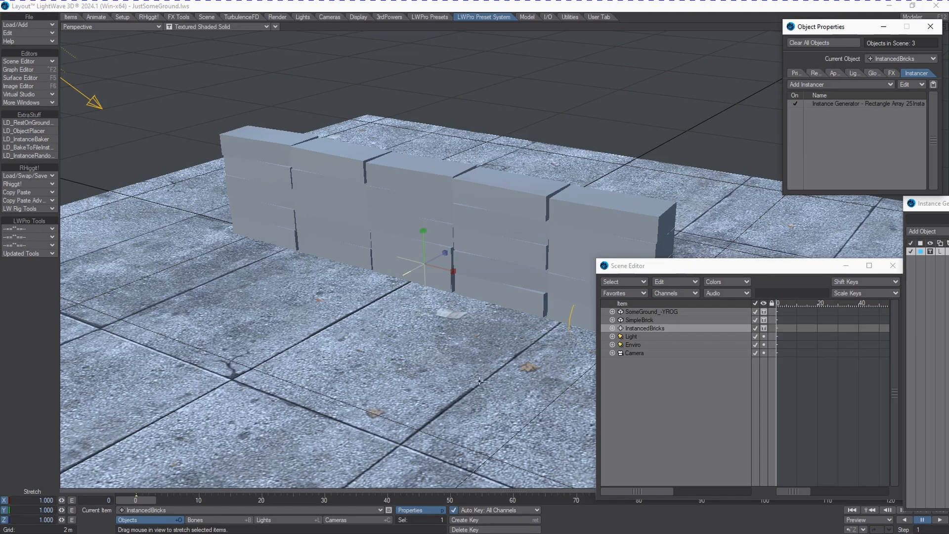
pyautogui.press('t')
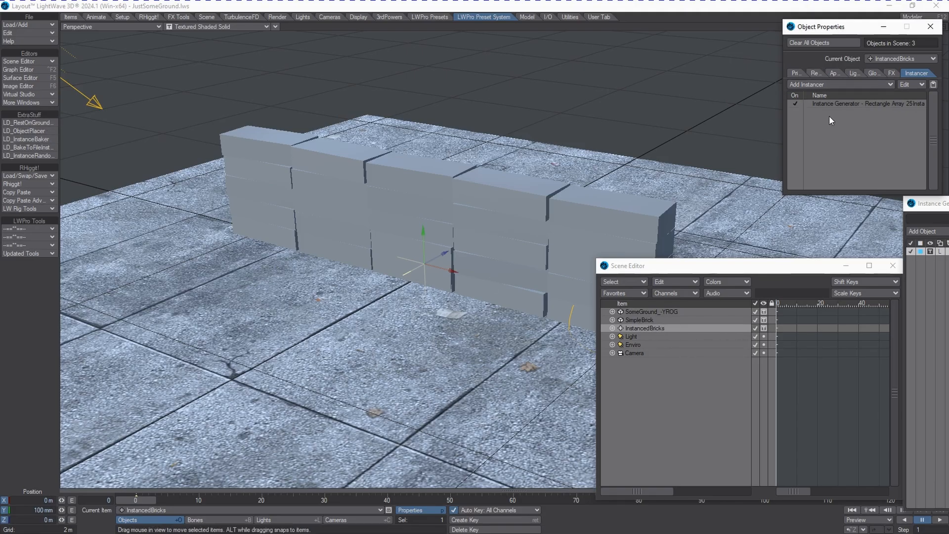
pyautogui.click(846, 106)
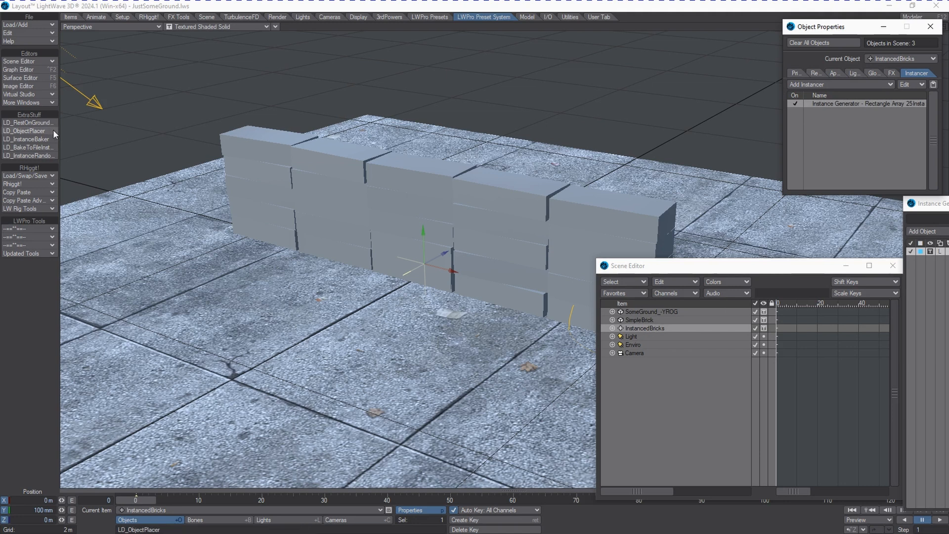
pyautogui.click(38, 140)
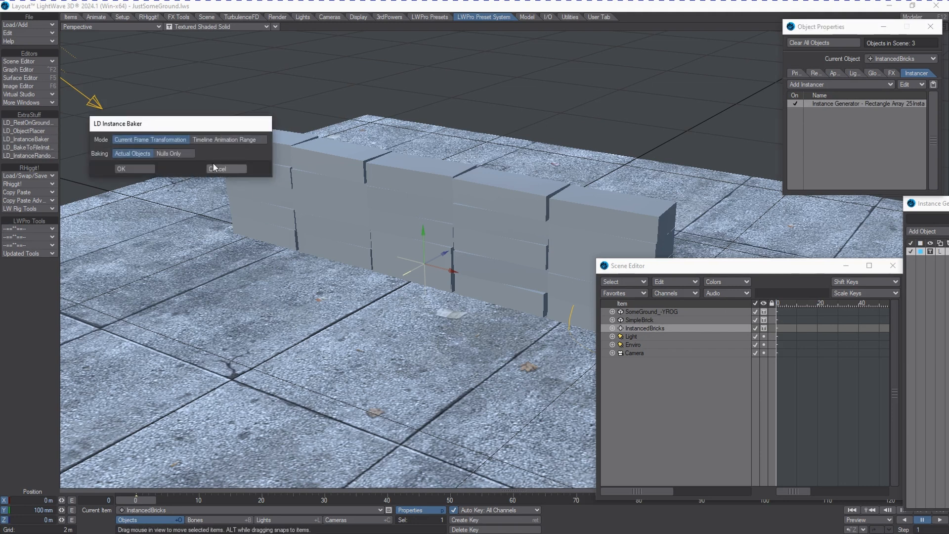
pyautogui.moveTo(132, 128); pyautogui.dragTo(120, 222)
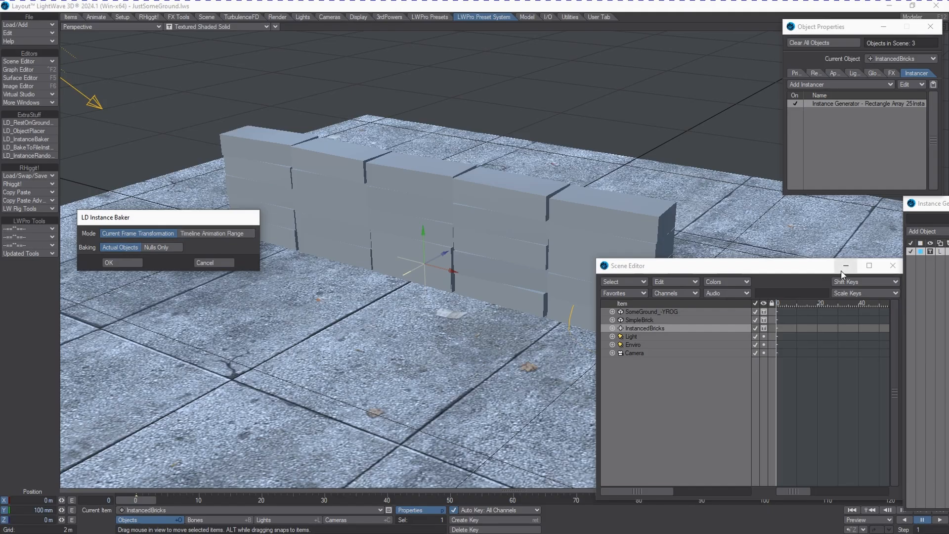
pyautogui.moveTo(941, 203); pyautogui.dragTo(685, 147)
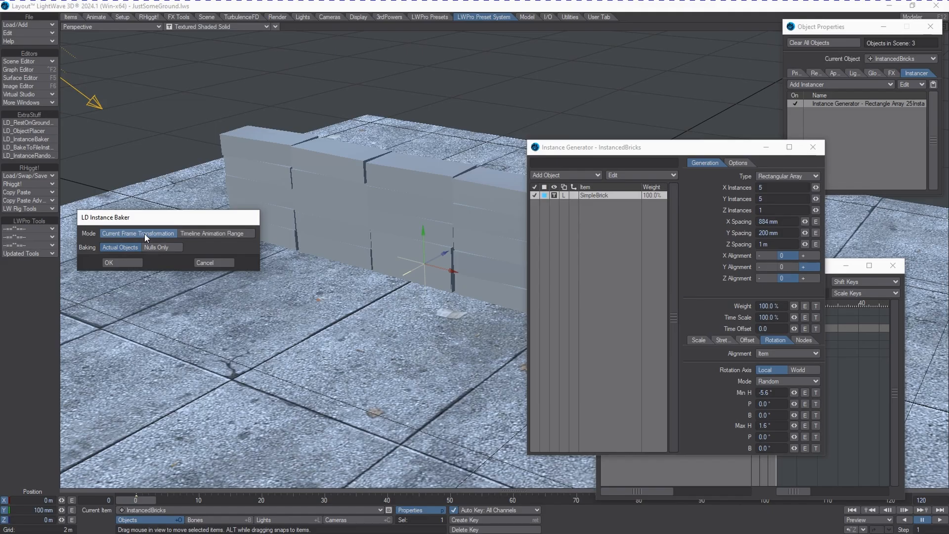
pyautogui.click(120, 263)
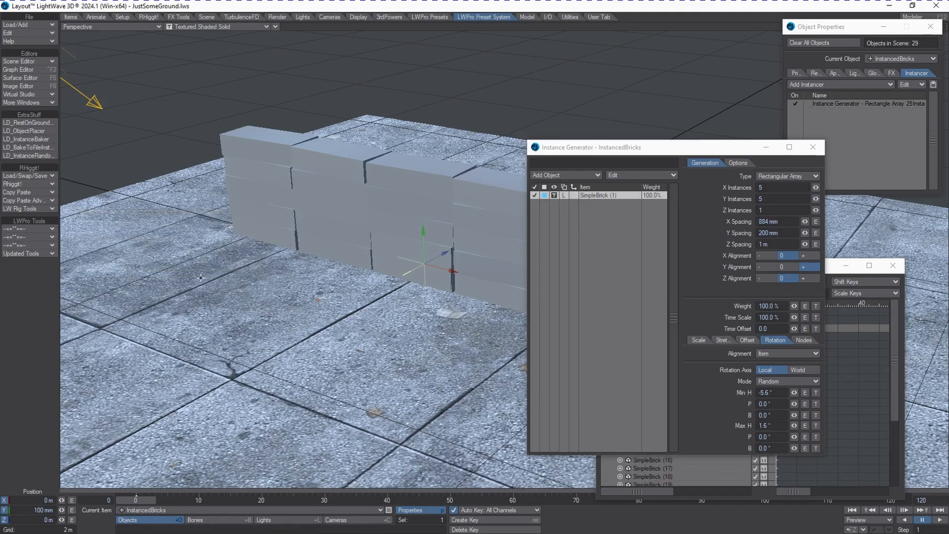
# - Close the Instance Generator, bring the Scene Editor forward, and review the baked bricks parented to InstancerBake_InstancedBricks
pyautogui.click(681, 150)
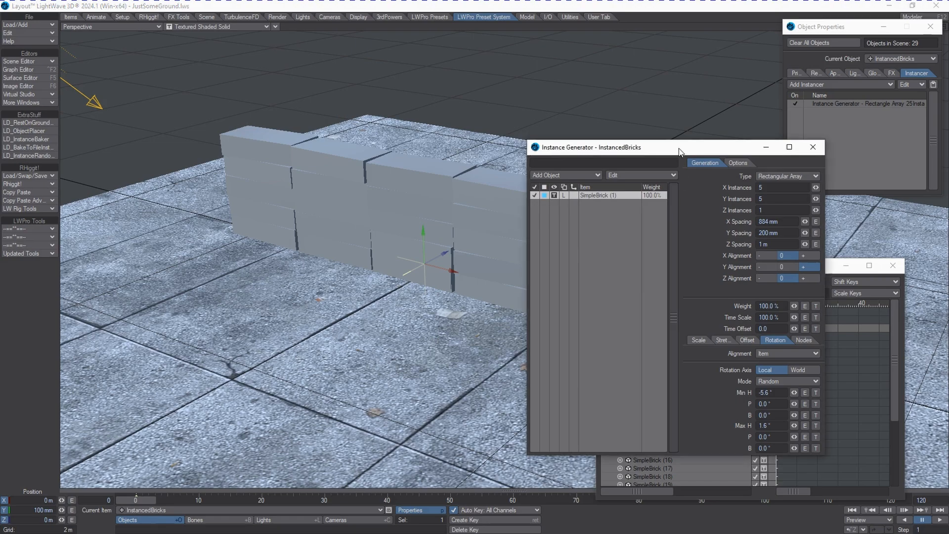
pyautogui.press('p')
pyautogui.moveTo(716, 273); pyautogui.dragTo(722, 188)
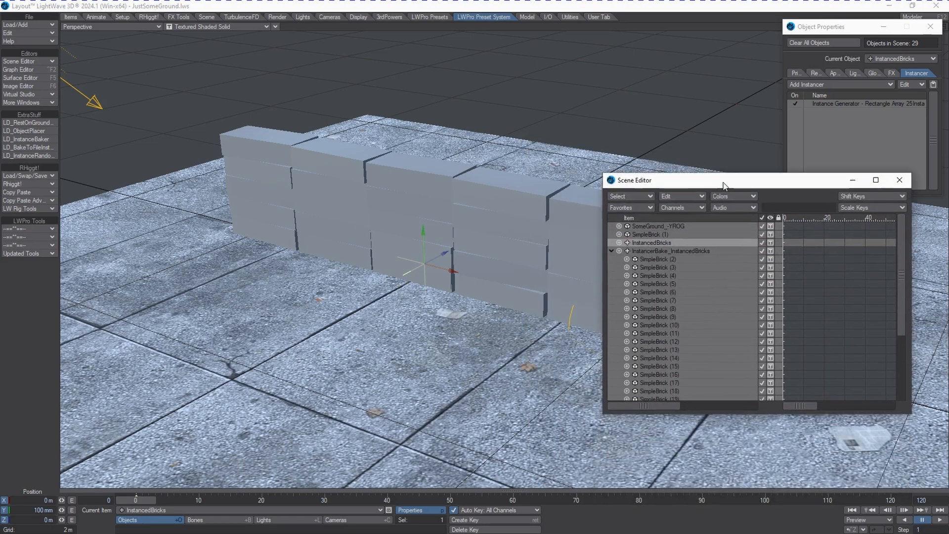
pyautogui.click(670, 250)
pyautogui.scroll(-3, 666, 334)
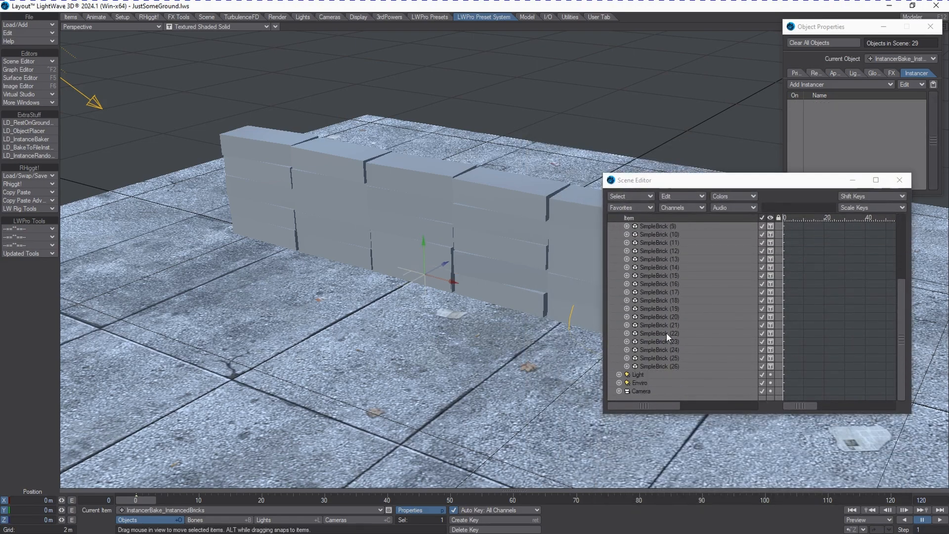
pyautogui.scroll(3, 669, 342)
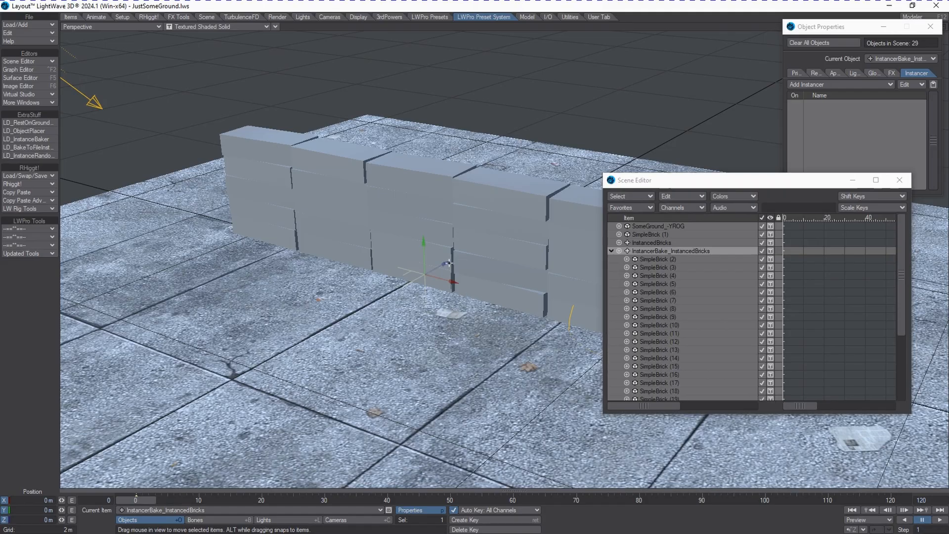
# - Separate the two walls along Z, moving InstancerBake_InstancedBricks to about -748 mm and InstancedBricks to about 2.09 m
pyautogui.moveTo(448, 265)
pyautogui.mouseDown()
pyautogui.moveTo(448, 277)
pyautogui.moveTo(449, 263)
pyautogui.moveTo(455, 273)
pyautogui.mouseUp()
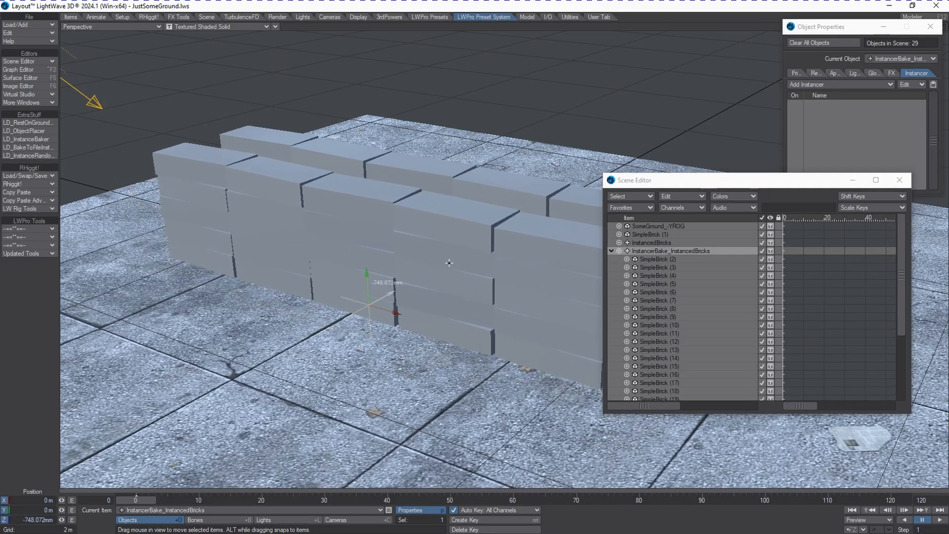
pyautogui.click(653, 242)
pyautogui.moveTo(441, 241); pyautogui.dragTo(454, 250)
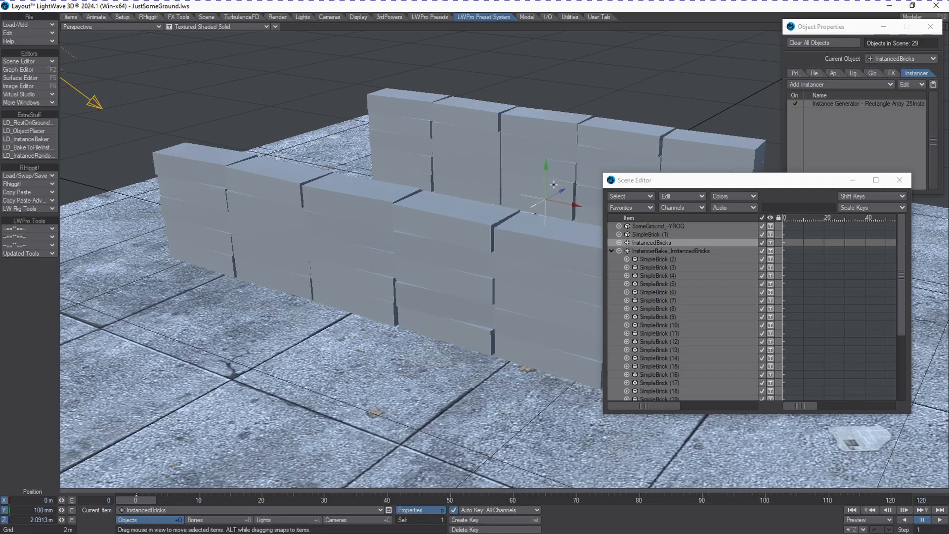
pyautogui.moveTo(653, 183); pyautogui.dragTo(786, 216)
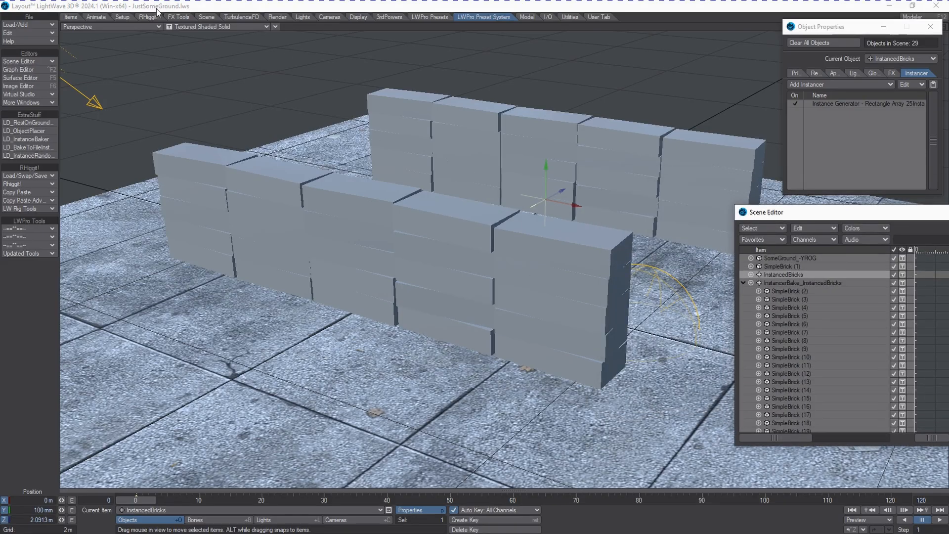
# - Preview both brick walls in VPR with Object Properties closed, and compare them from the other side
pyautogui.click(188, 26)
pyautogui.click(184, 70)
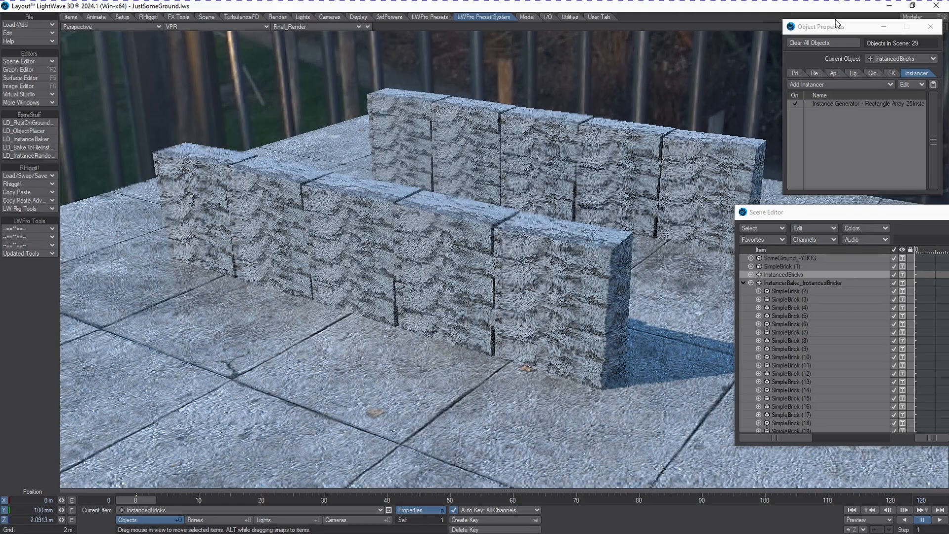
pyautogui.click(930, 26)
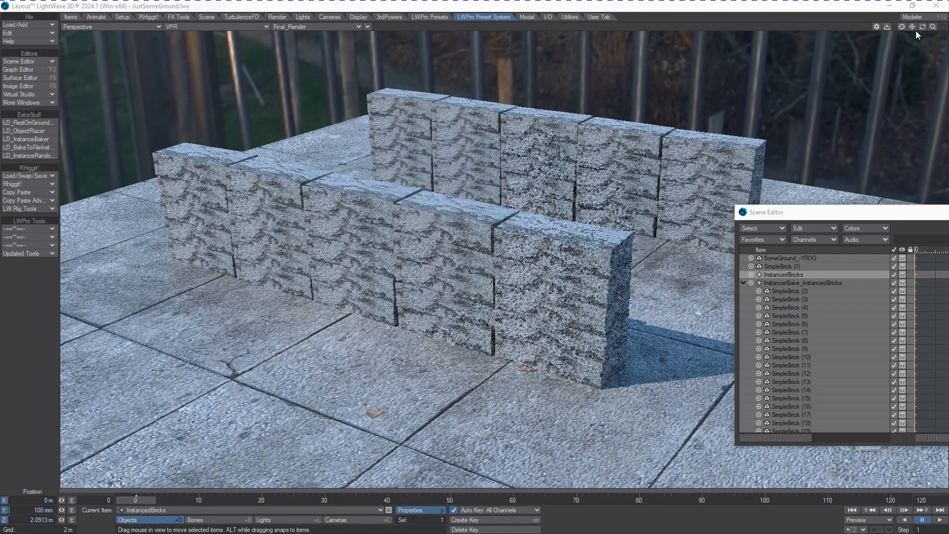
pyautogui.moveTo(922, 26); pyautogui.dragTo(922, 27)
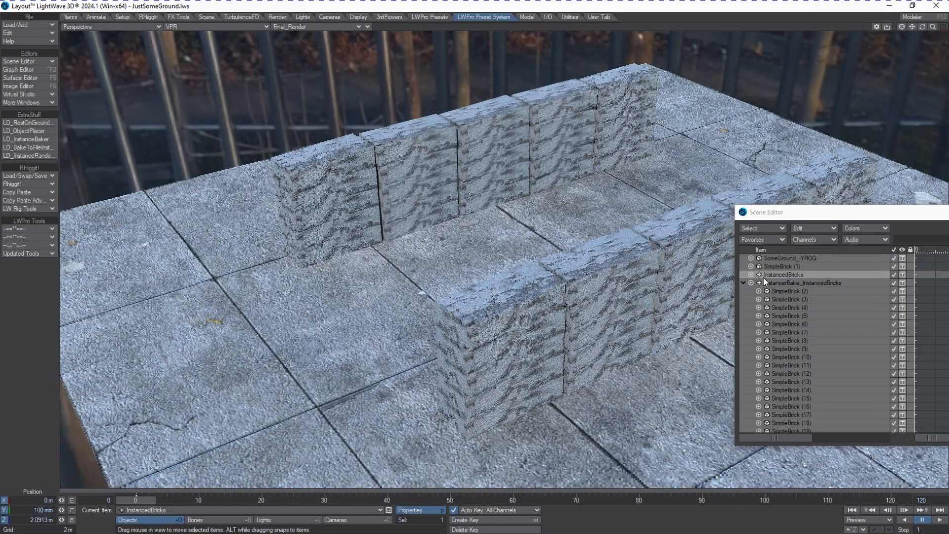
# - Reopen the Object Properties of InstancedBricks and turn off its Rectangle Array Instance Generator
pyautogui.click(771, 288)
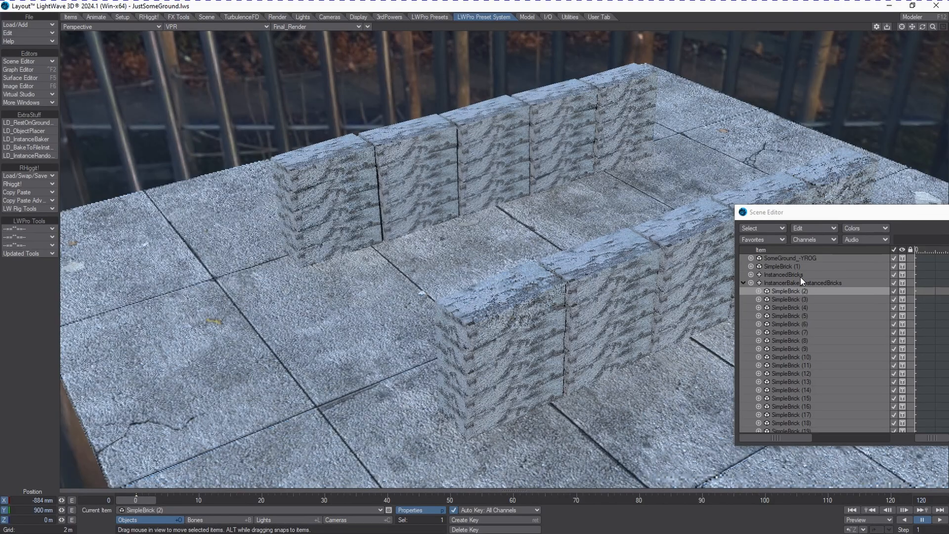
pyautogui.click(797, 274)
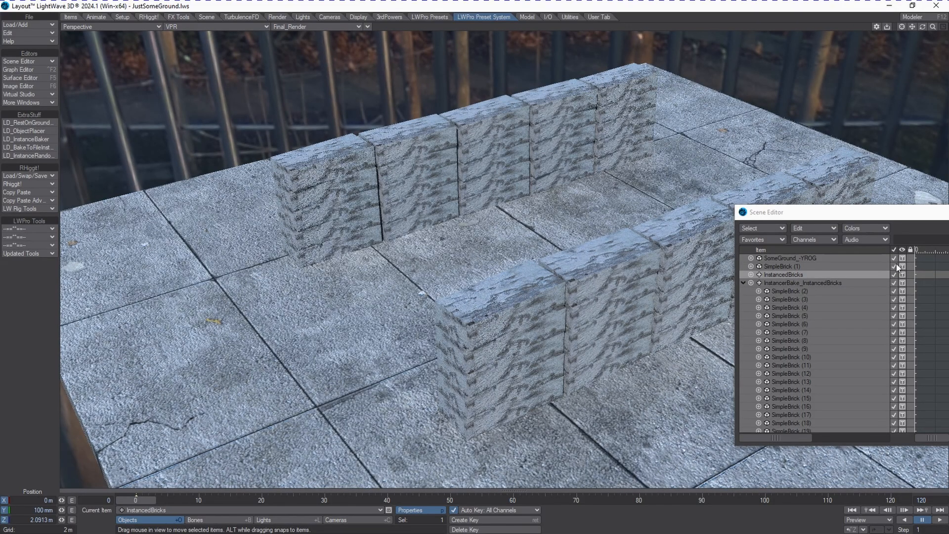
pyautogui.moveTo(886, 217); pyautogui.dragTo(617, 198)
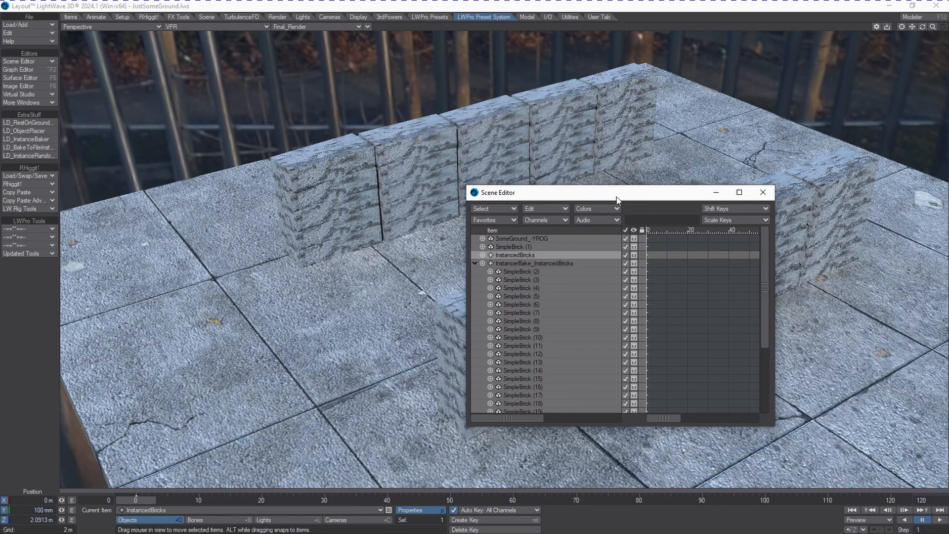
pyautogui.doubleClick(581, 256)
pyautogui.moveTo(947, 148); pyautogui.dragTo(648, 257)
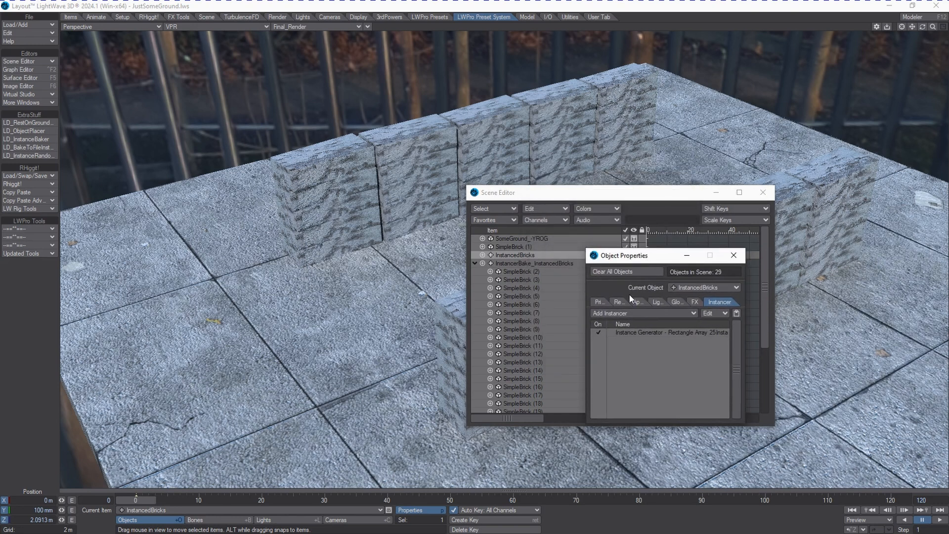
pyautogui.click(601, 333)
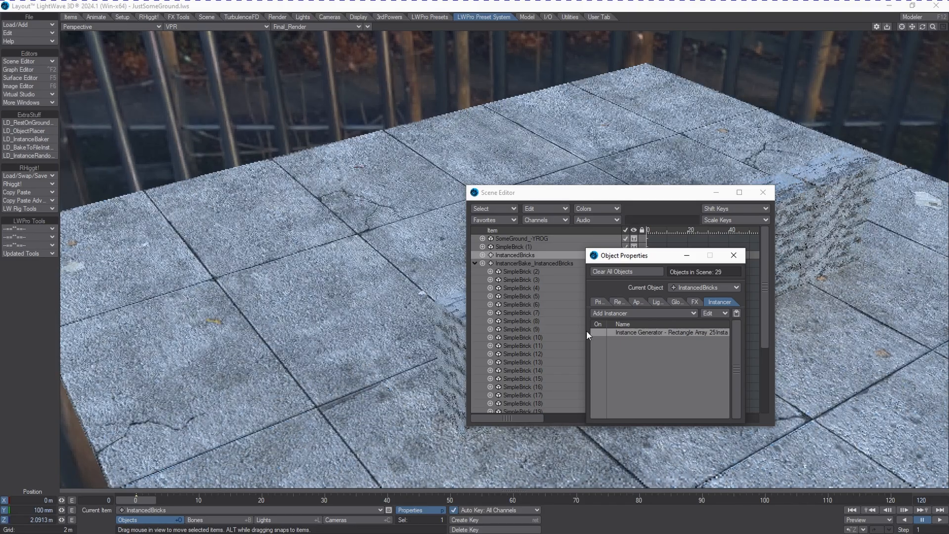
pyautogui.moveTo(638, 255); pyautogui.dragTo(800, 121)
# - Set the visibility of SimpleBrick (1) to Hidden and deactivate the object in the Scene Editor
pyautogui.click(592, 247)
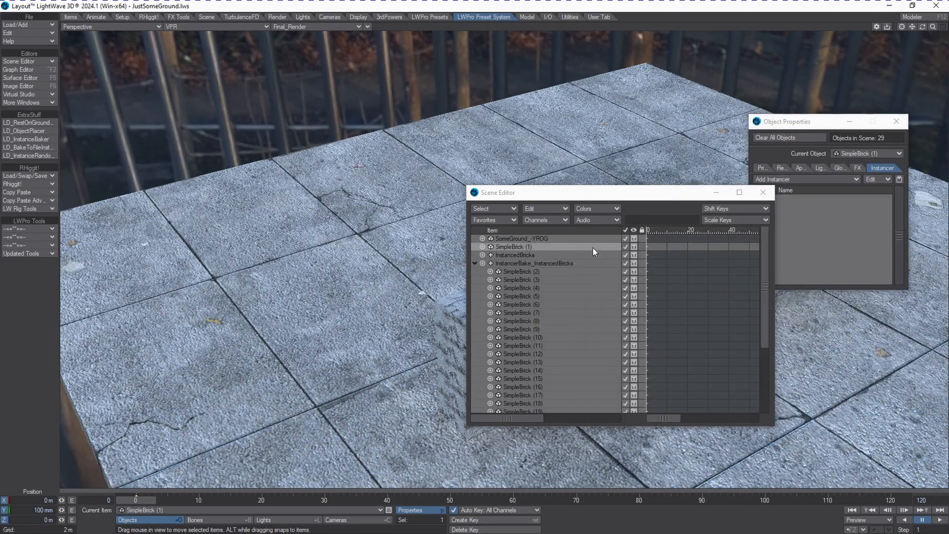
pyautogui.click(635, 247)
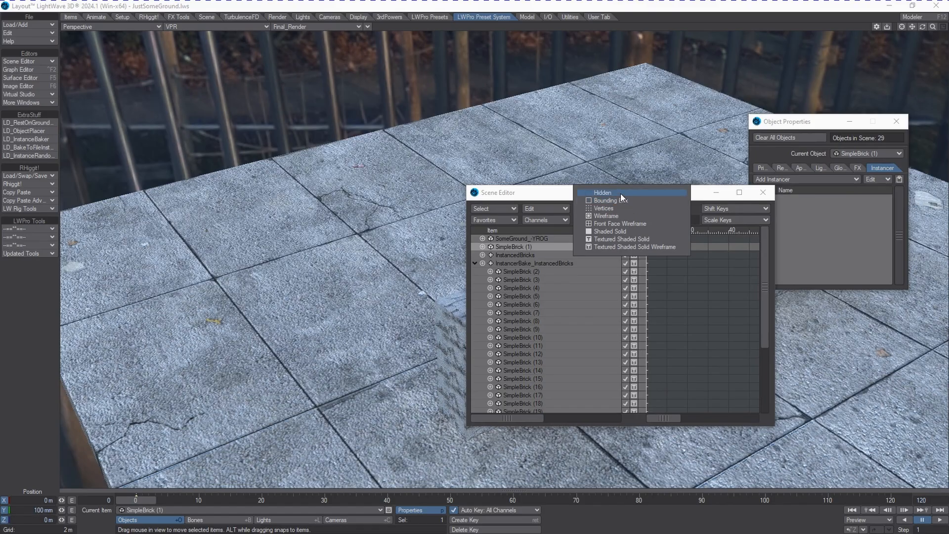
pyautogui.click(621, 193)
pyautogui.click(626, 247)
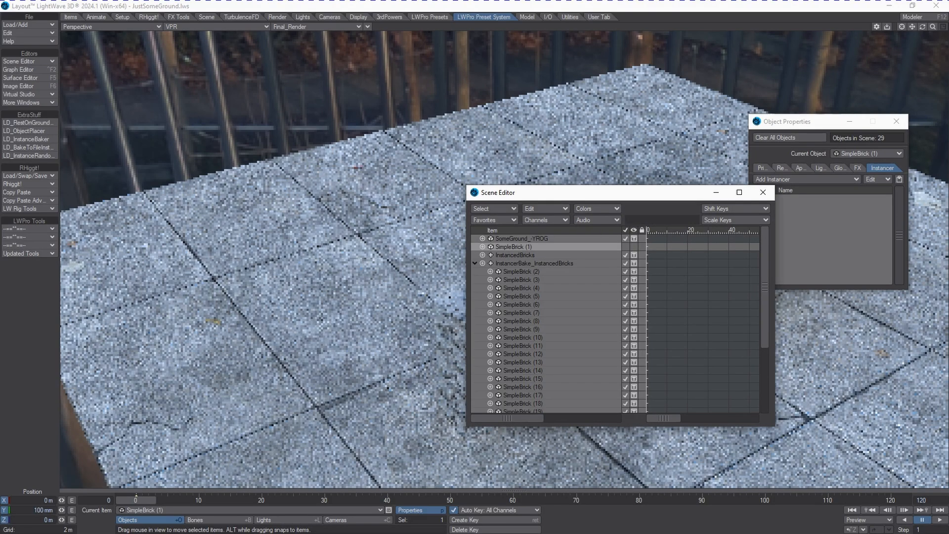
# - Place the Scene Editor clear of the baked wall and deactivate InstancedBricks
pyautogui.moveTo(593, 192); pyautogui.dragTo(215, 232)
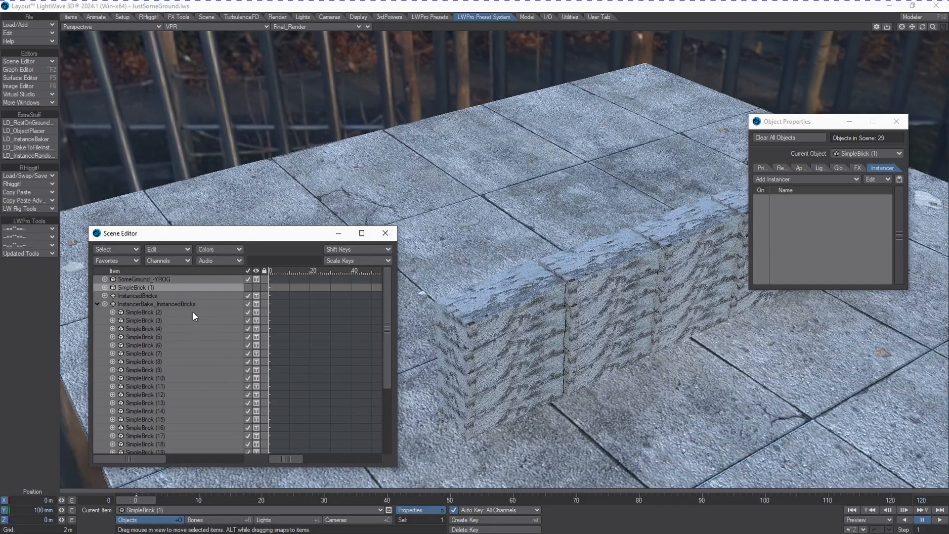
pyautogui.click(170, 297)
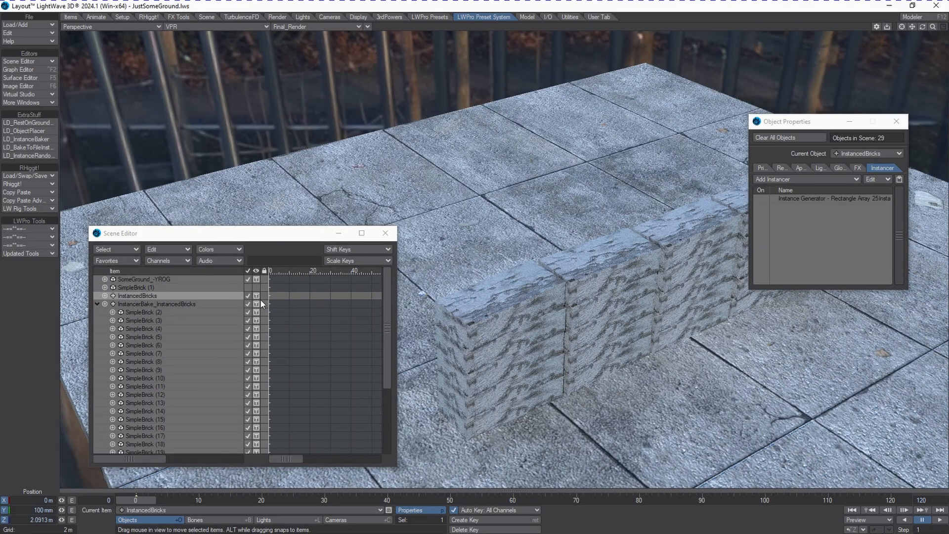
pyautogui.click(248, 296)
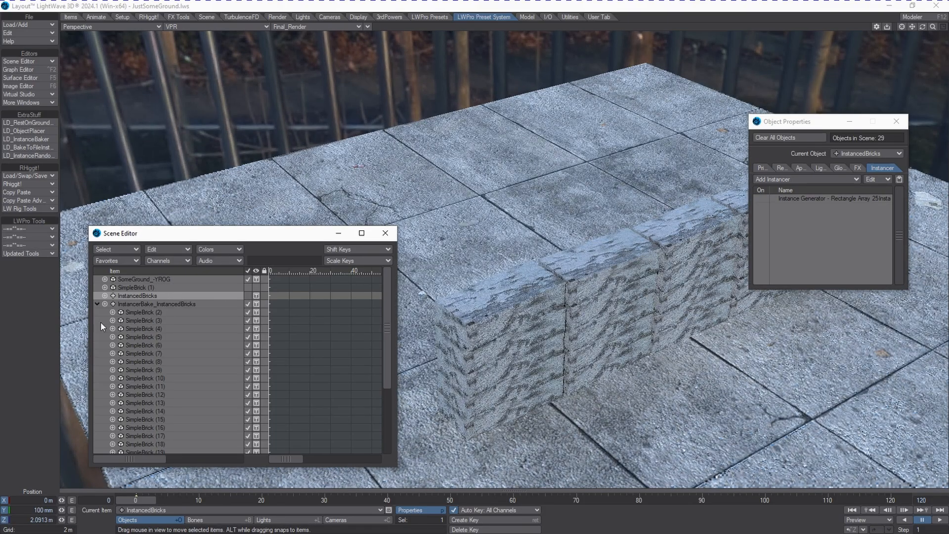
# - Reset the Z position of InstancerBake_InstancedBricks to 0 m
pyautogui.click(154, 304)
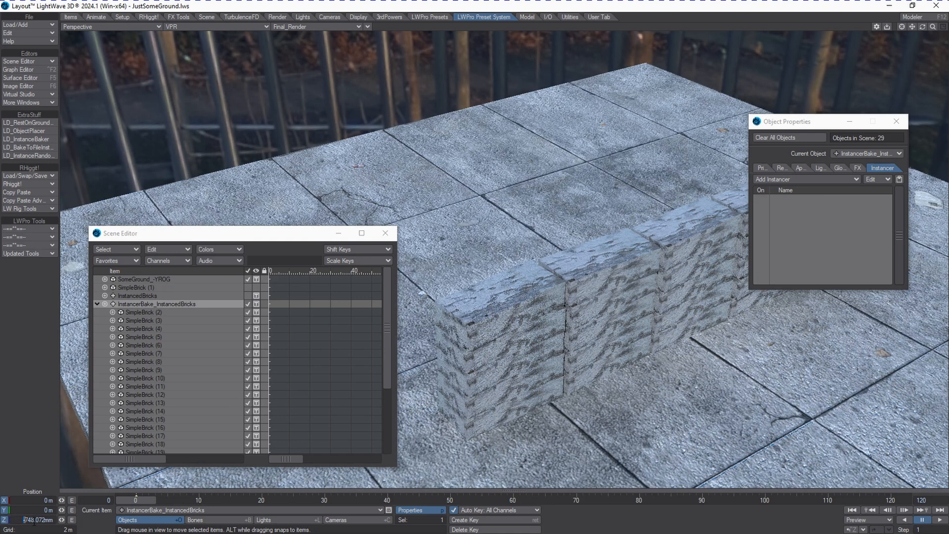
pyautogui.click(20, 520)
pyautogui.write('0')
pyautogui.press('Return')
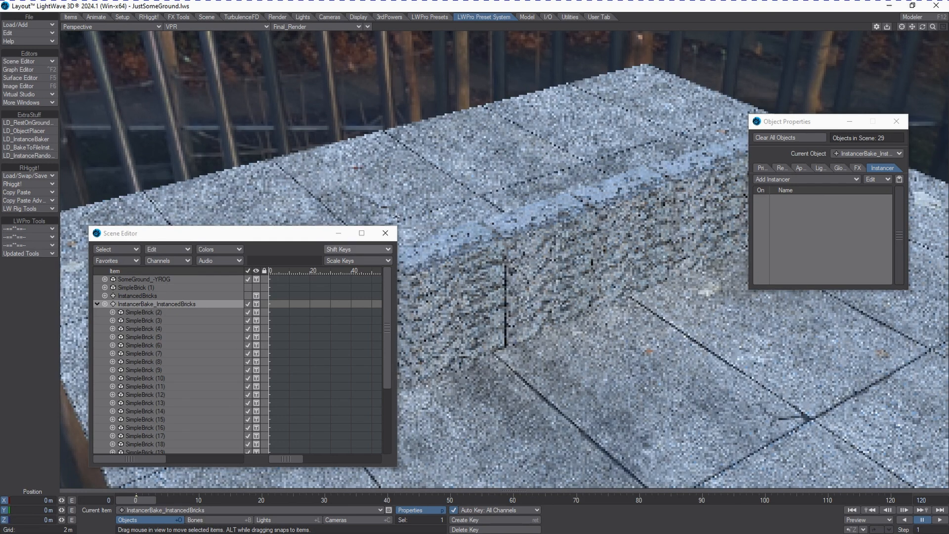
# - Switch the viewport to Textured Shaded Solid and place the Scene Editor clear of the wall
pyautogui.click(188, 27)
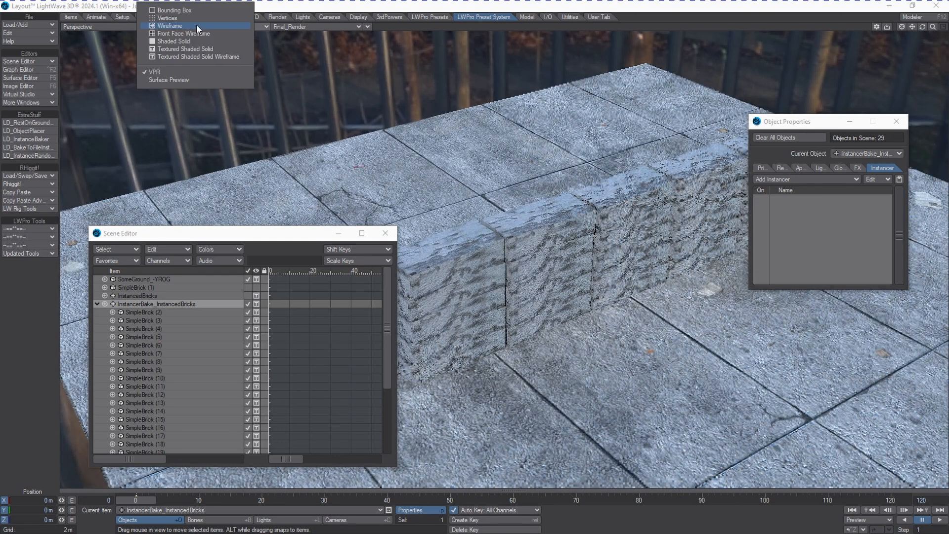
pyautogui.click(195, 49)
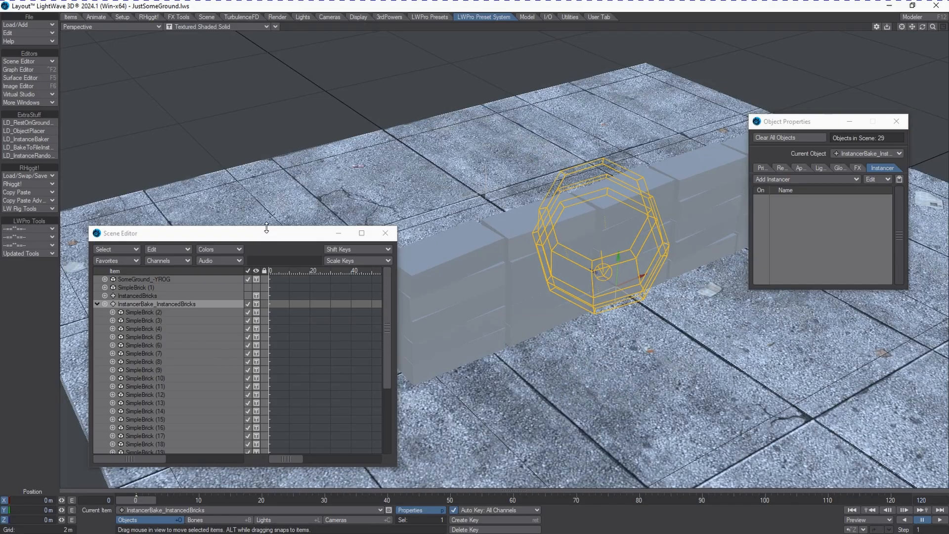
pyautogui.moveTo(269, 239); pyautogui.dragTo(248, 61)
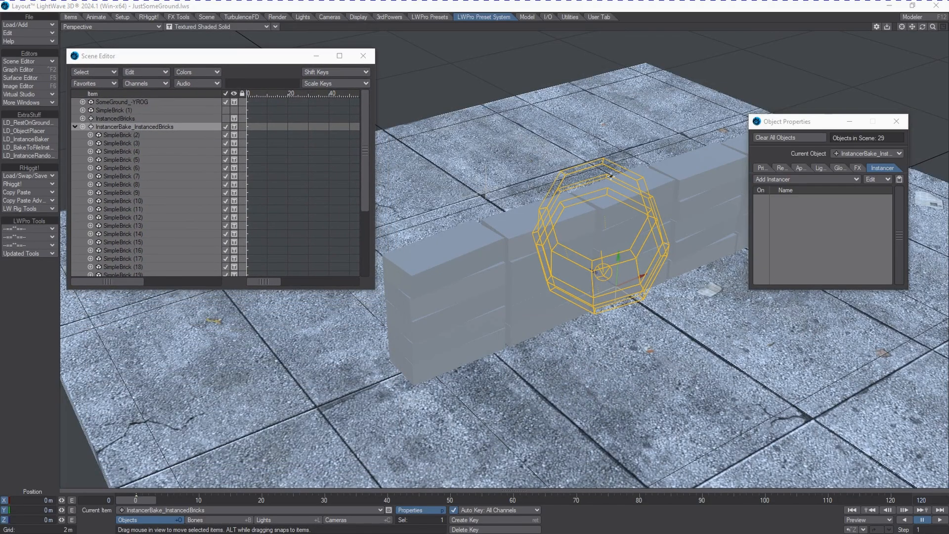
# - Disable dynamics, open the Bullet dynamics item properties, and place the Dynamics window clear of the Scene Editor
pyautogui.click(181, 16)
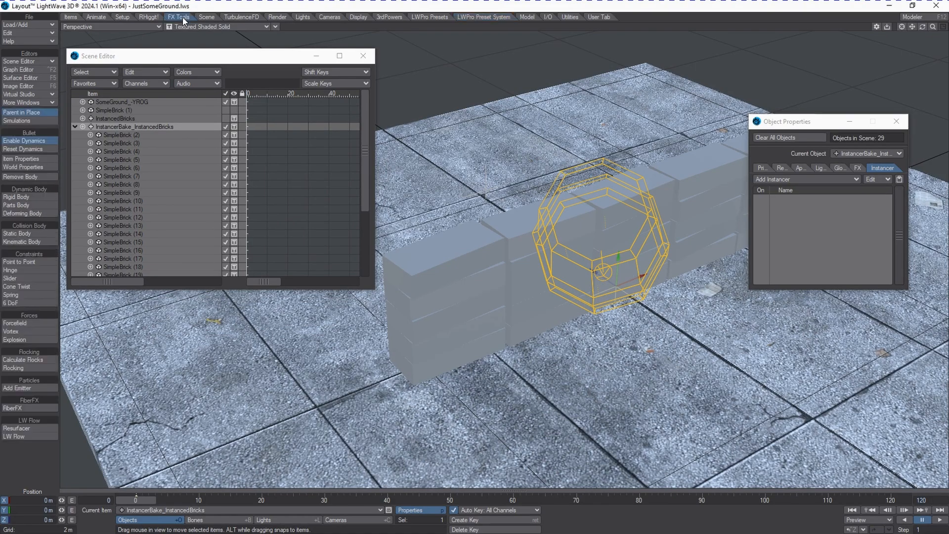
pyautogui.click(48, 141)
pyautogui.click(46, 158)
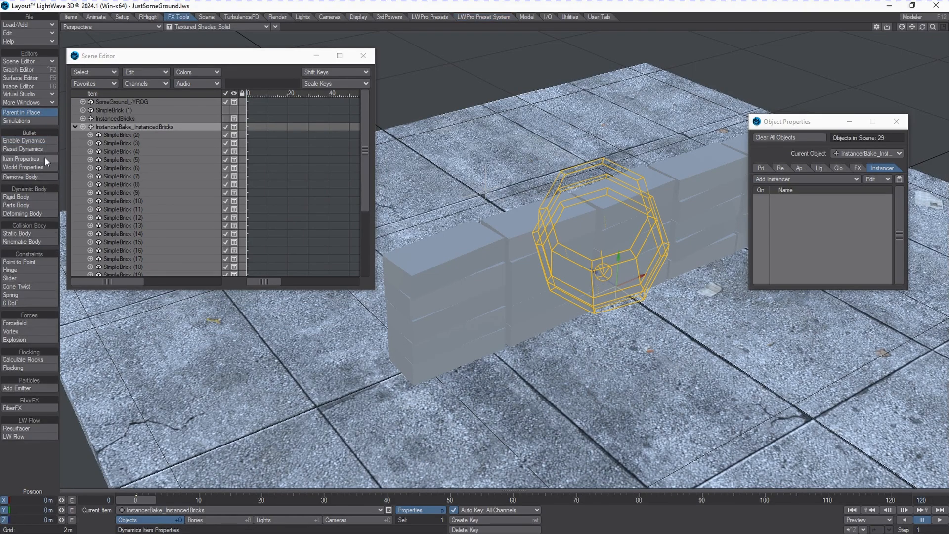
pyautogui.click(87, 173)
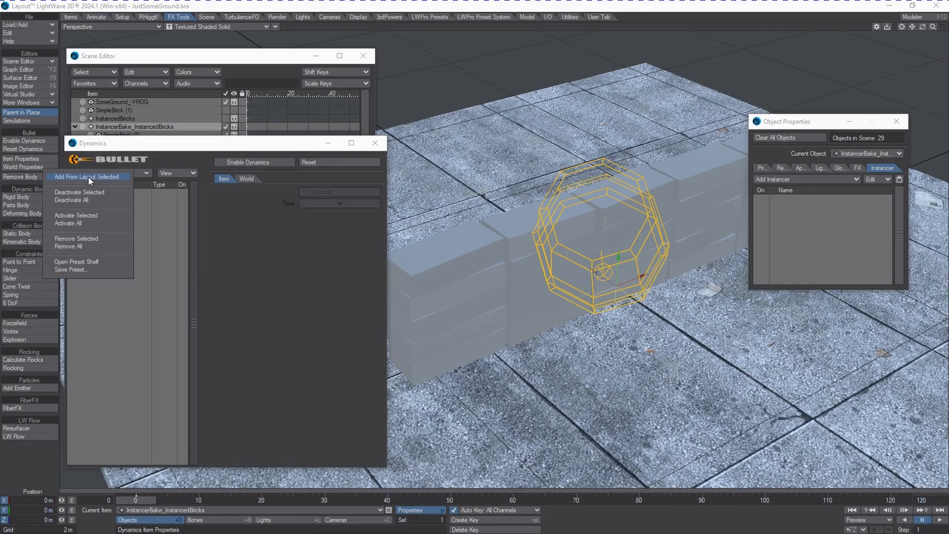
pyautogui.click(199, 153)
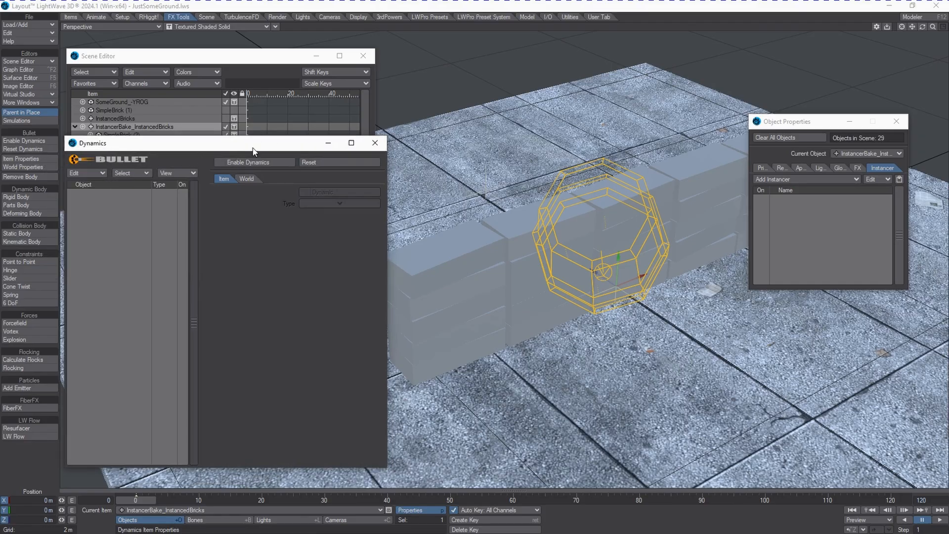
pyautogui.moveTo(255, 151); pyautogui.dragTo(557, 173)
# - Select the baked bricks SimpleBrick (2) through SimpleBrick (26) and add them all to the Bullet dynamics list
pyautogui.click(129, 135)
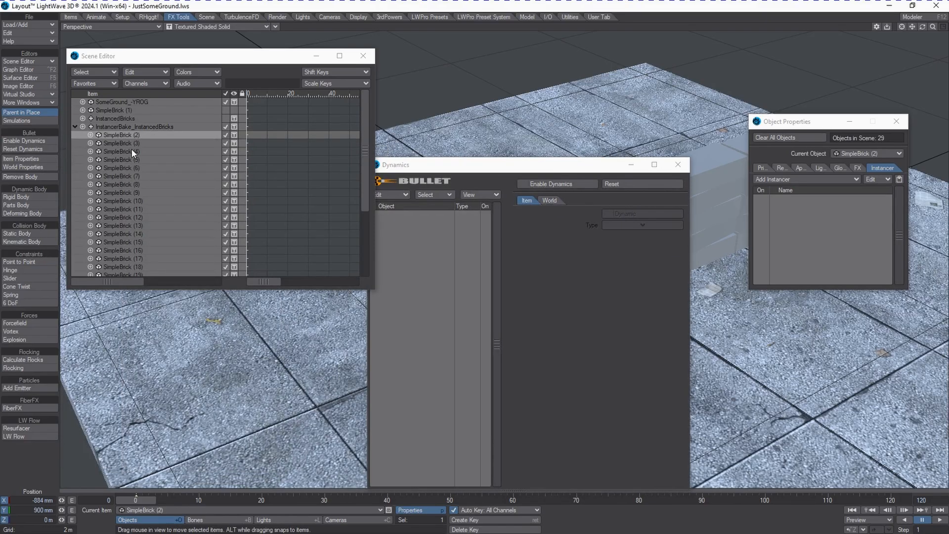
pyautogui.scroll(-1, 147, 149)
pyautogui.scroll(-5, 147, 149)
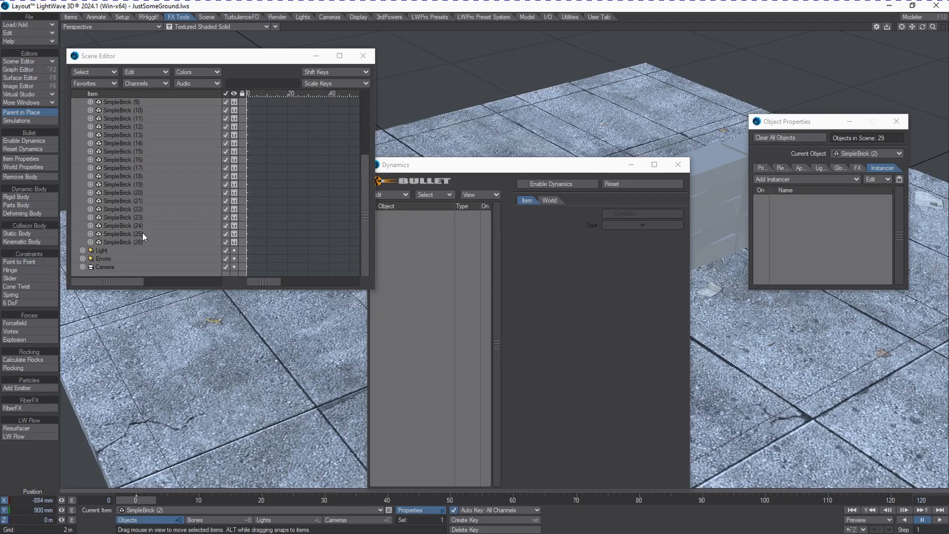
pyautogui.keyDown('shift'); pyautogui.click(141, 240); pyautogui.keyUp('shift')
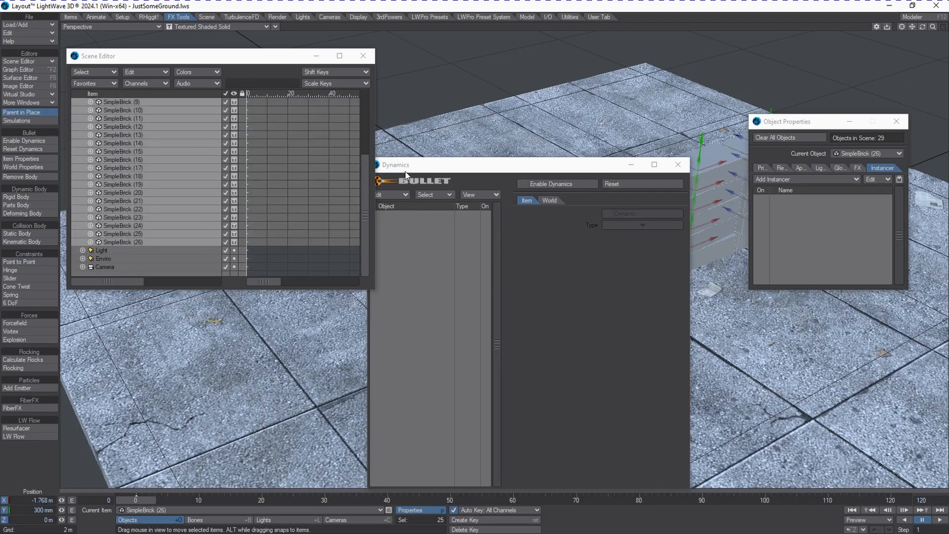
pyautogui.moveTo(409, 167); pyautogui.dragTo(633, 156)
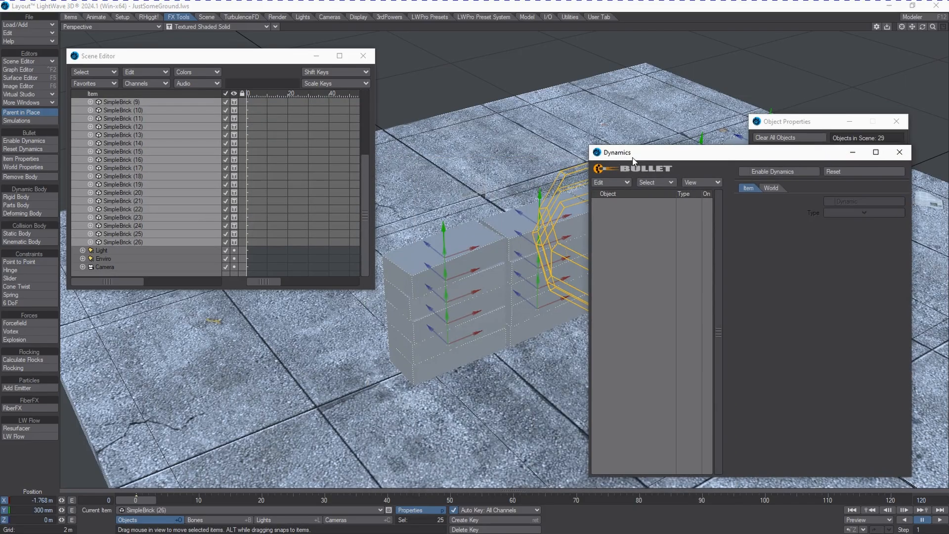
pyautogui.click(627, 182)
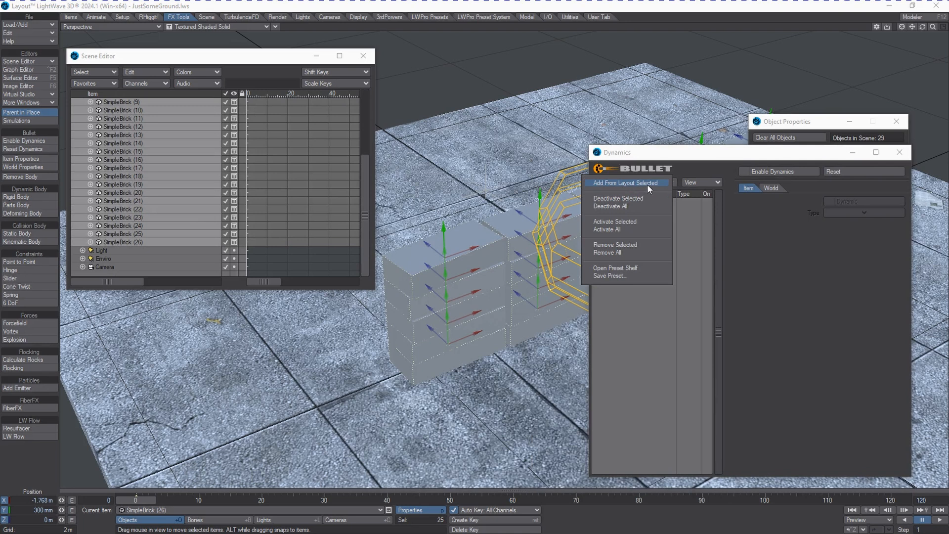
pyautogui.click(647, 184)
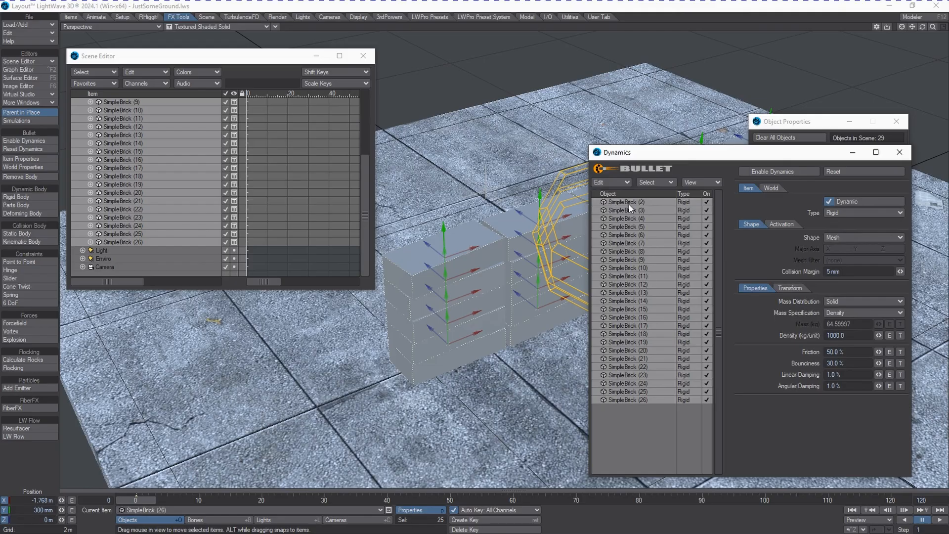
# - Select the ground object SomeGround_-YROG in the scene and add it to the Bullet dynamics list
pyautogui.click(611, 182)
pyautogui.moveTo(367, 226); pyautogui.dragTo(351, 114)
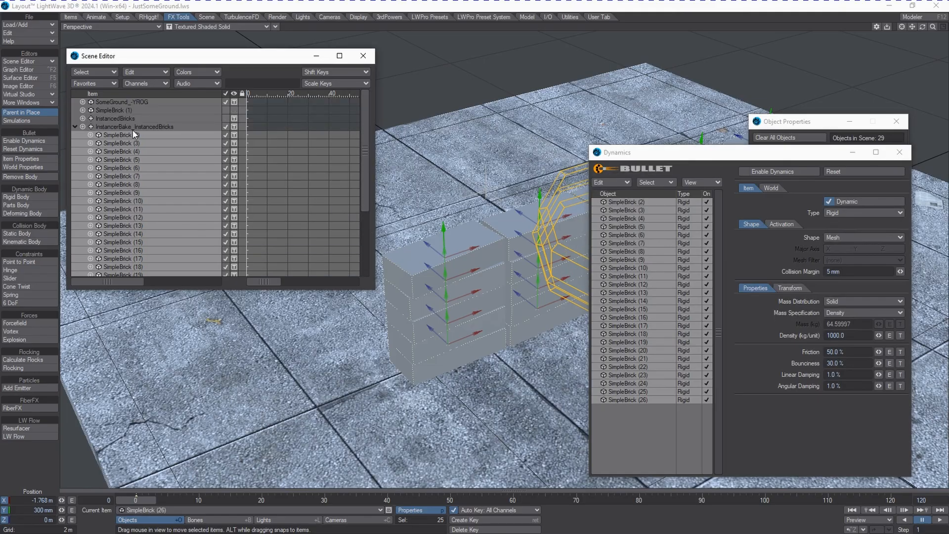
pyautogui.click(127, 102)
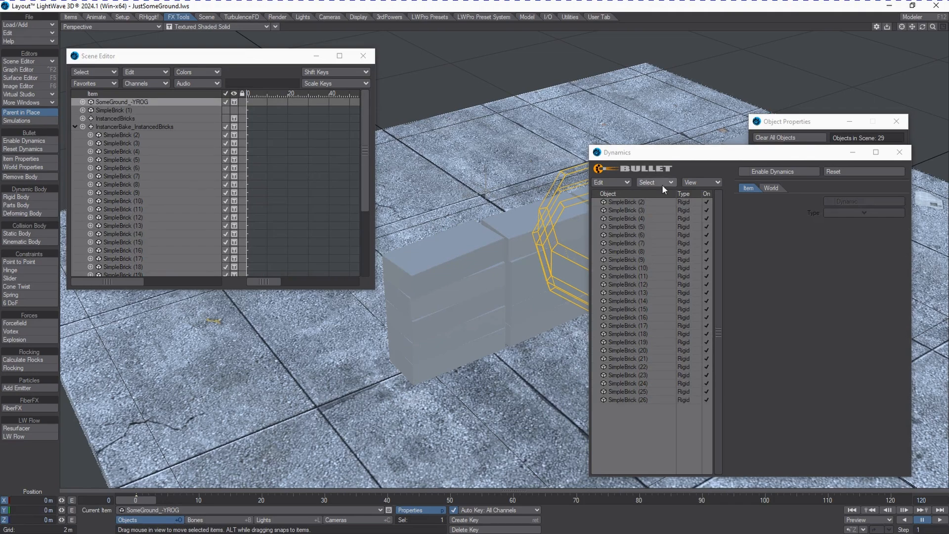
pyautogui.click(604, 182)
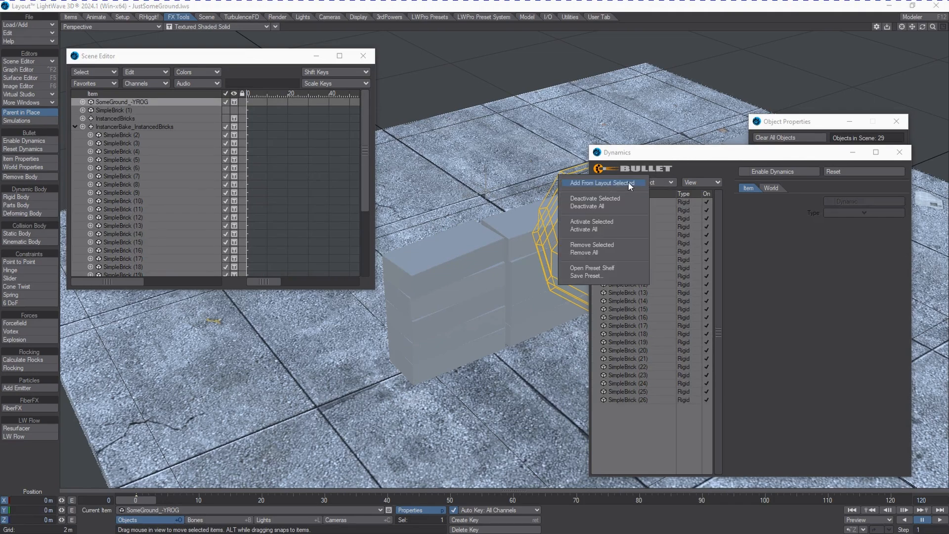
pyautogui.click(628, 182)
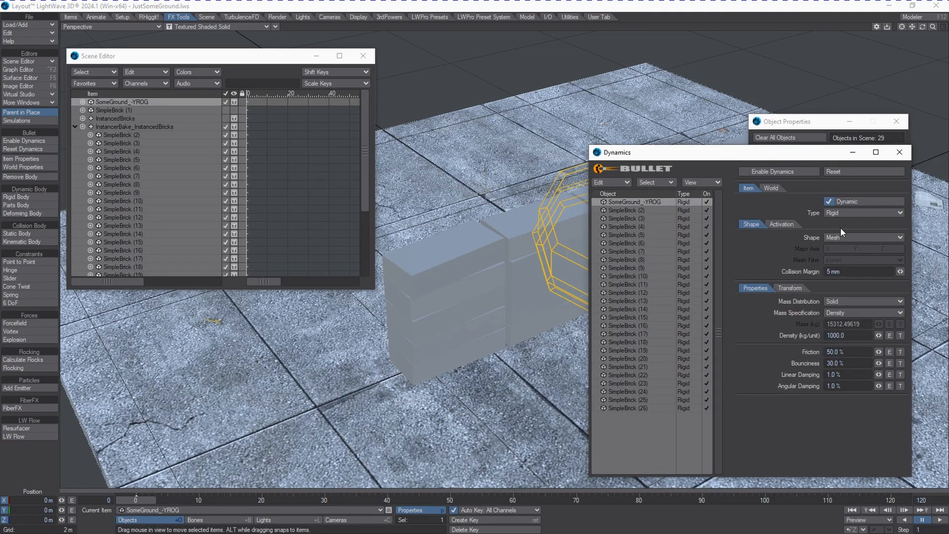
# - Set the ground's collision shape to Box and its collision margin to 1 mm
pyautogui.click(839, 237)
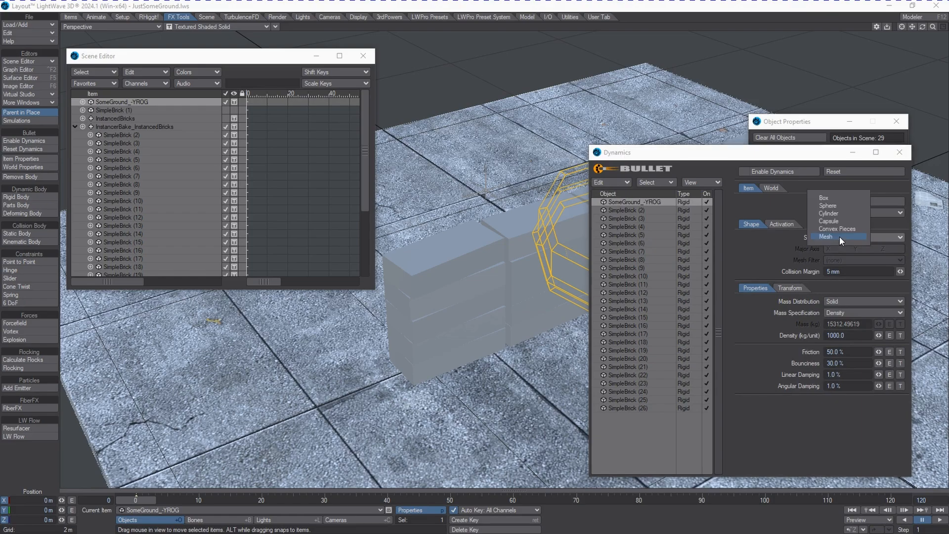
pyautogui.click(837, 199)
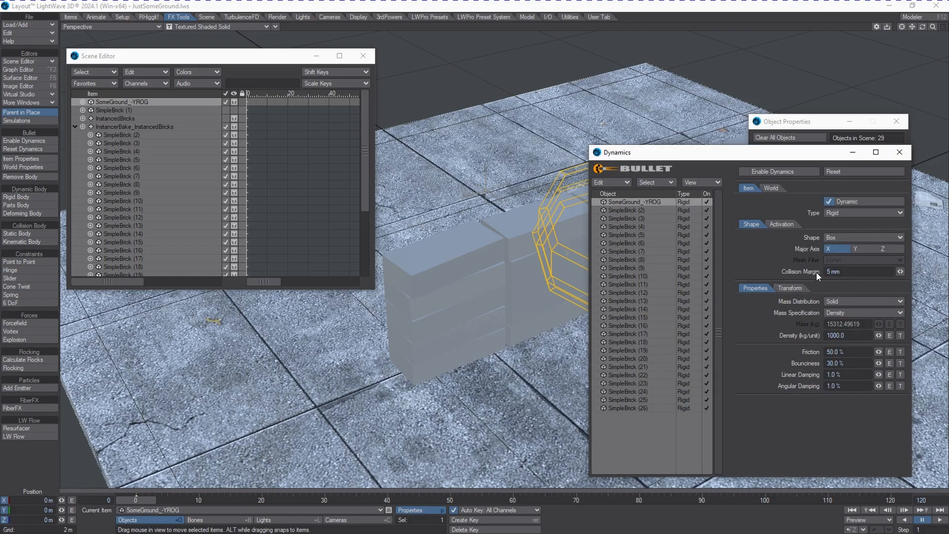
pyautogui.click(832, 273)
pyautogui.write('1')
pyautogui.press('Tab')
# - Set SimpleBrick (2) through SimpleBrick (26) to type Rigid with a Box collision shape and a 1 mm collision margin
pyautogui.click(635, 210)
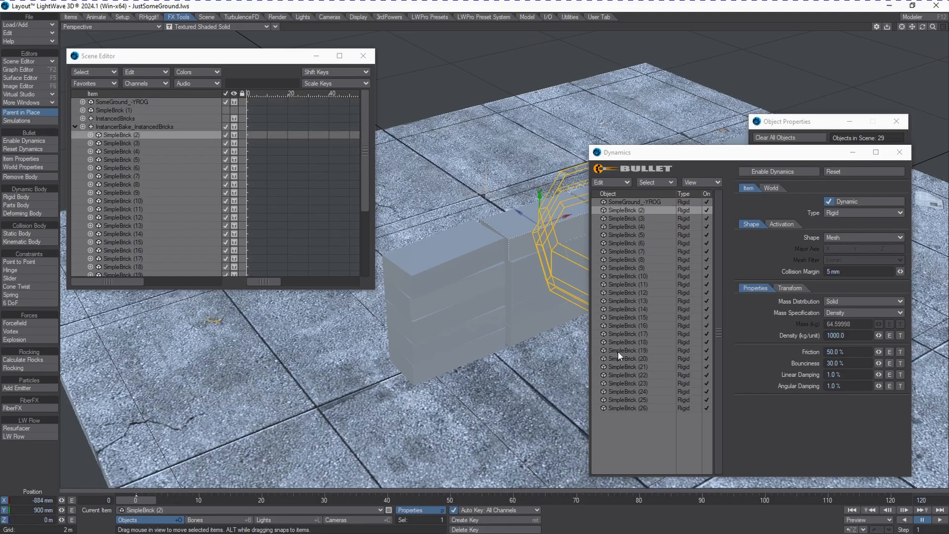
pyautogui.keyDown('shift'); pyautogui.click(634, 407); pyautogui.keyUp('shift')
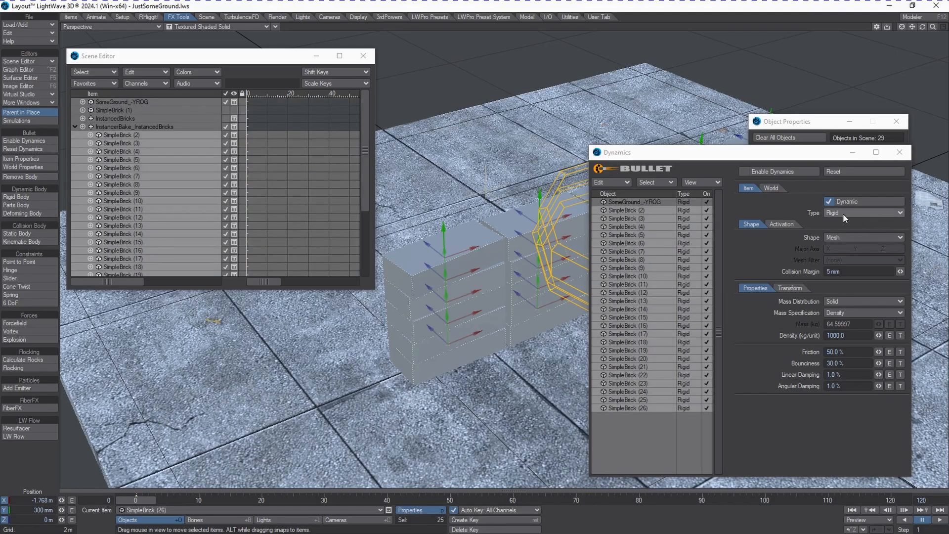
pyautogui.click(858, 213)
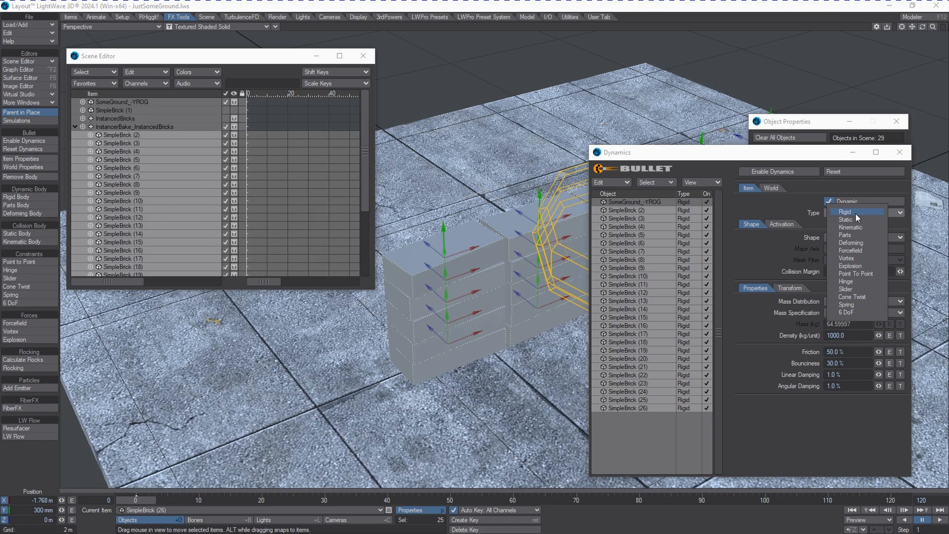
pyautogui.click(864, 209)
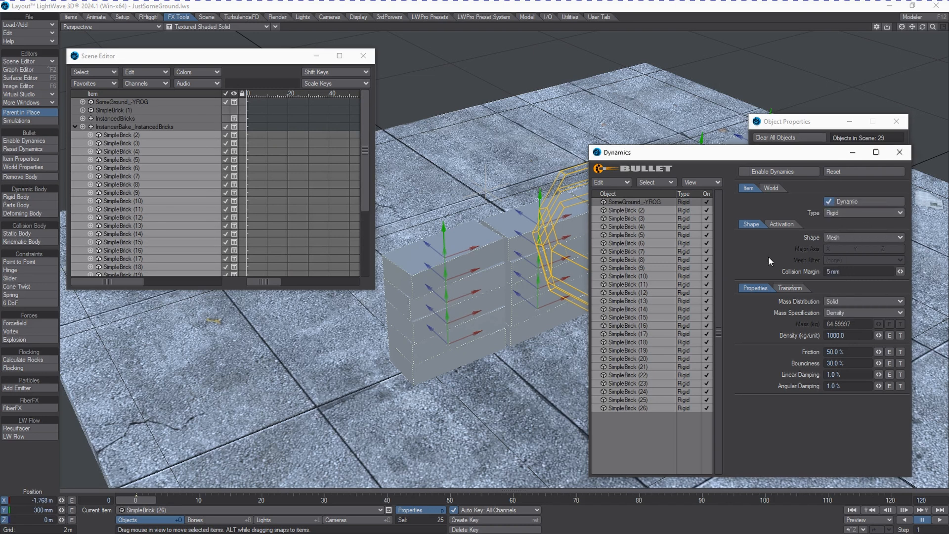
pyautogui.click(832, 237)
pyautogui.click(835, 199)
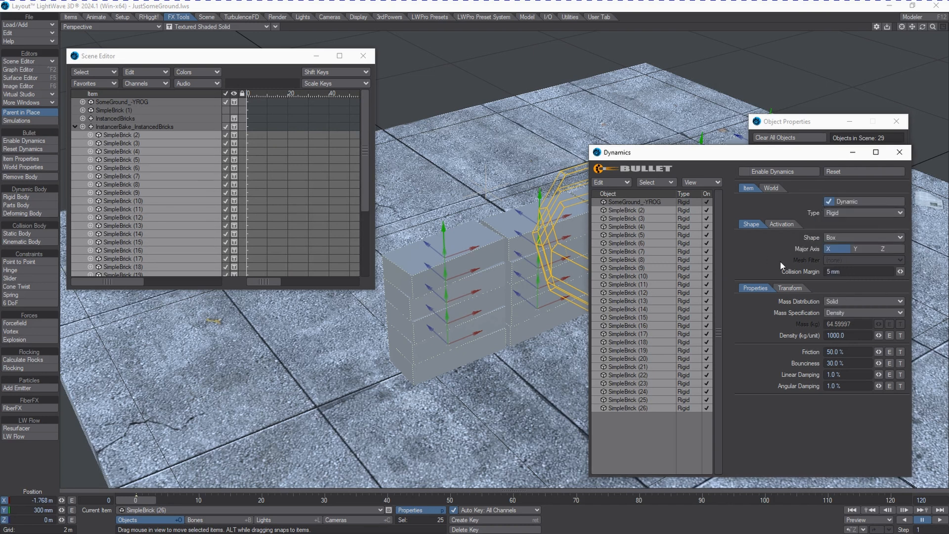
pyautogui.doubleClick(828, 271)
pyautogui.write('1')
# - Set the dynamics type of the ground object SomeGround_-YROG to Static
pyautogui.click(658, 202)
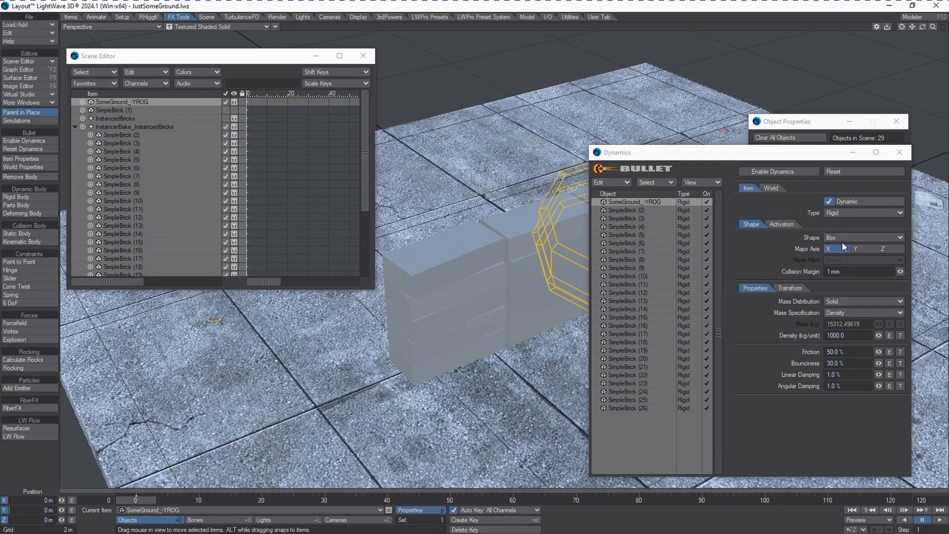
pyautogui.click(874, 213)
pyautogui.click(874, 221)
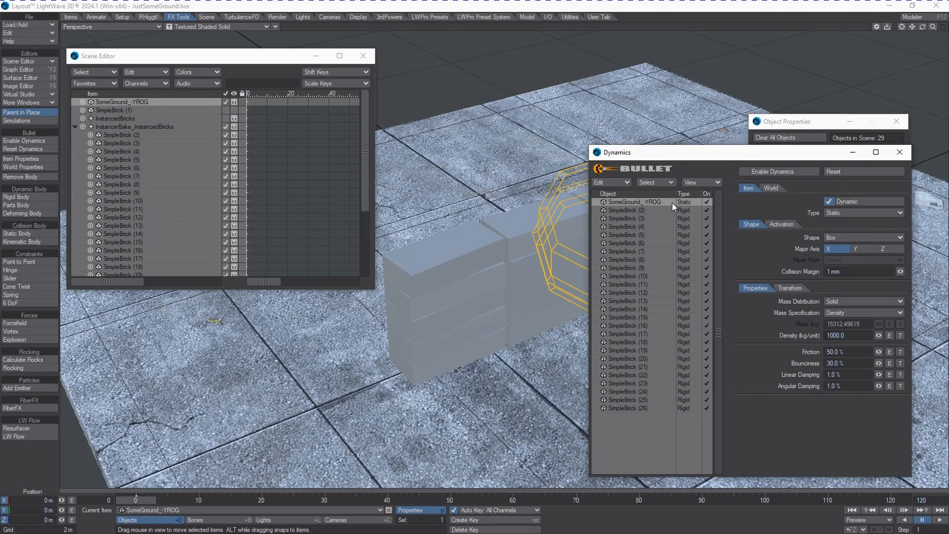
# - Enable dynamics, check the wall's simulation over the first frames, and return to frame 0
pyautogui.click(748, 172)
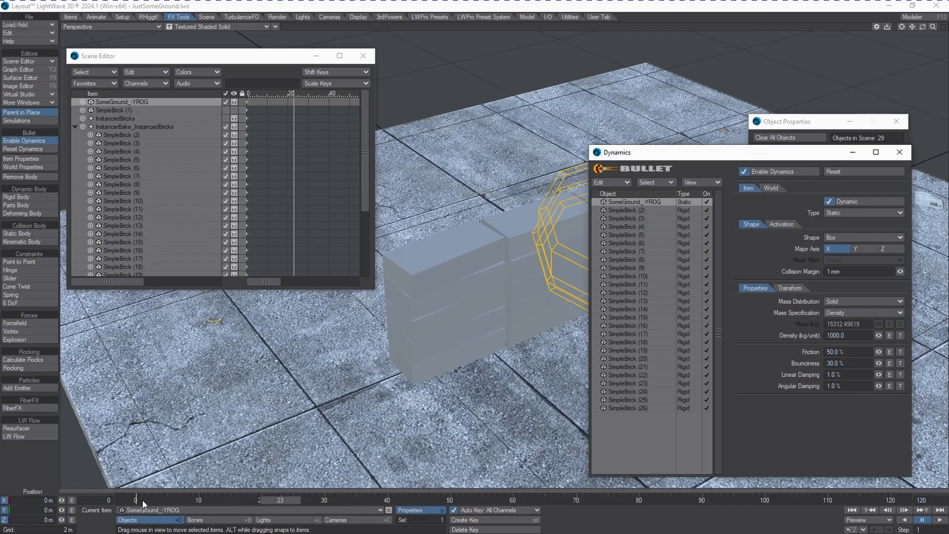
pyautogui.click(279, 498)
pyautogui.press('Left')
pyautogui.press('Left')
pyautogui.press('Left')
pyautogui.press('Left')
pyautogui.press('Left')
pyautogui.press('Left')
pyautogui.press('Left')
pyautogui.press('Left')
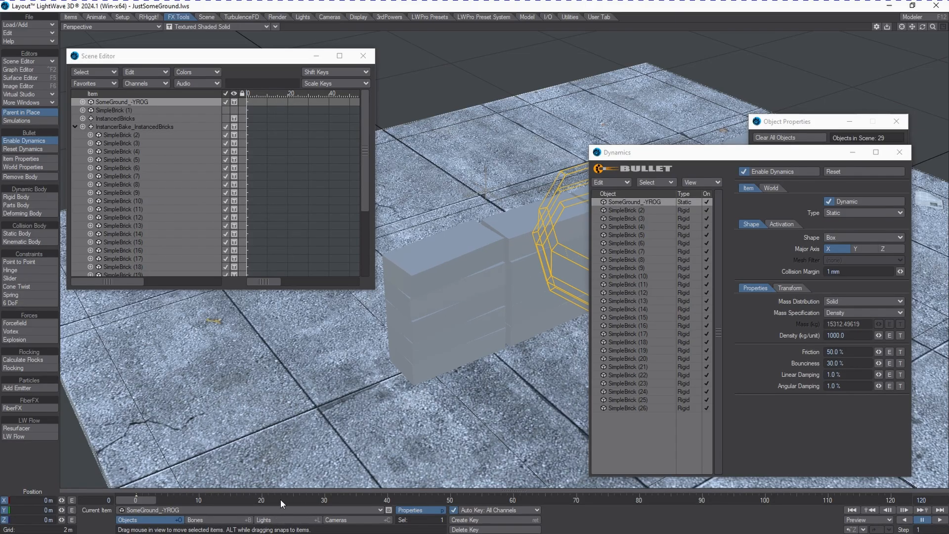
# - Load the object Sphere.lwo into the scene
pyautogui.click(37, 23)
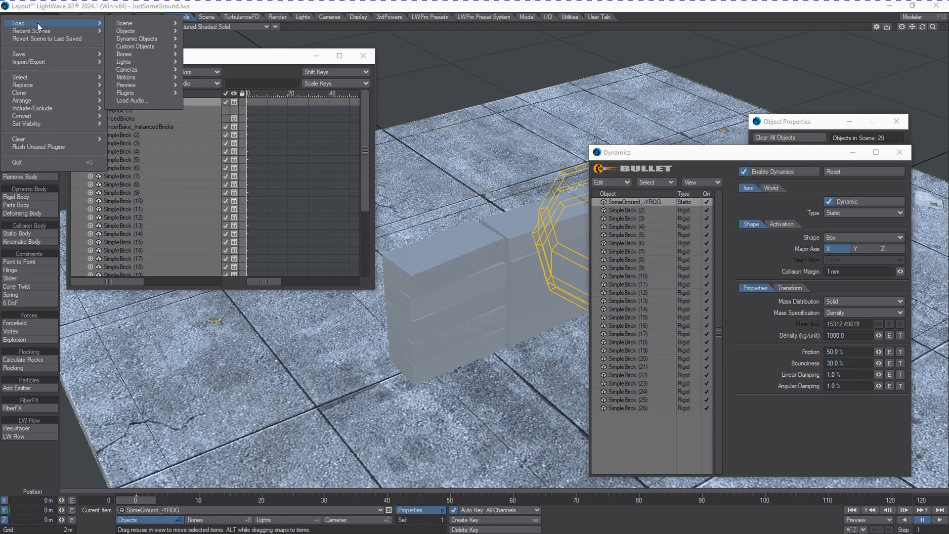
pyautogui.moveTo(170, 31)
pyautogui.click(207, 31)
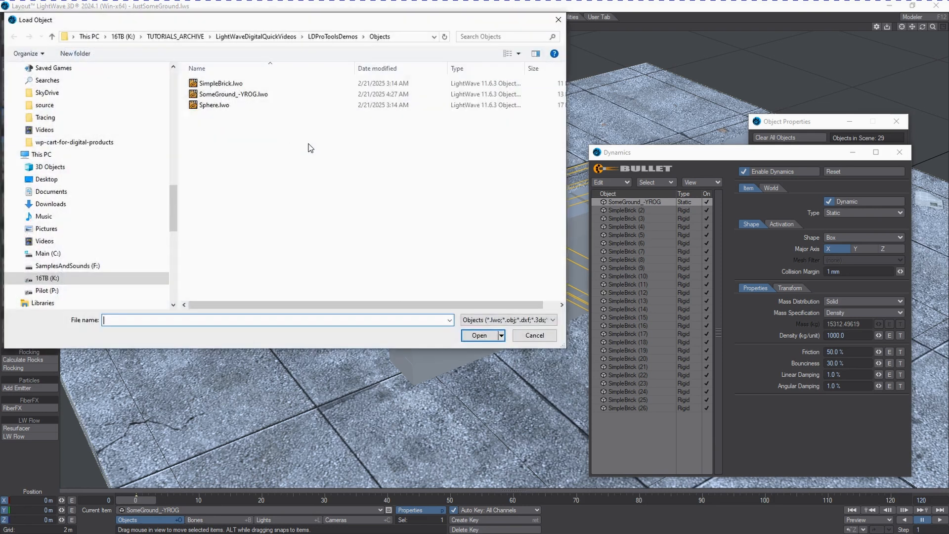
pyautogui.click(225, 106)
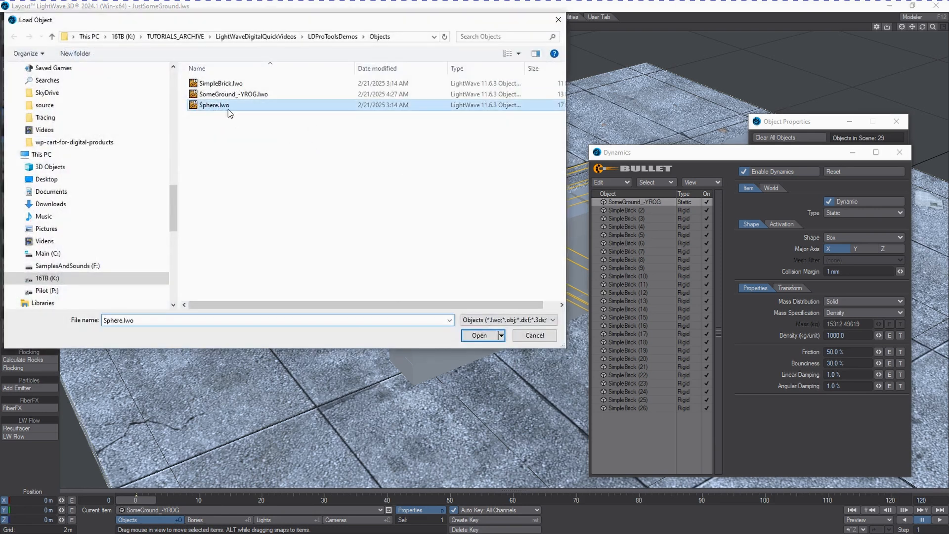
pyautogui.click(479, 335)
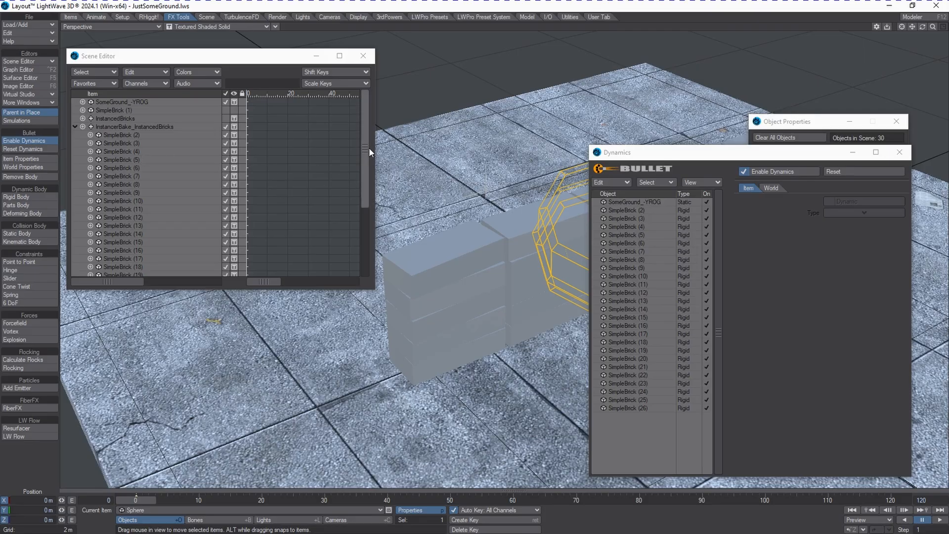
# - Add the loaded Sphere to the Bullet dynamics list
pyautogui.moveTo(369, 148); pyautogui.dragTo(363, 251)
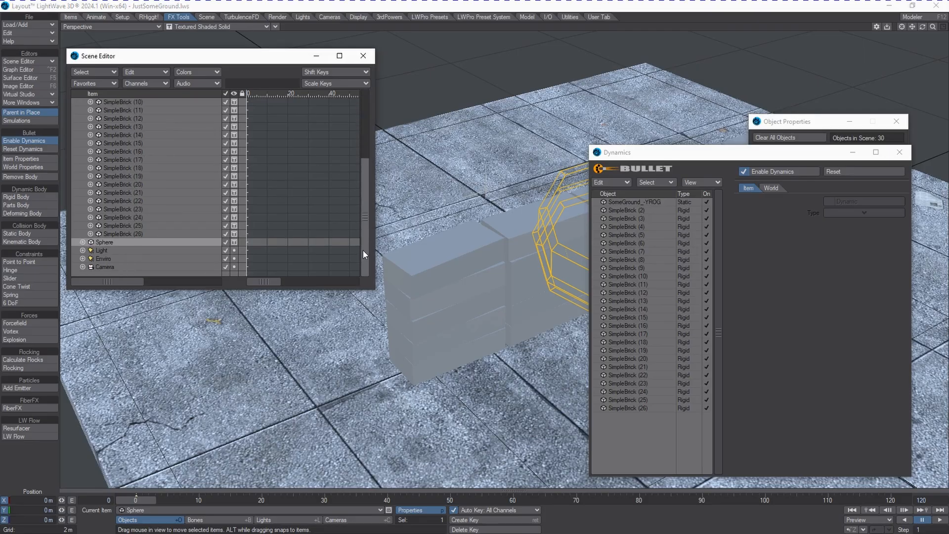
pyautogui.click(618, 180)
pyautogui.click(641, 180)
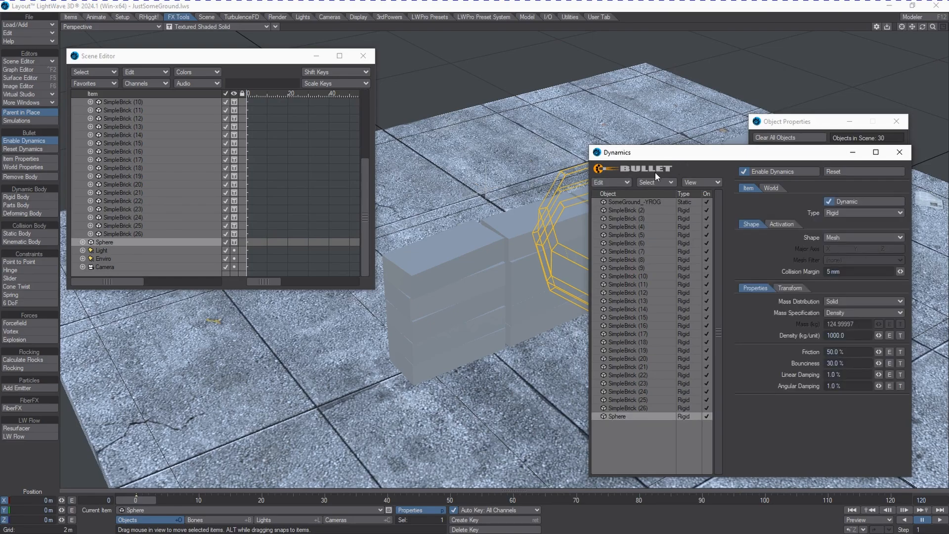
# - Set the Sphere's collision shape to Sphere and its collision margin to 1 mm
pyautogui.click(850, 240)
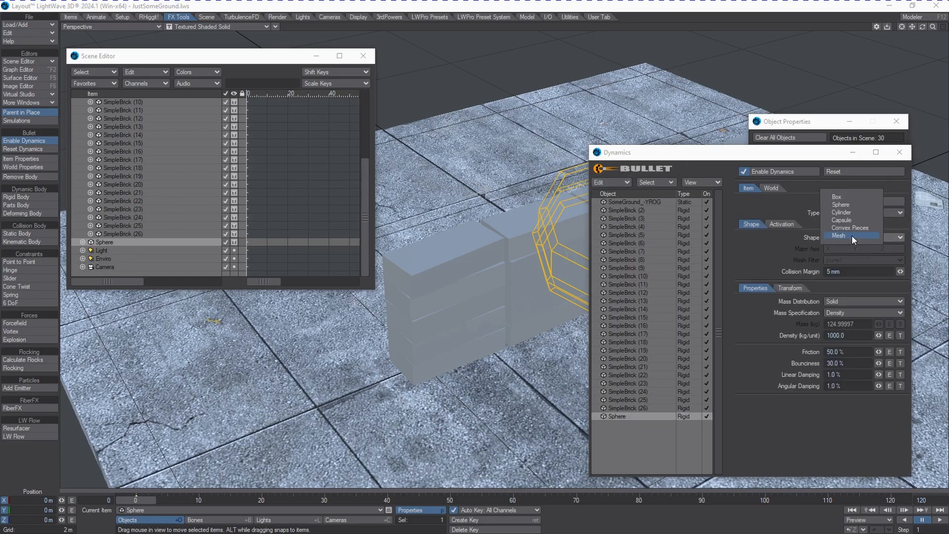
pyautogui.click(860, 206)
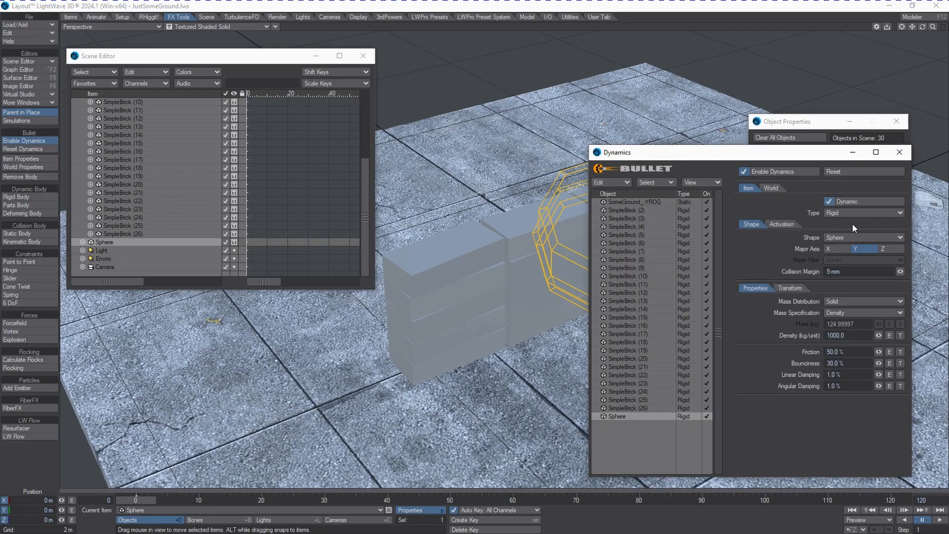
pyautogui.click(835, 272)
pyautogui.write('1')
# - Set the initial activation of all bricks, SimpleBrick (2) to SimpleBrick (26), to Start Sleeping in the Bullet dynamics settings
pyautogui.click(626, 408)
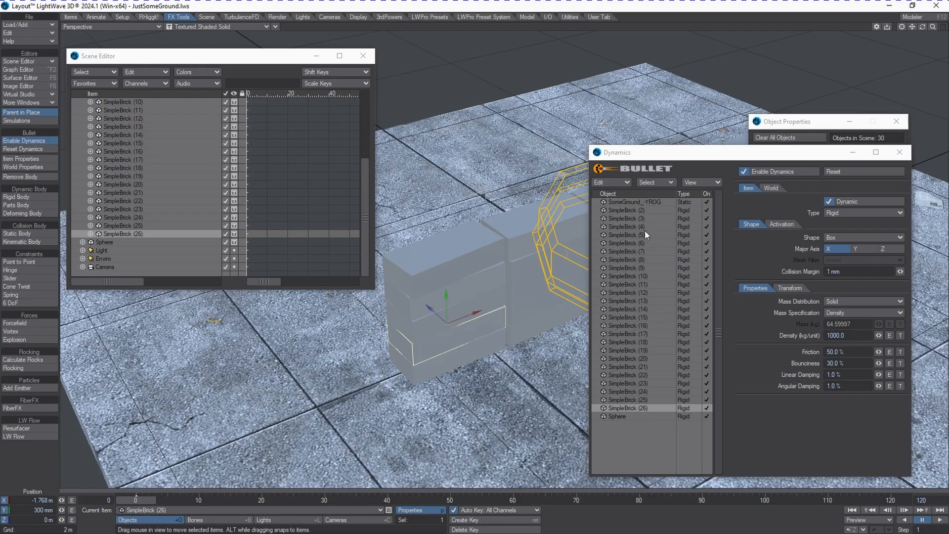
pyautogui.keyDown('shift'); pyautogui.click(632, 211); pyautogui.keyUp('shift')
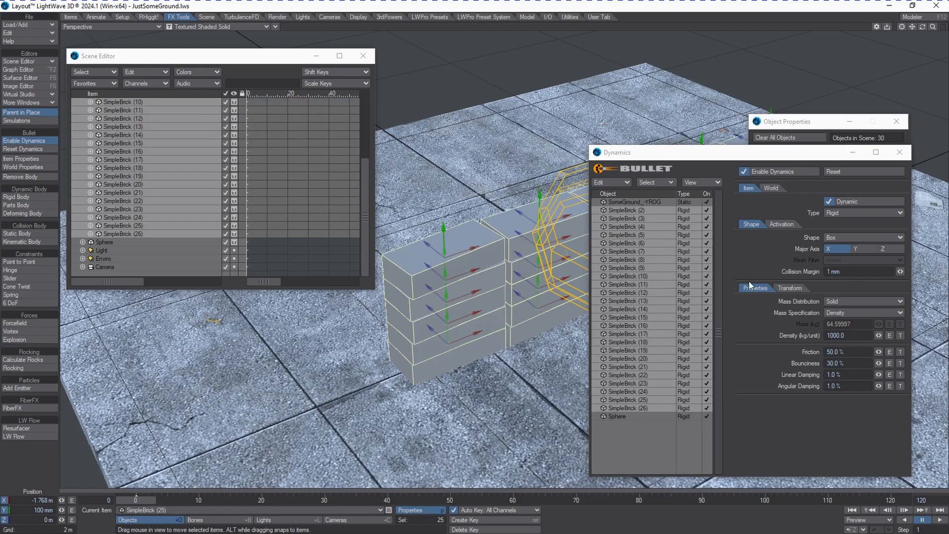
pyautogui.click(781, 223)
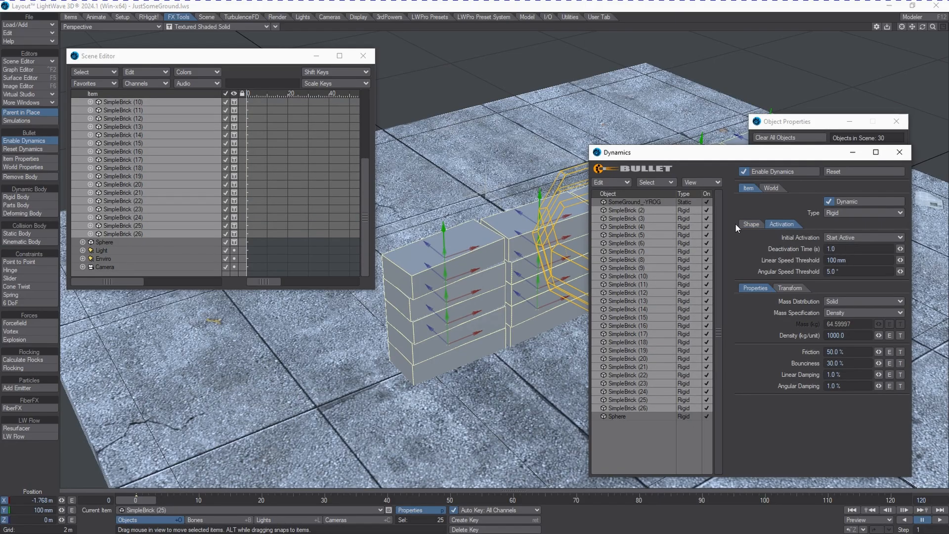
pyautogui.click(843, 236)
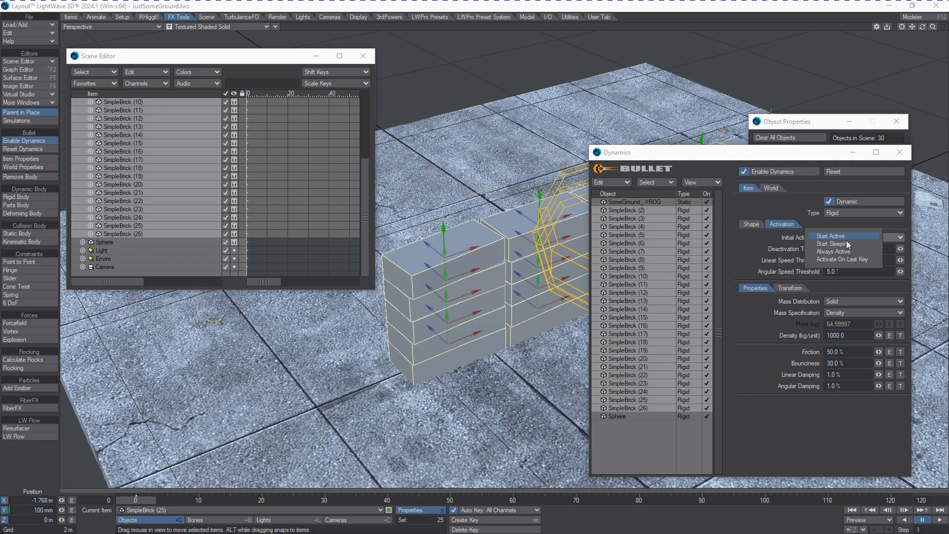
pyautogui.click(847, 243)
# - Position the Sphere at frame 0 above and away from the wall, at about Y 1.064 m and Z 1.91 m
pyautogui.moveTo(698, 153); pyautogui.dragTo(948, 125)
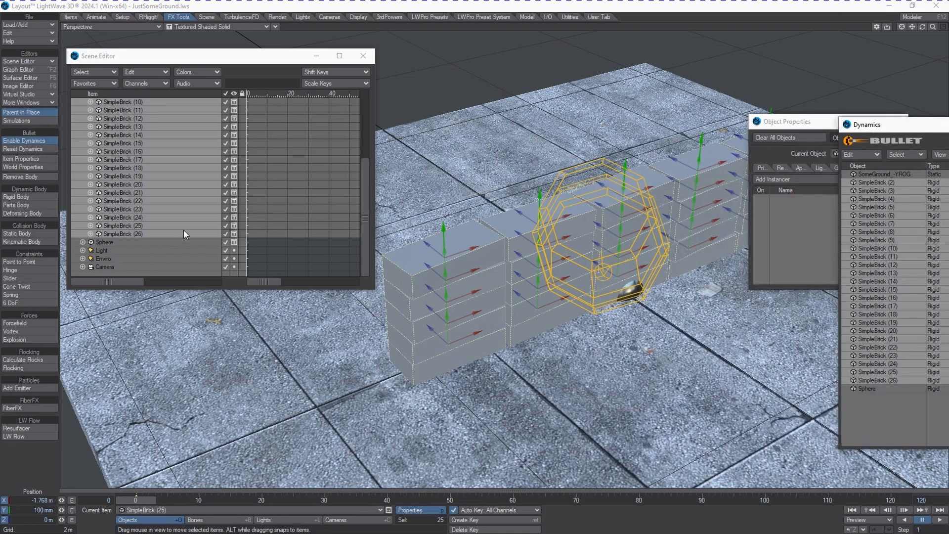
pyautogui.click(126, 240)
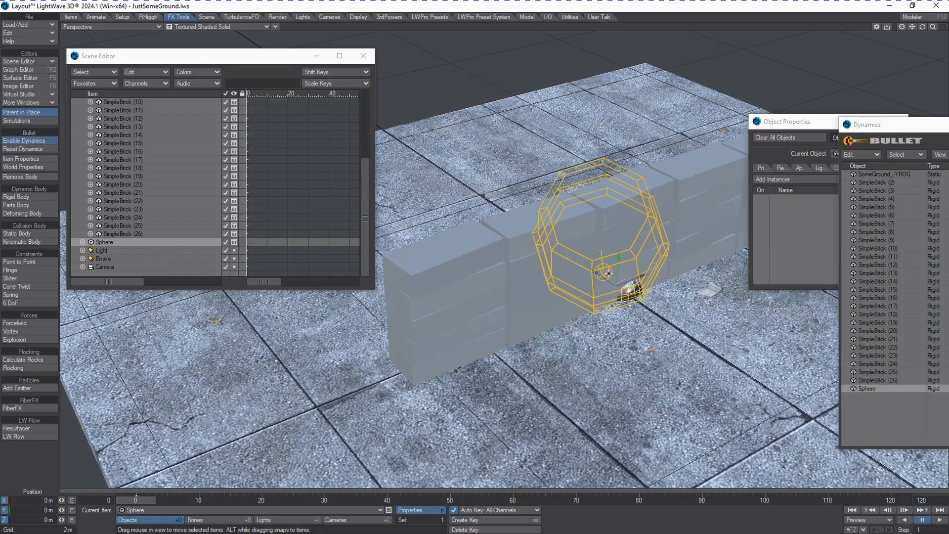
pyautogui.moveTo(608, 271); pyautogui.dragTo(613, 170, button='right')
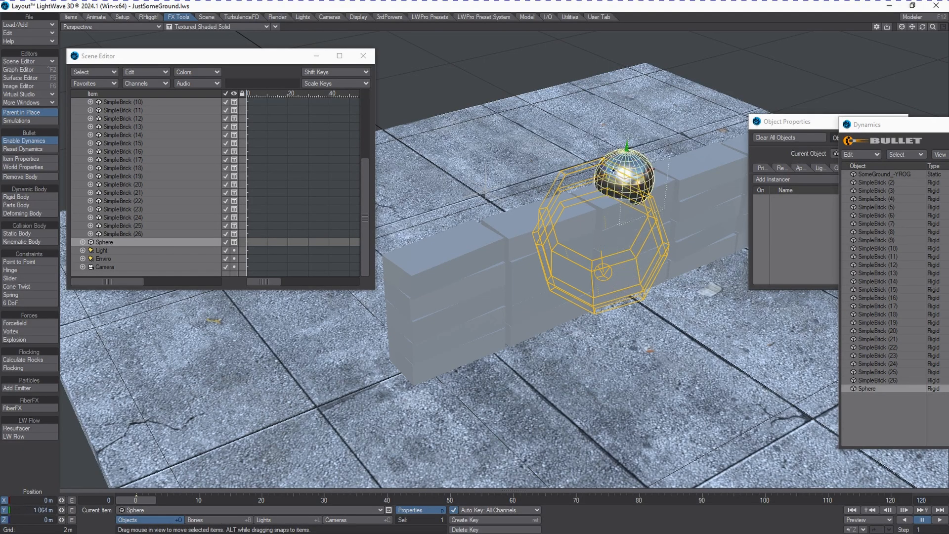
pyautogui.moveTo(613, 170); pyautogui.dragTo(482, 104)
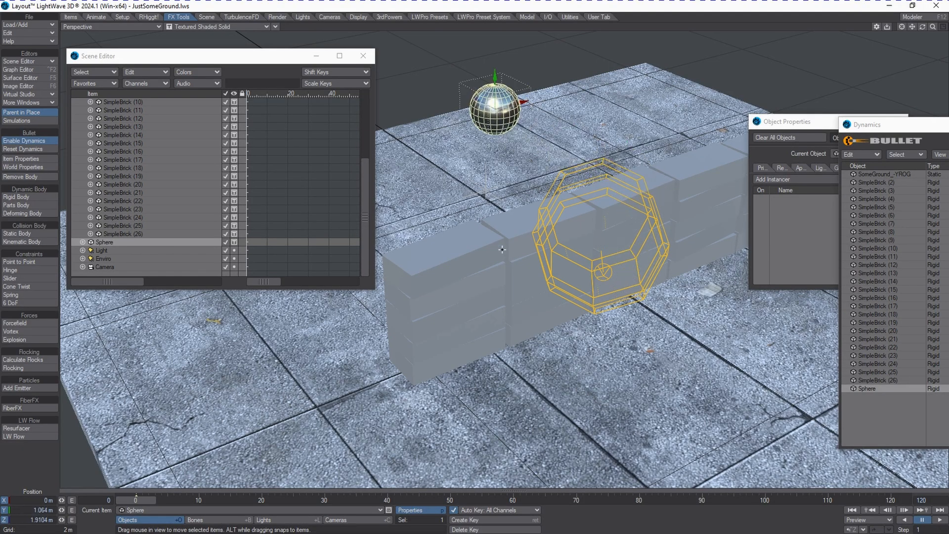
pyautogui.press('h')
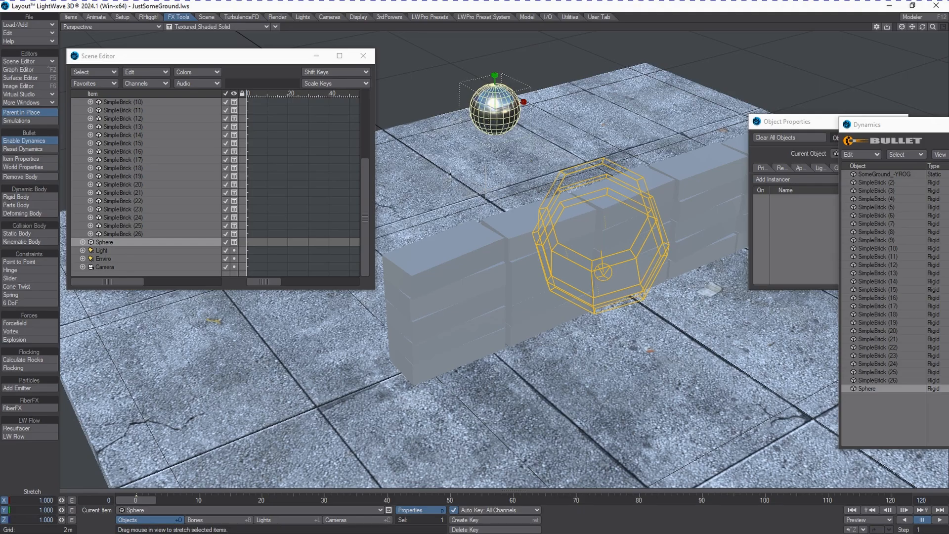
pyautogui.press('t')
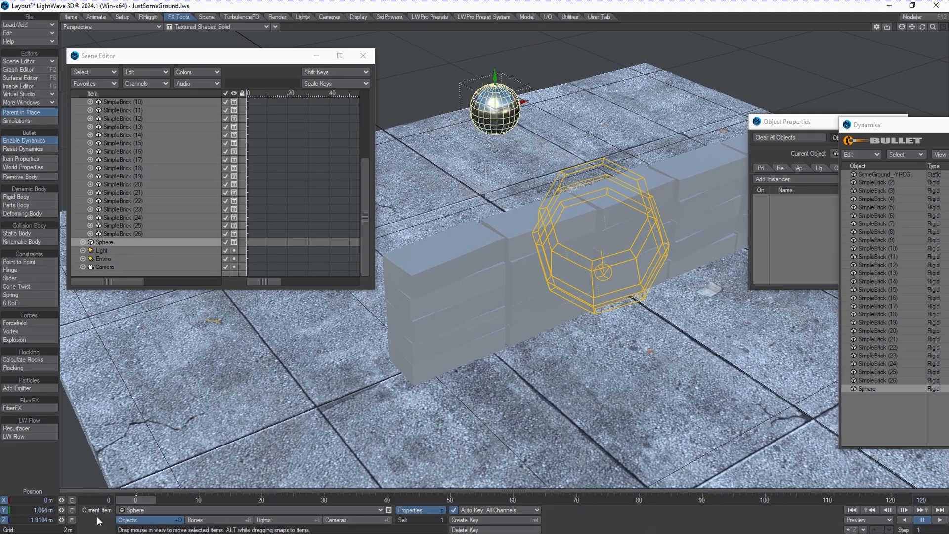
# - Disable dynamics and, at frame 120, move the Sphere to the wall's opposite side at about Y 289 mm and Z -1.43 m
pyautogui.moveTo(947, 124); pyautogui.dragTo(824, 76)
pyautogui.click(816, 94)
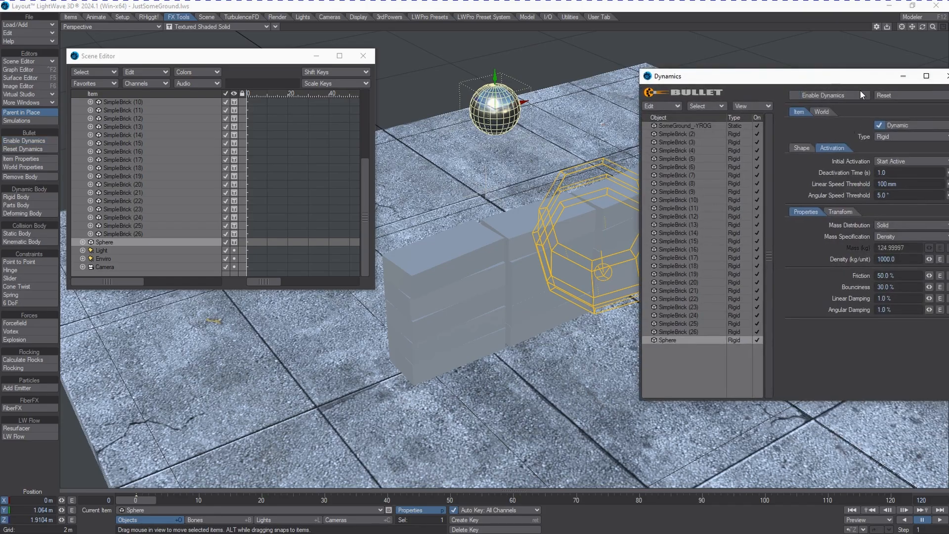
pyautogui.click(946, 76)
pyautogui.click(939, 509)
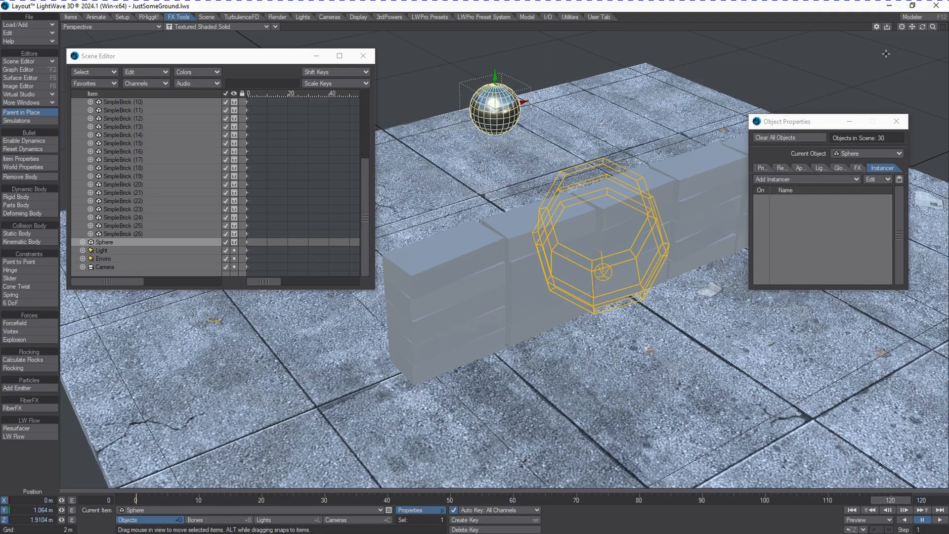
pyautogui.moveTo(924, 28); pyautogui.dragTo(923, 28)
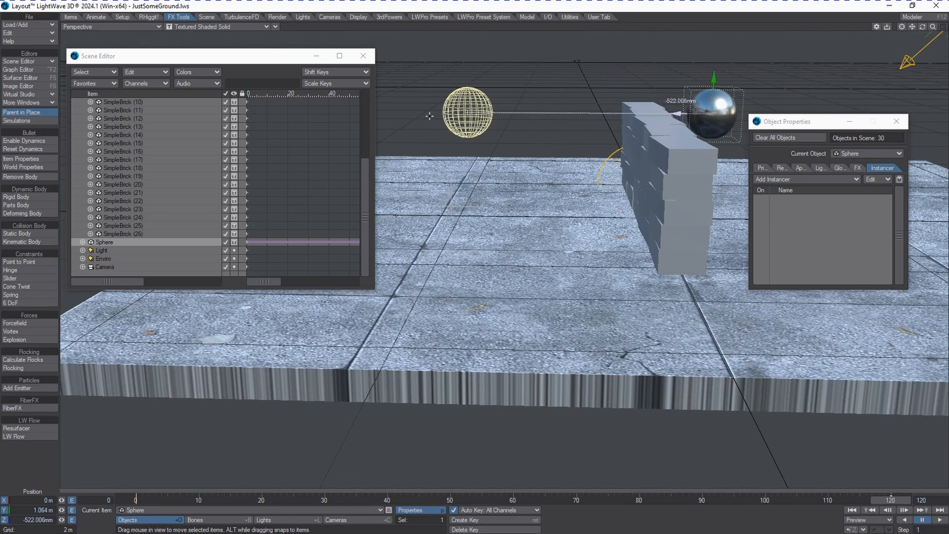
pyautogui.moveTo(790, 74); pyautogui.dragTo(790, 154)
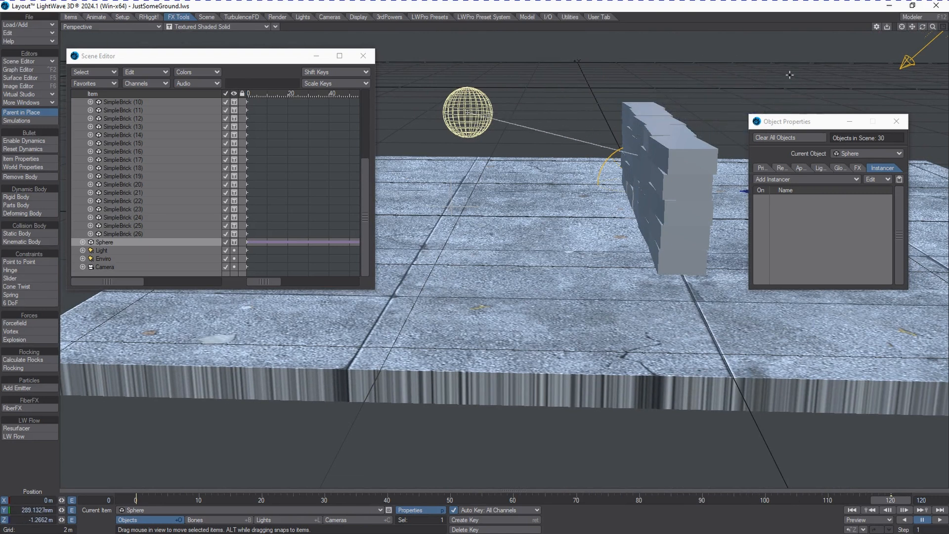
pyautogui.moveTo(791, 121); pyautogui.dragTo(947, 168)
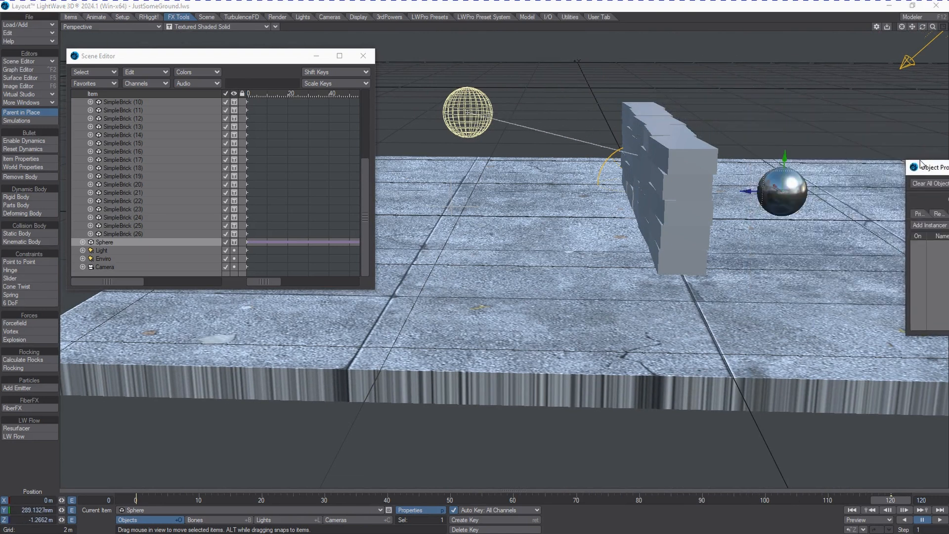
pyautogui.moveTo(757, 185); pyautogui.dragTo(744, 187)
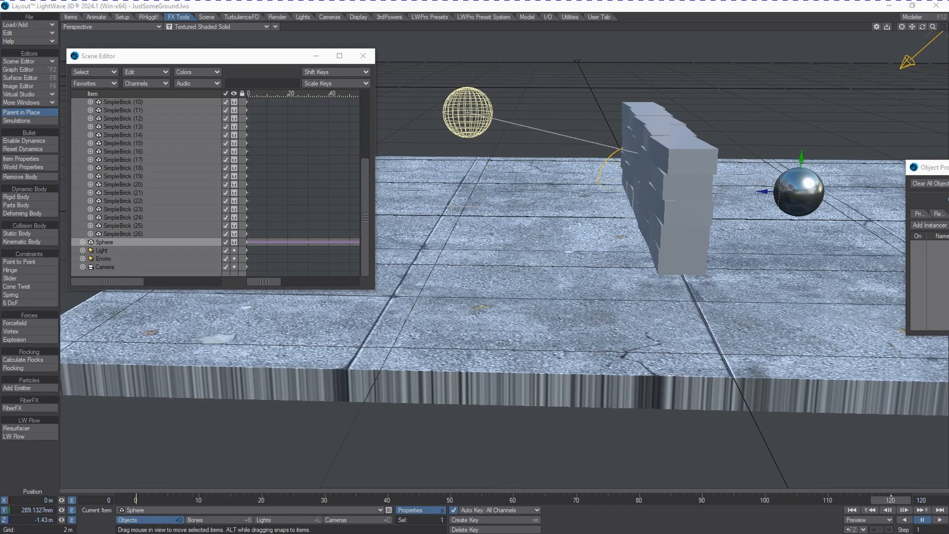
# - Enable dynamics again and change the Sphere's dynamics type to Kinematic
pyautogui.moveTo(948, 148); pyautogui.dragTo(313, 144)
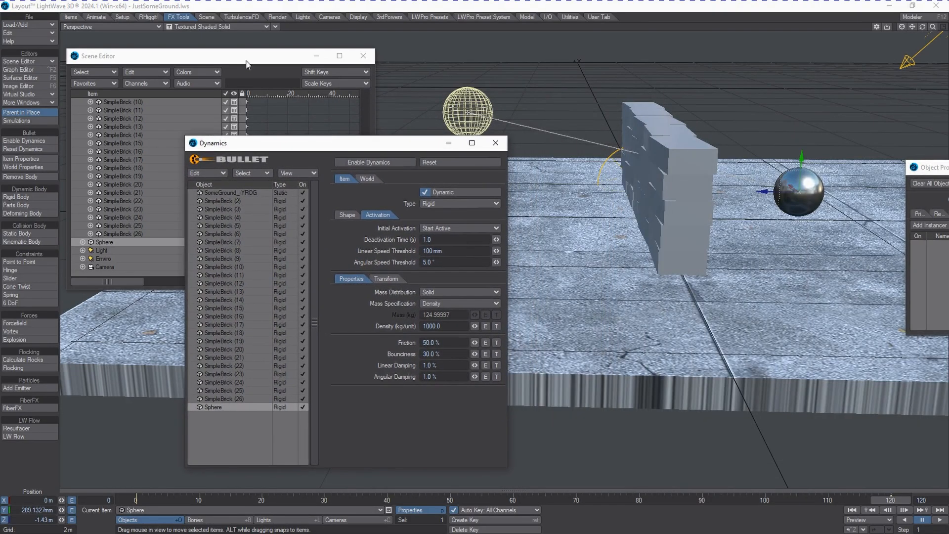
pyautogui.moveTo(246, 61); pyautogui.dragTo(948, 60)
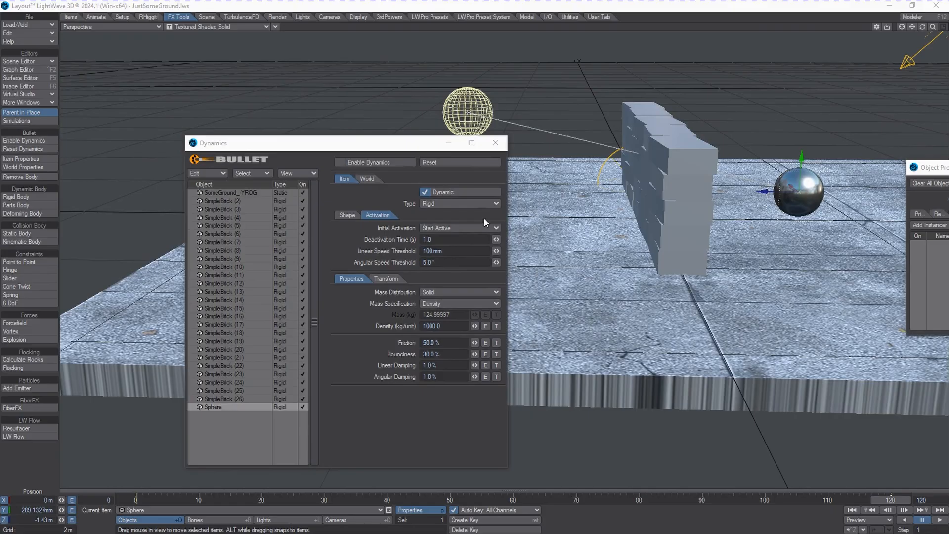
pyautogui.press('h')
pyautogui.click(346, 162)
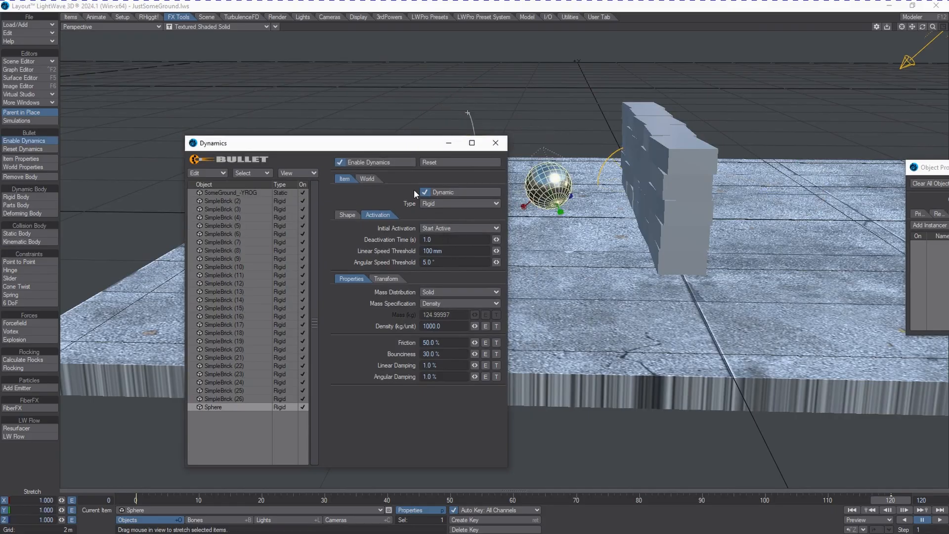
pyautogui.moveTo(384, 149); pyautogui.dragTo(267, 144)
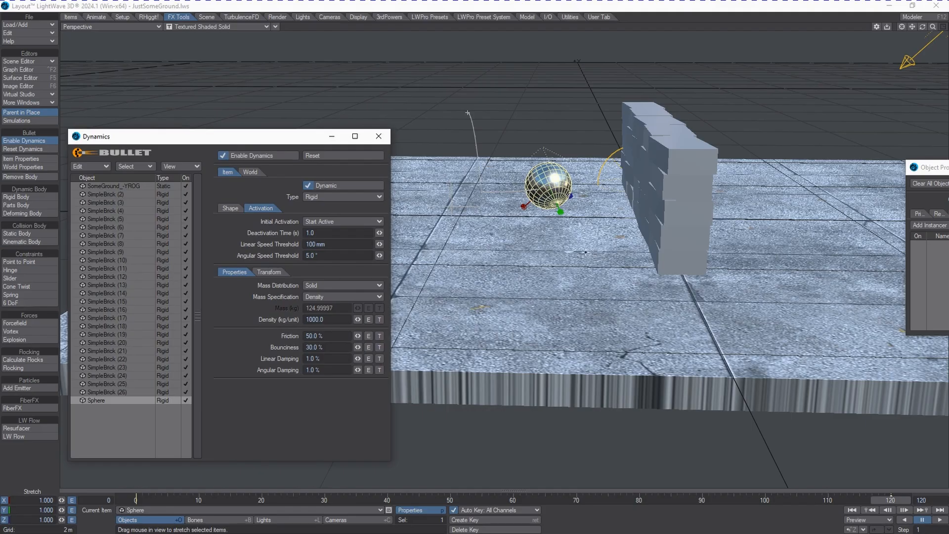
pyautogui.click(326, 197)
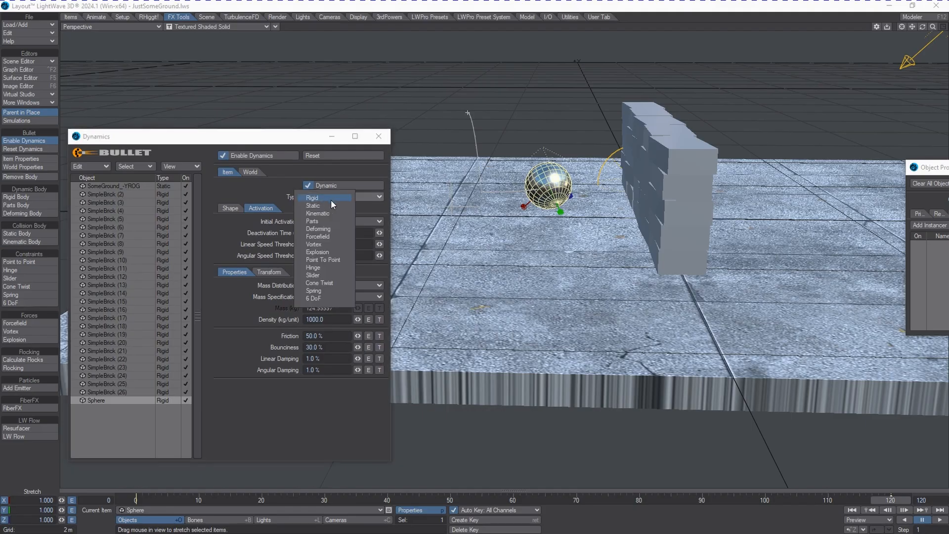
pyautogui.click(342, 213)
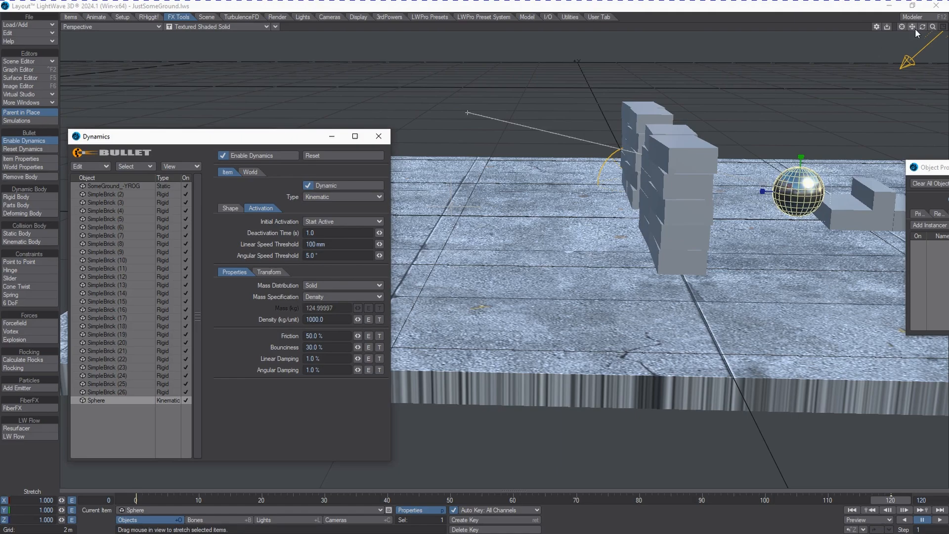
# - Move the Sphere at frame 0 to about X -1.72 m, Y 644 mm and Z 2.09 m, near the wall's end
pyautogui.moveTo(919, 26); pyautogui.dragTo(927, 28)
pyautogui.moveTo(930, 25); pyautogui.dragTo(920, 28)
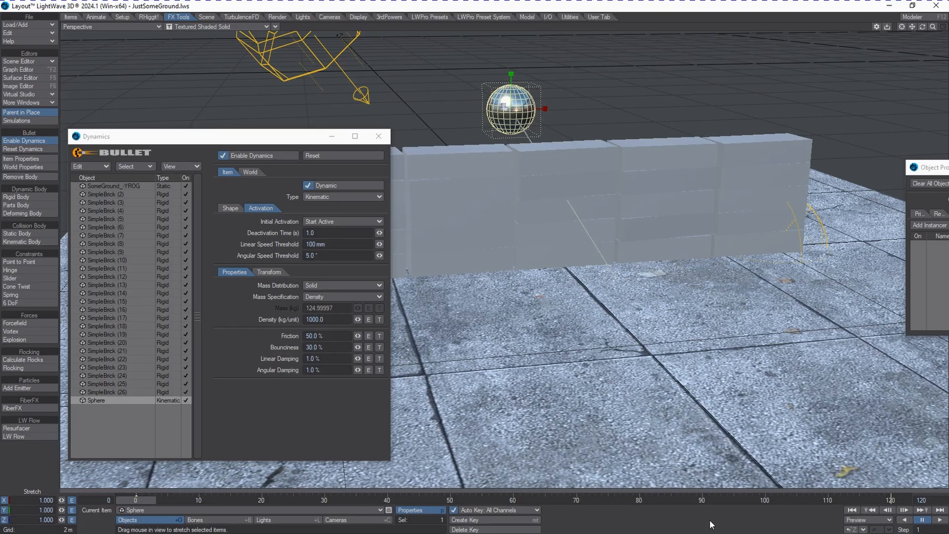
pyautogui.press('t')
pyautogui.moveTo(626, 184); pyautogui.dragTo(621, 183, button='right')
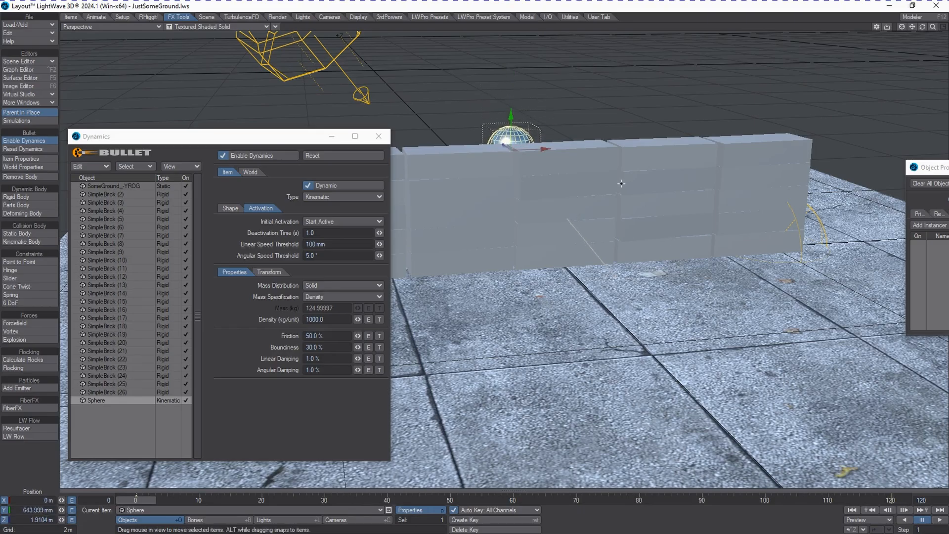
pyautogui.moveTo(569, 157); pyautogui.dragTo(471, 147)
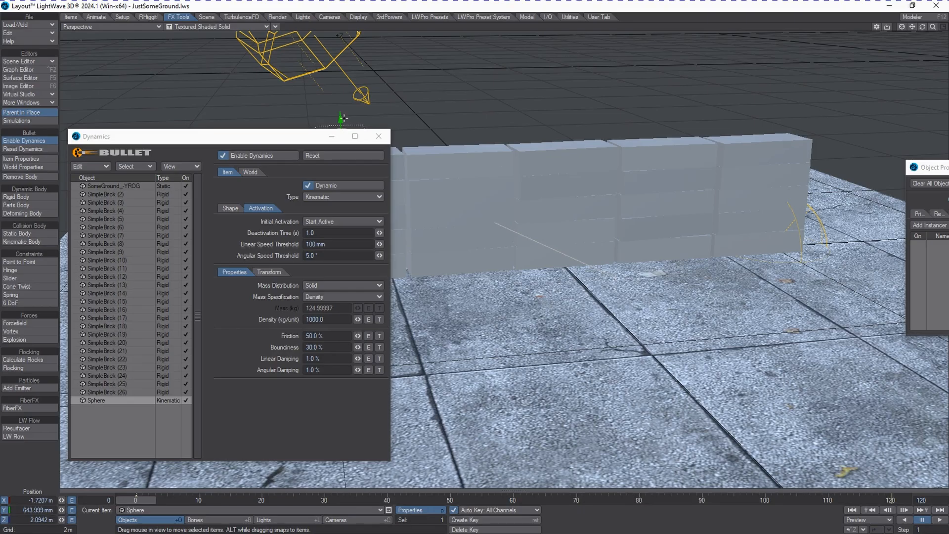
# - Clear the Dynamics window from the view, check the Sphere's collision with the wall through the timeline, and return to frame 0
pyautogui.moveTo(274, 138); pyautogui.dragTo(0, 157)
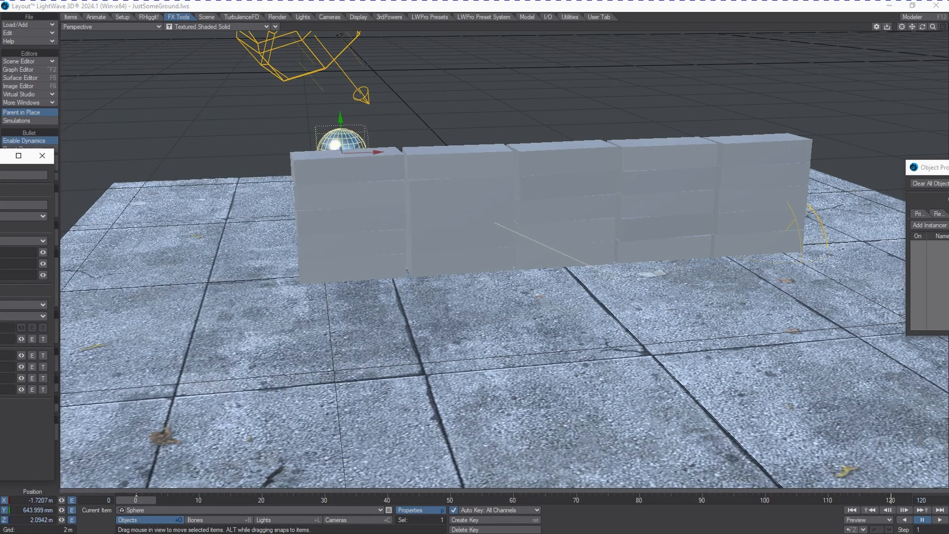
pyautogui.click(135, 500)
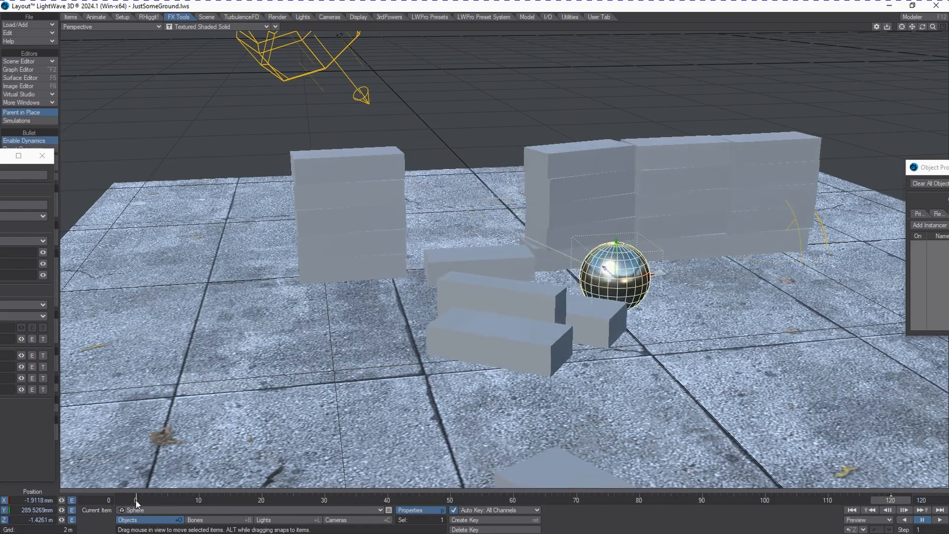
pyautogui.moveTo(135, 500)
pyautogui.mouseDown()
pyautogui.moveTo(76, 502)
pyautogui.moveTo(657, 500)
pyautogui.moveTo(124, 499)
pyautogui.mouseUp()
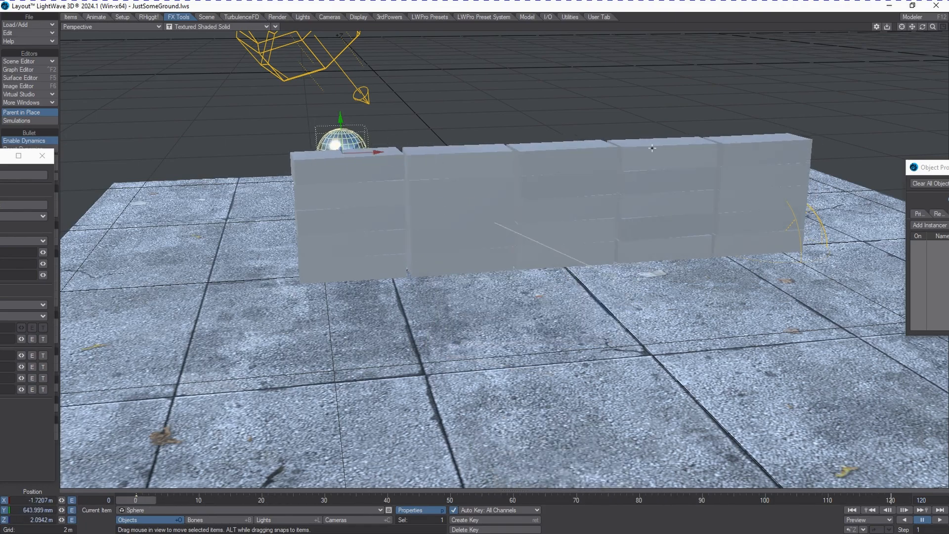
# - Set the collision margin of all 25 bricks to 0, review the simulation on the timeline, and return to frame 0
pyautogui.moveTo(0, 157); pyautogui.dragTo(295, 131)
pyautogui.click(246, 189)
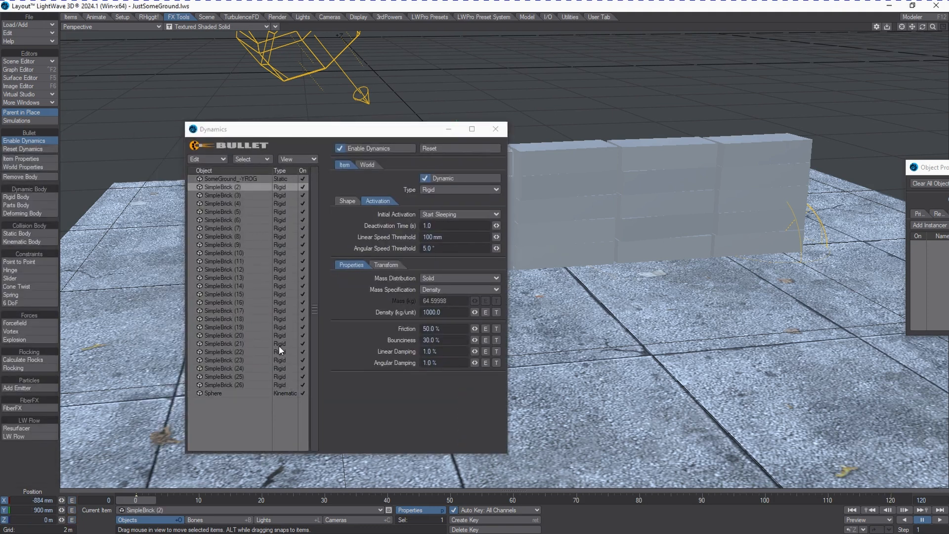
pyautogui.keyDown('shift'); pyautogui.click(265, 385); pyautogui.keyUp('shift')
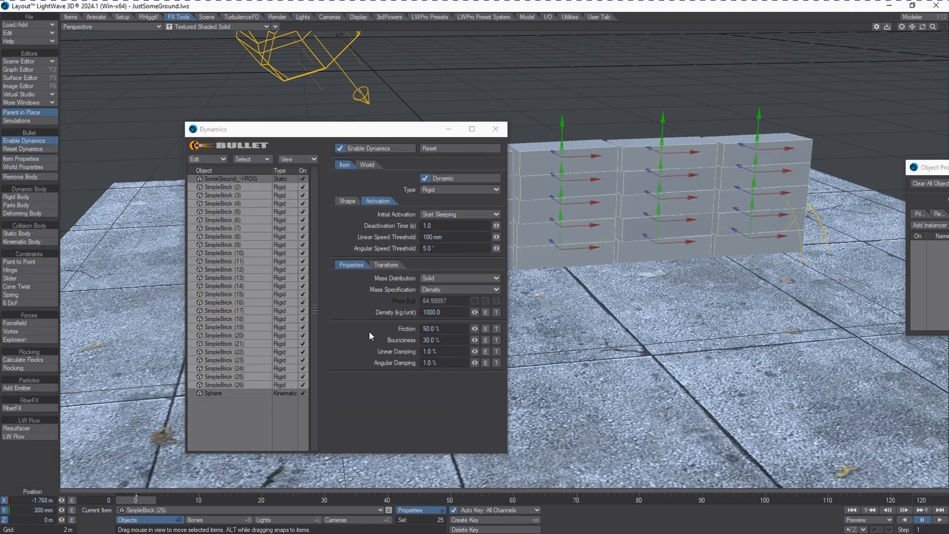
pyautogui.click(346, 201)
pyautogui.click(426, 247)
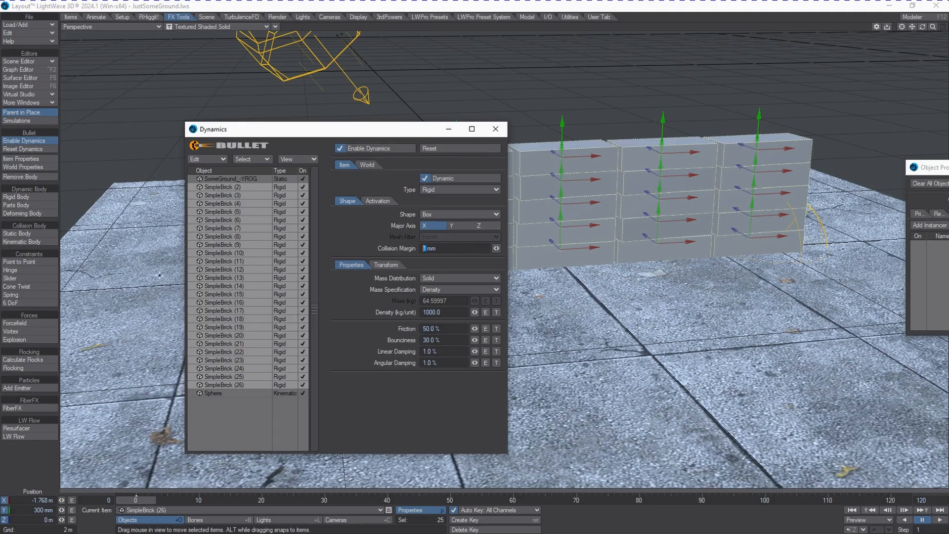
pyautogui.write('0')
pyautogui.press('Tab')
pyautogui.moveTo(393, 127); pyautogui.dragTo(0, 128)
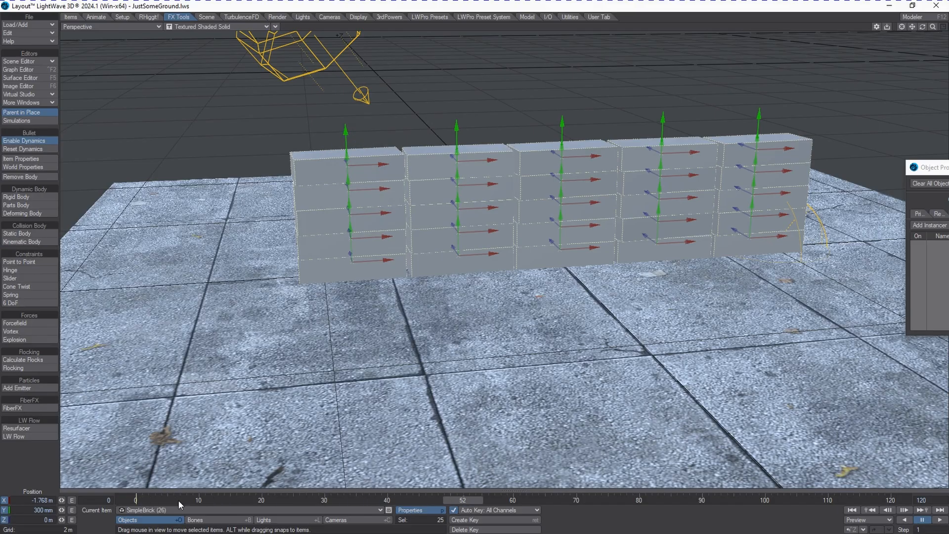
pyautogui.click(140, 496)
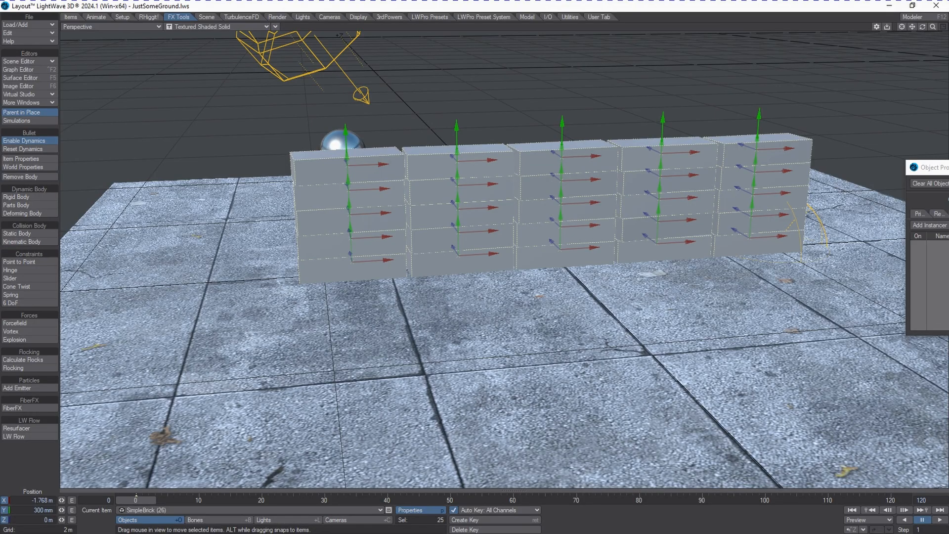
# - Select SimpleBrick items 2, 4, 6, 8, 10, 12, 15, 17, 19, 21, 23 and 25 together in the Scene Editor
pyautogui.moveTo(0, 98); pyautogui.dragTo(240, 147)
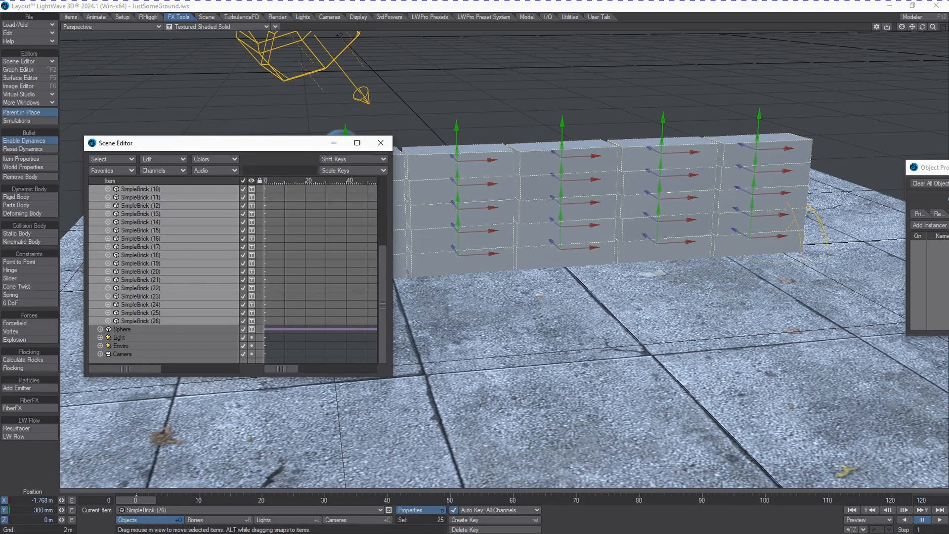
pyautogui.click(154, 198)
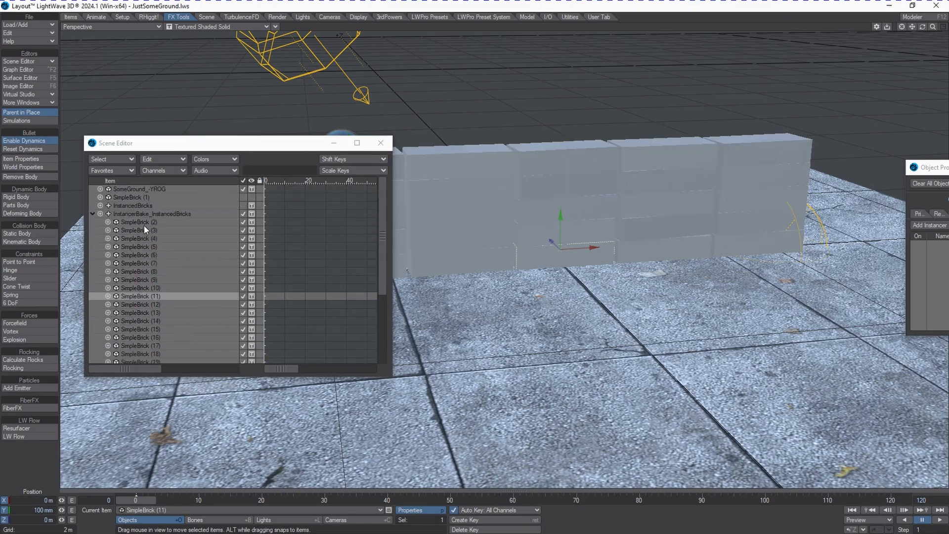
pyautogui.click(144, 224)
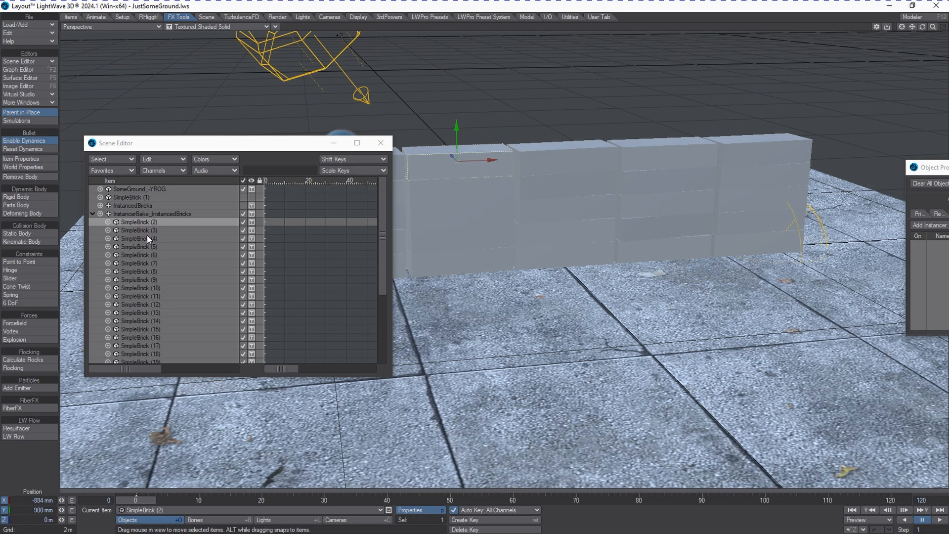
pyautogui.keyDown('ctrl'); pyautogui.click(147, 236); pyautogui.keyUp('ctrl')
pyautogui.keyDown('ctrl'); pyautogui.click(143, 255); pyautogui.keyUp('ctrl')
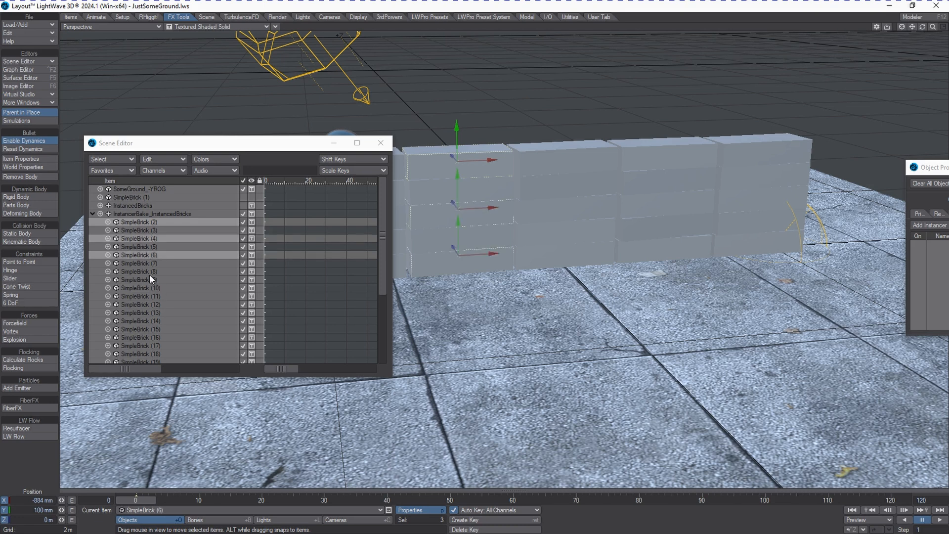
pyautogui.keyDown('ctrl'); pyautogui.click(148, 273); pyautogui.keyUp('ctrl')
pyautogui.keyDown('ctrl'); pyautogui.click(148, 287); pyautogui.keyUp('ctrl')
pyautogui.keyDown('ctrl'); pyautogui.click(143, 305); pyautogui.keyUp('ctrl')
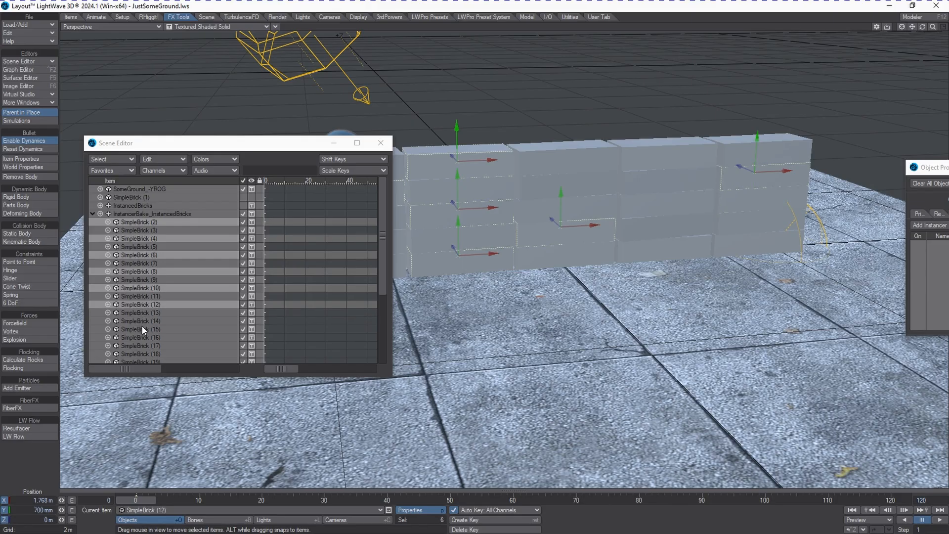
pyautogui.keyDown('ctrl'); pyautogui.click(142, 327); pyautogui.keyUp('ctrl')
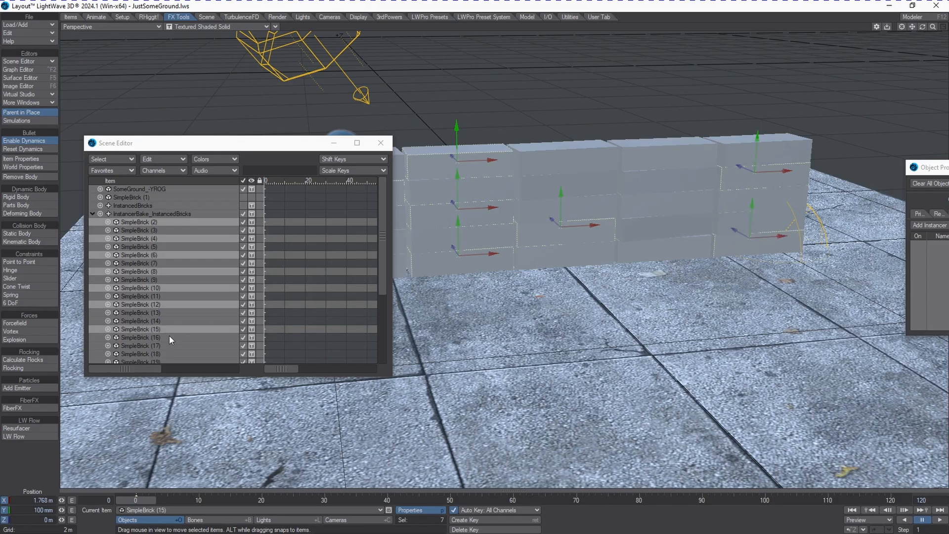
pyautogui.scroll(-4, 170, 334)
pyautogui.keyDown('ctrl'); pyautogui.click(163, 287); pyautogui.keyUp('ctrl')
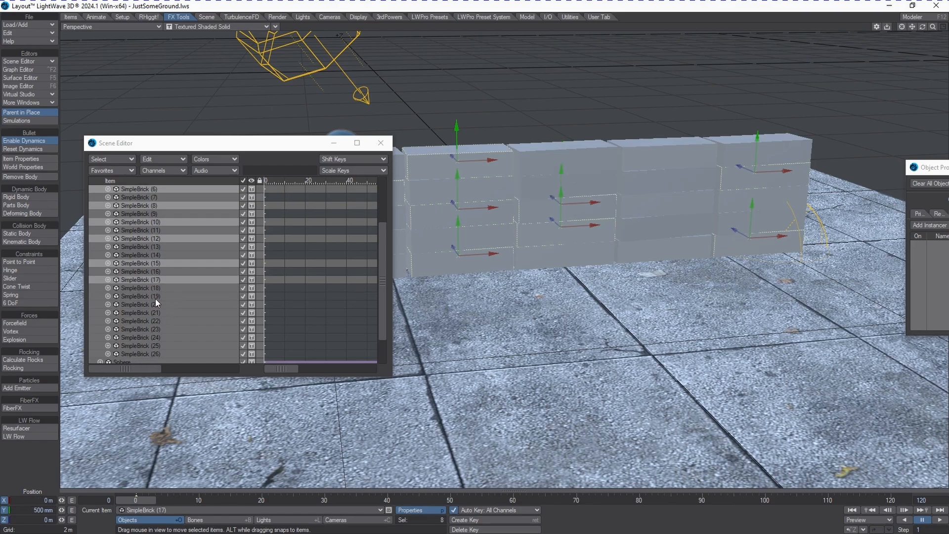
pyautogui.keyDown('ctrl'); pyautogui.click(156, 296); pyautogui.keyUp('ctrl')
pyautogui.keyDown('ctrl'); pyautogui.click(152, 312); pyautogui.keyUp('ctrl')
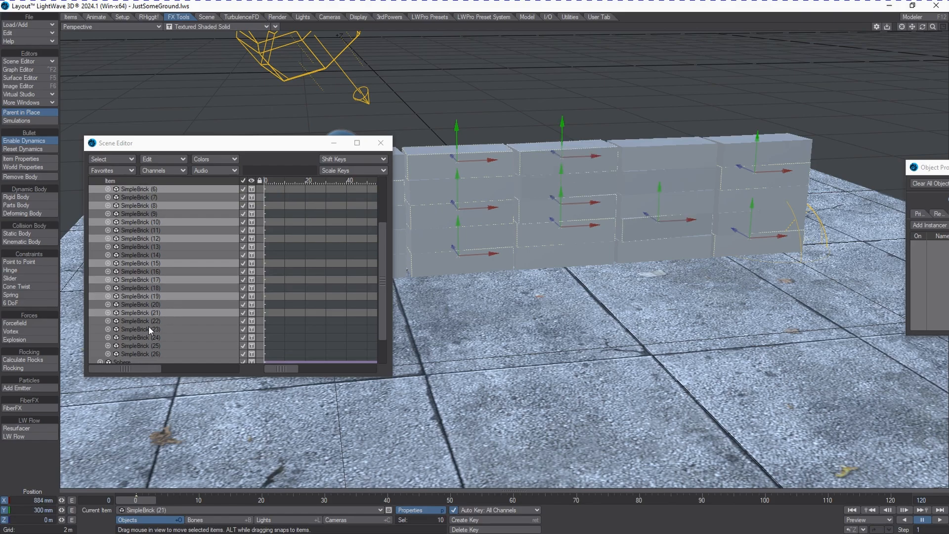
pyautogui.keyDown('ctrl'); pyautogui.click(148, 328); pyautogui.keyUp('ctrl')
pyautogui.keyDown('ctrl'); pyautogui.click(172, 346); pyautogui.keyUp('ctrl')
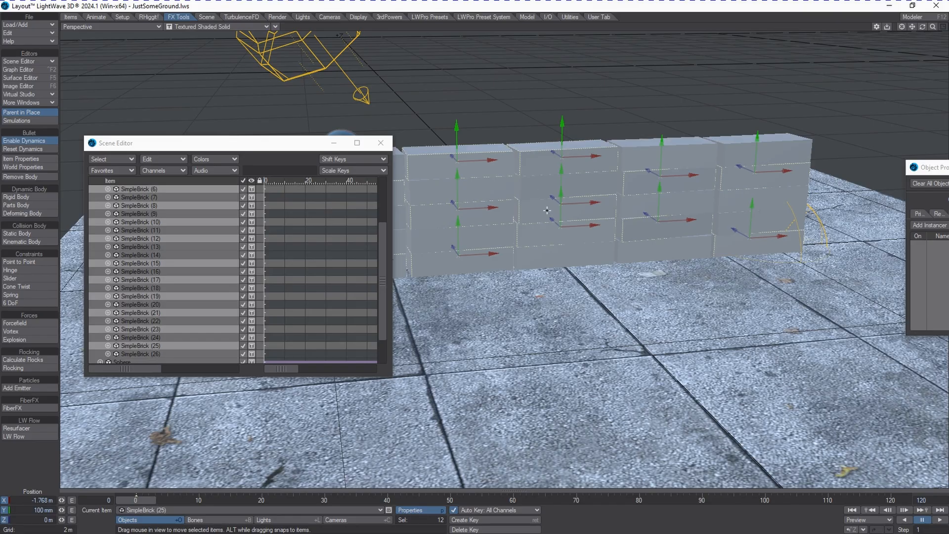
# - Shift the selected bricks about 250 mm along positive X to stagger the wall, and close the Scene Editor
pyautogui.moveTo(499, 212); pyautogui.dragTo(498, 211)
pyautogui.moveTo(256, 147); pyautogui.dragTo(156, 148)
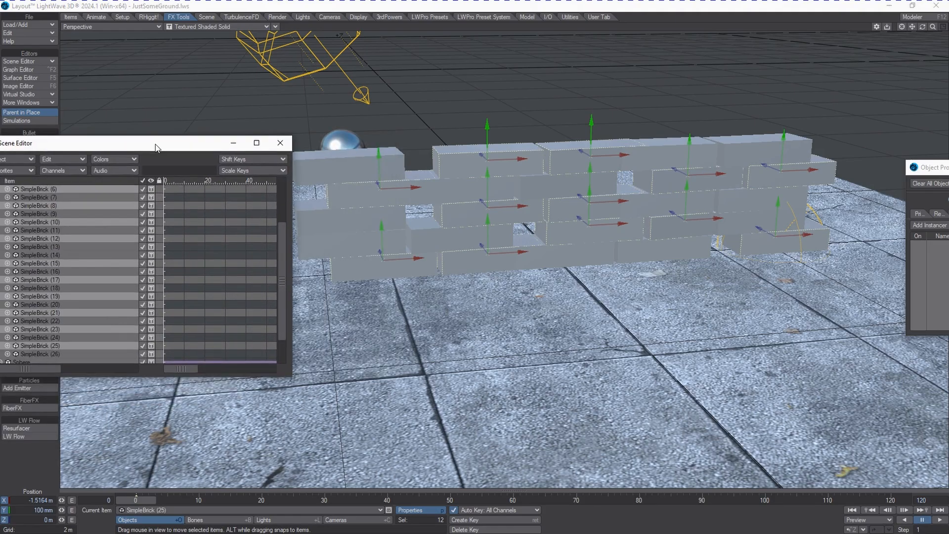
pyautogui.scroll(3, 94, 304)
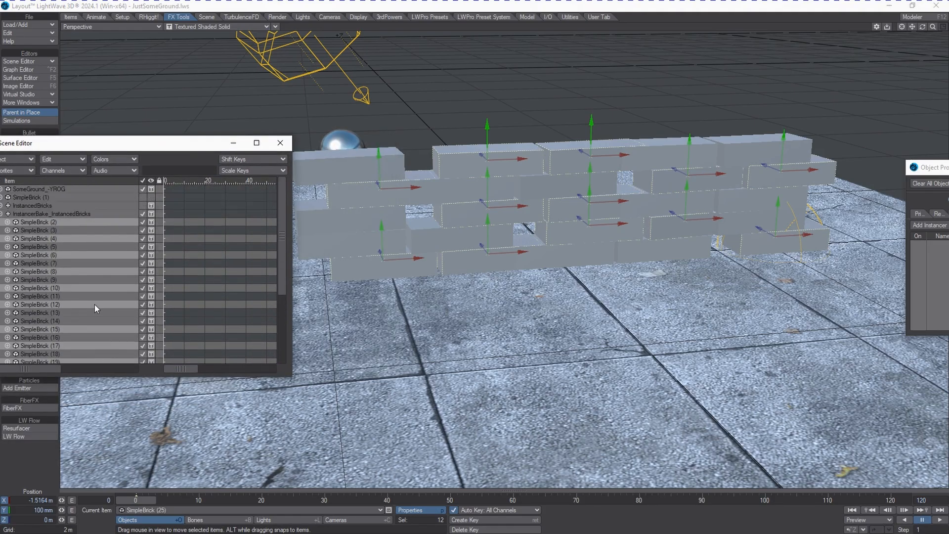
pyautogui.click(280, 143)
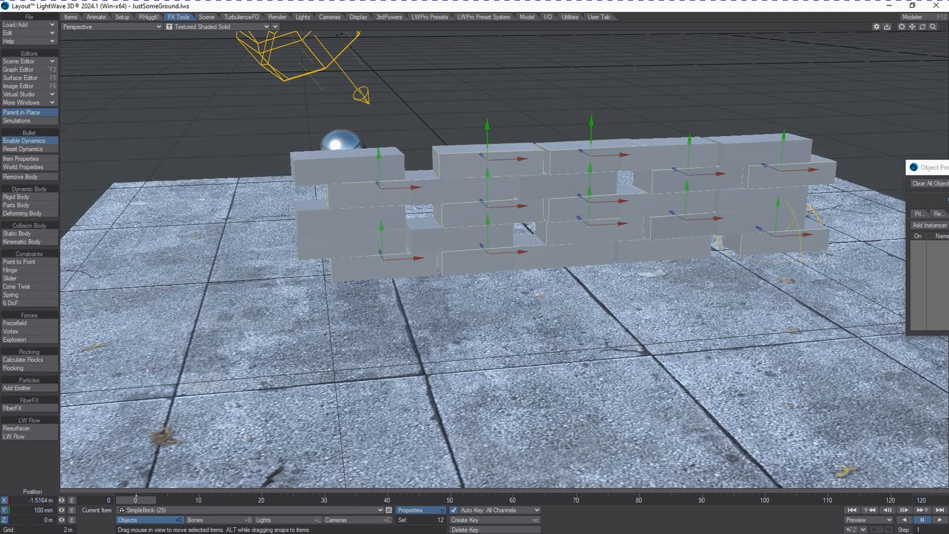
# - Open the bricks' Bullet item properties, review the Sphere's collision with the staggered wall, return to frame 0, and bring the Dynamics window fully into view
pyautogui.click(21, 159)
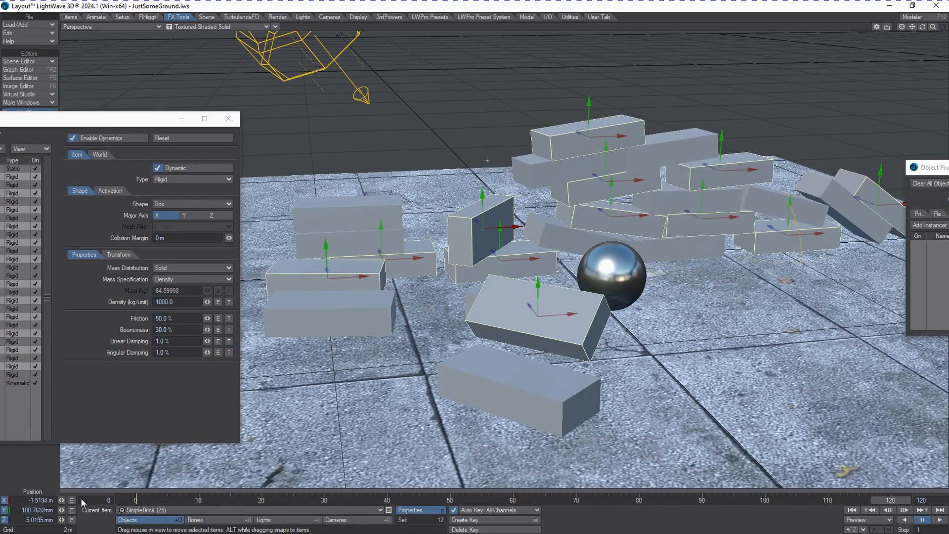
pyautogui.moveTo(120, 498)
pyautogui.mouseDown()
pyautogui.moveTo(266, 502)
pyautogui.moveTo(93, 493)
pyautogui.moveTo(841, 498)
pyautogui.moveTo(136, 497)
pyautogui.mouseUp()
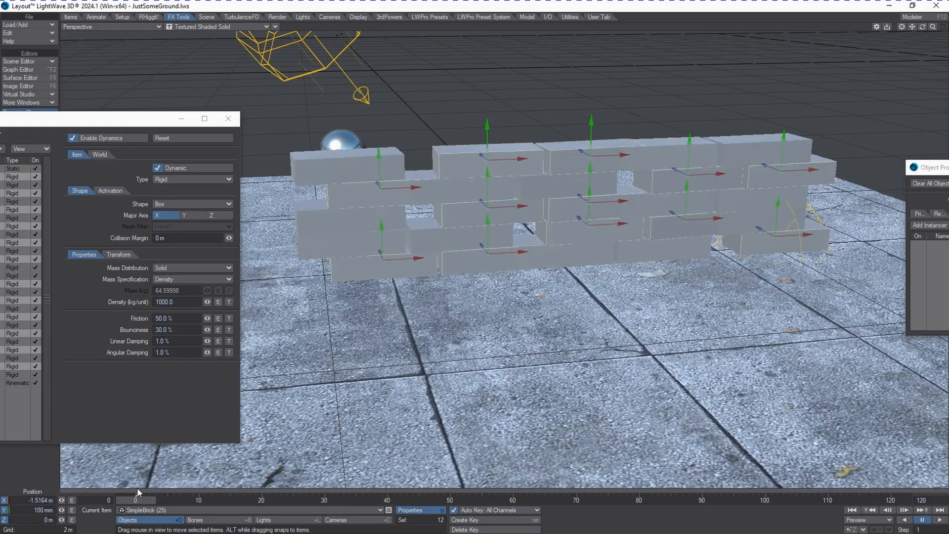
pyautogui.moveTo(109, 121); pyautogui.dragTo(278, 122)
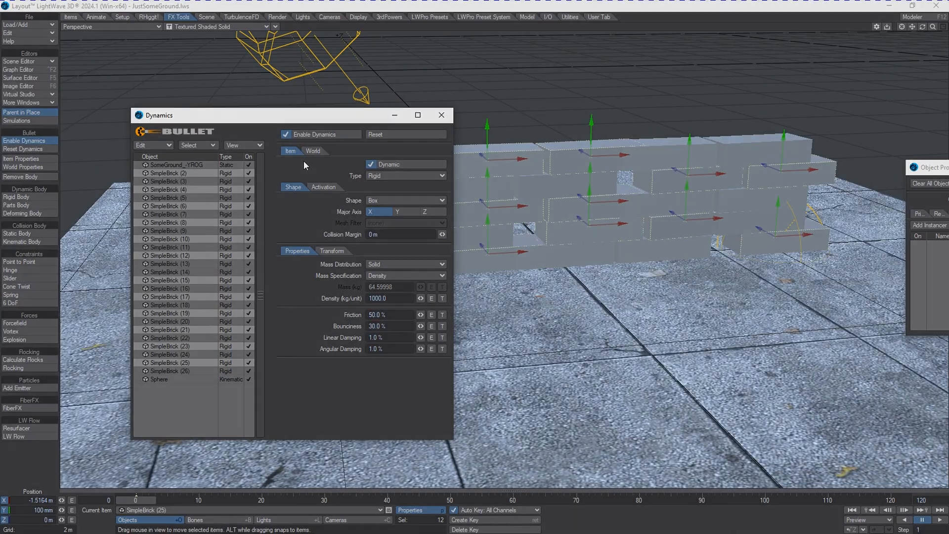